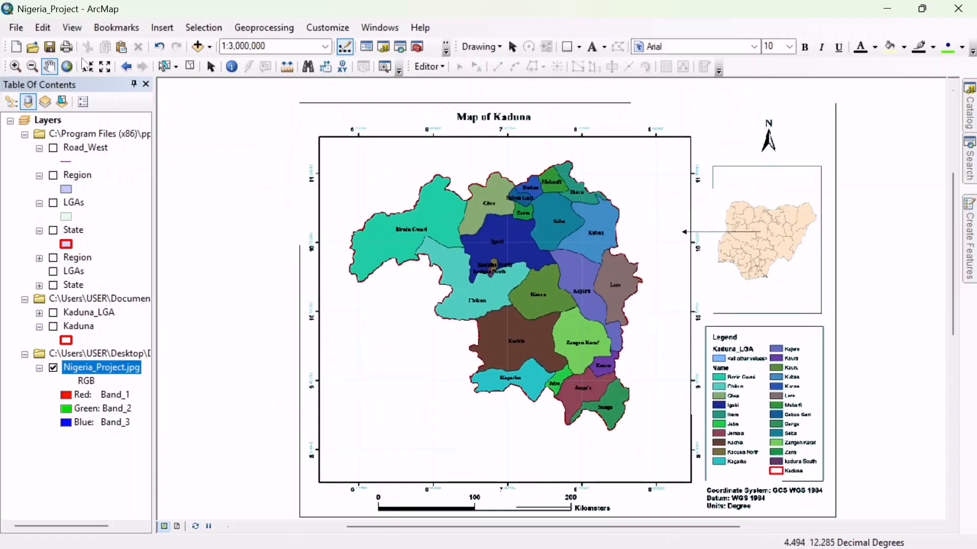
- Show the Georeferencing toolbar and check that Nigeria_Project.jpg is the georeferencing layer
scroll(424, 191, down, 1)
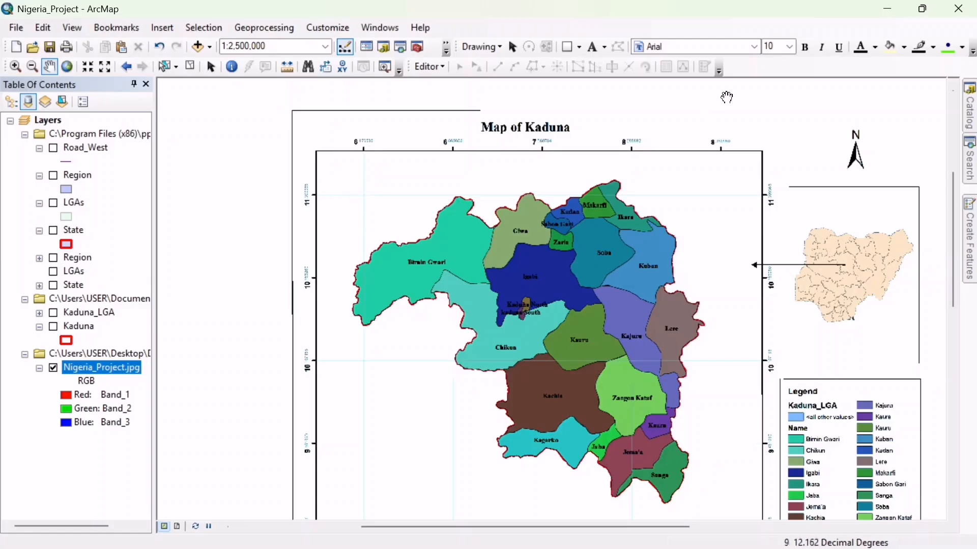
right_click(759, 75)
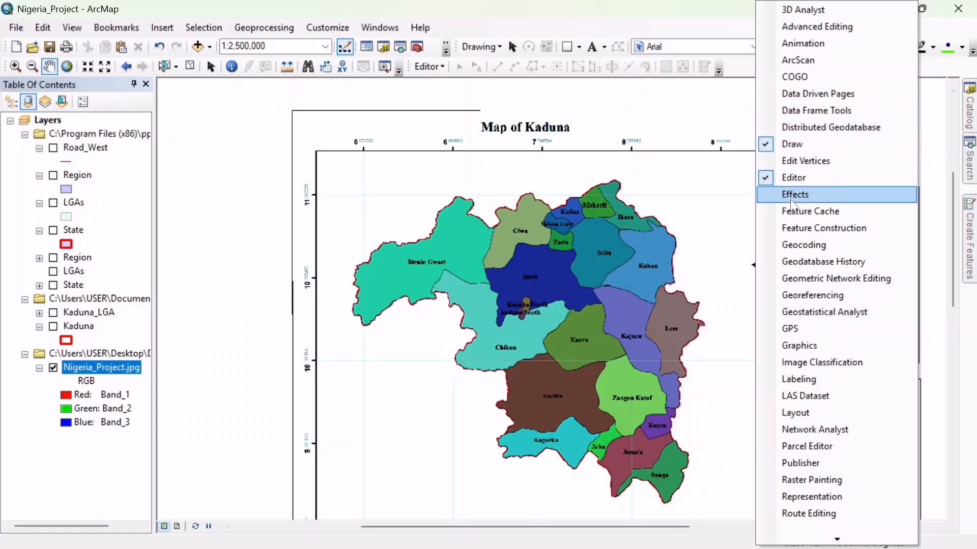
click(799, 295)
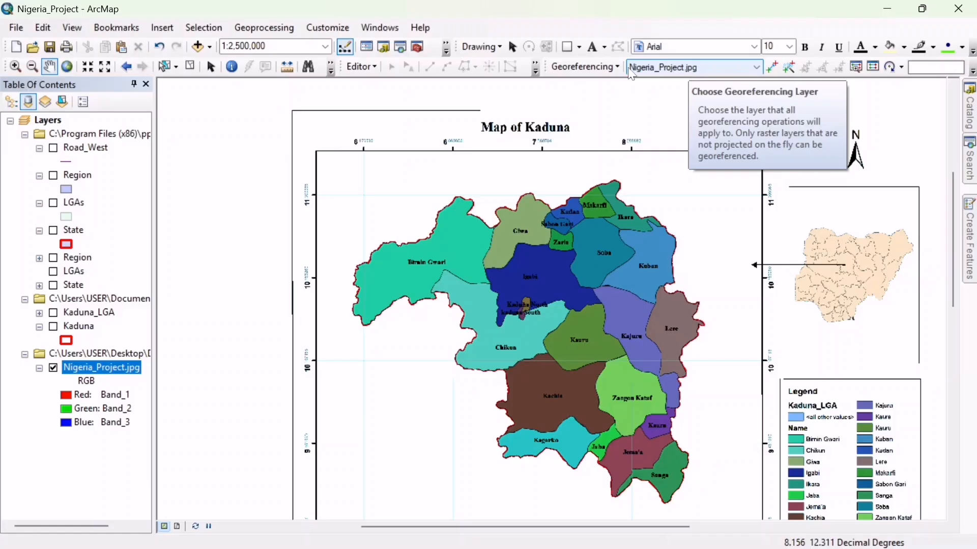
click(755, 68)
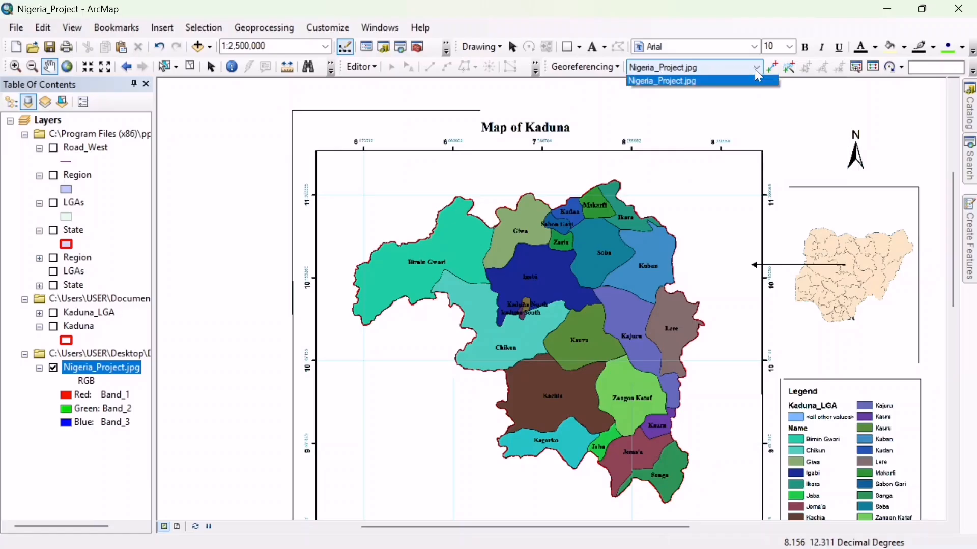
click(757, 71)
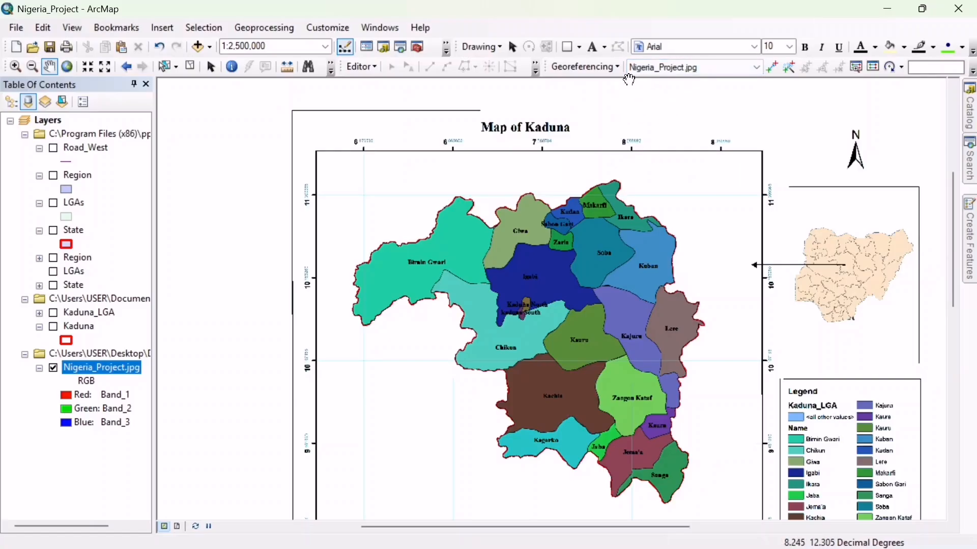
click(15, 66)
drag(279, 104, 412, 232)
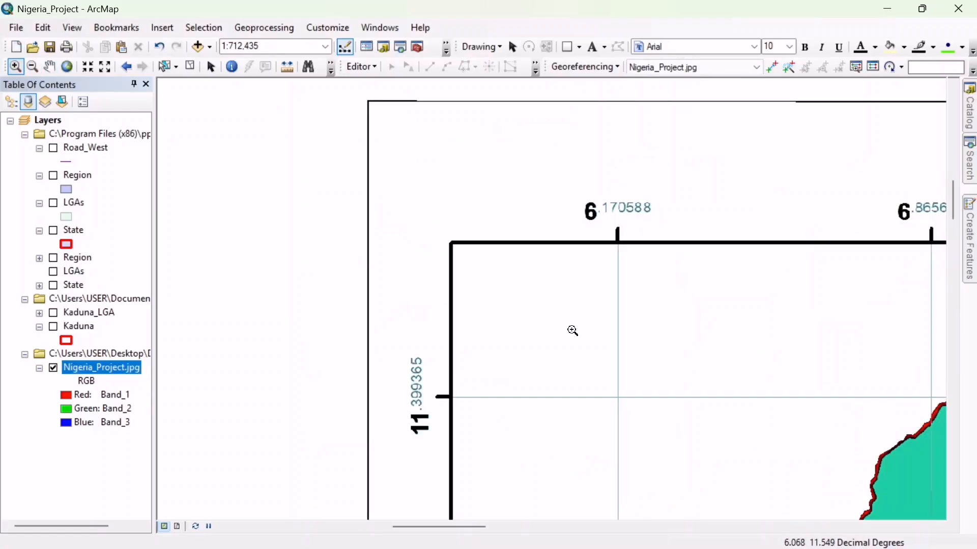
click(49, 66)
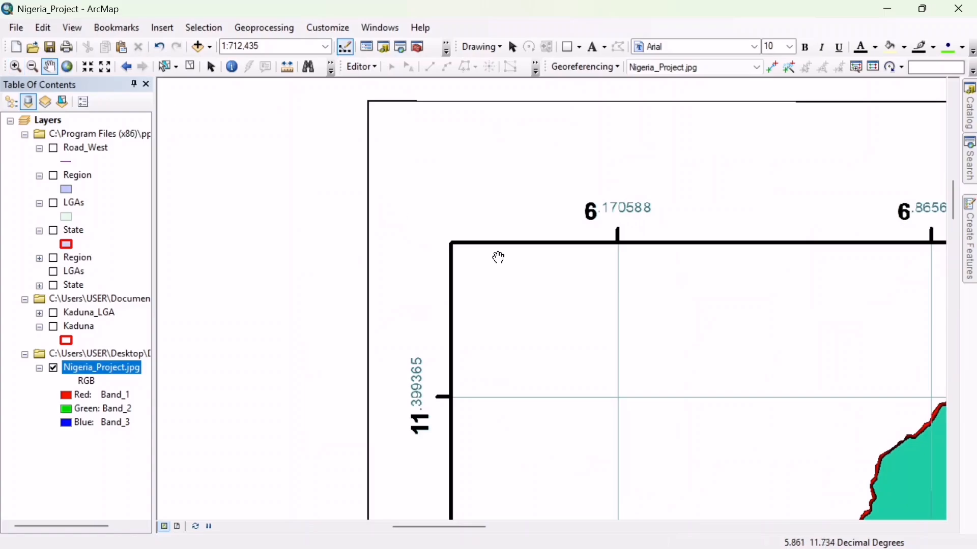
drag(572, 307, 473, 268)
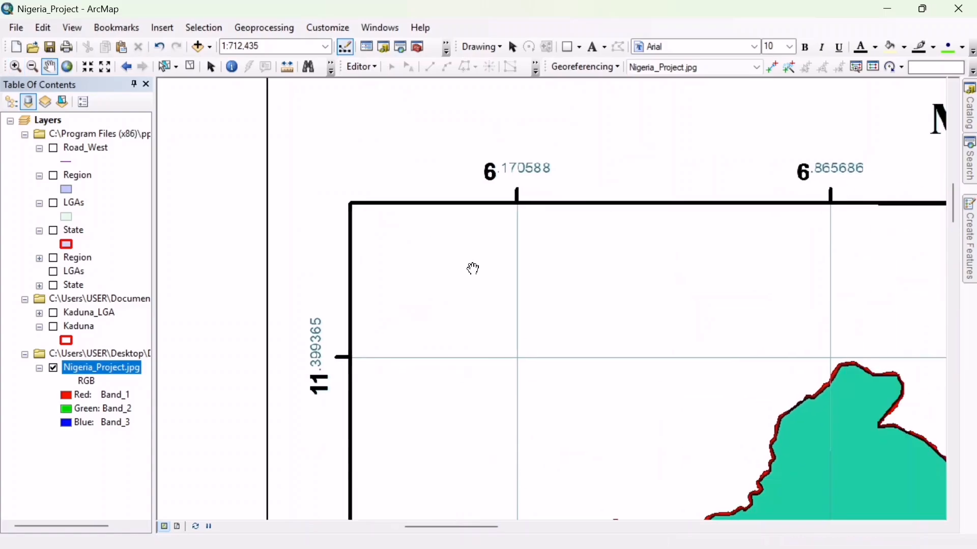
click(772, 70)
click(517, 358)
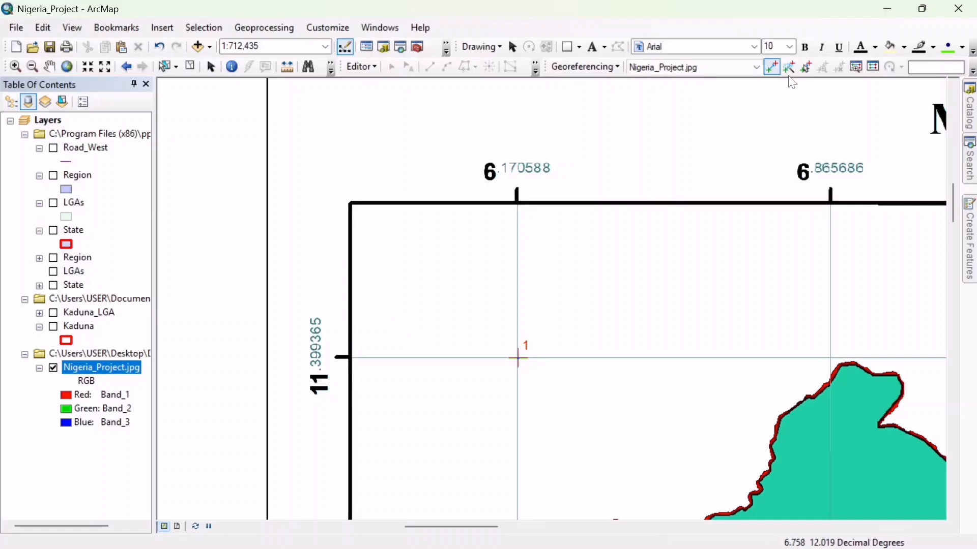
- Delete all existing control point links of Nigeria_Project.jpg from the link table and close it
click(874, 67)
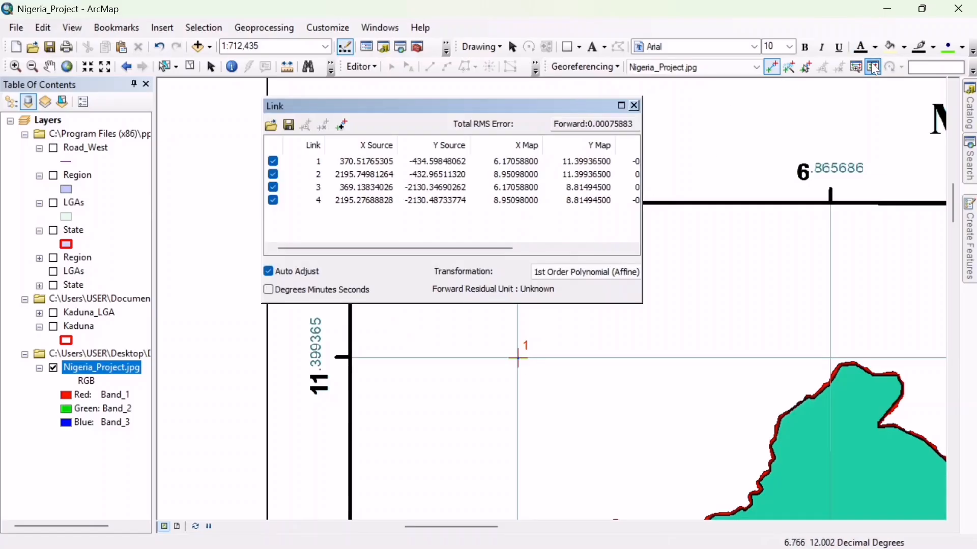
click(346, 165)
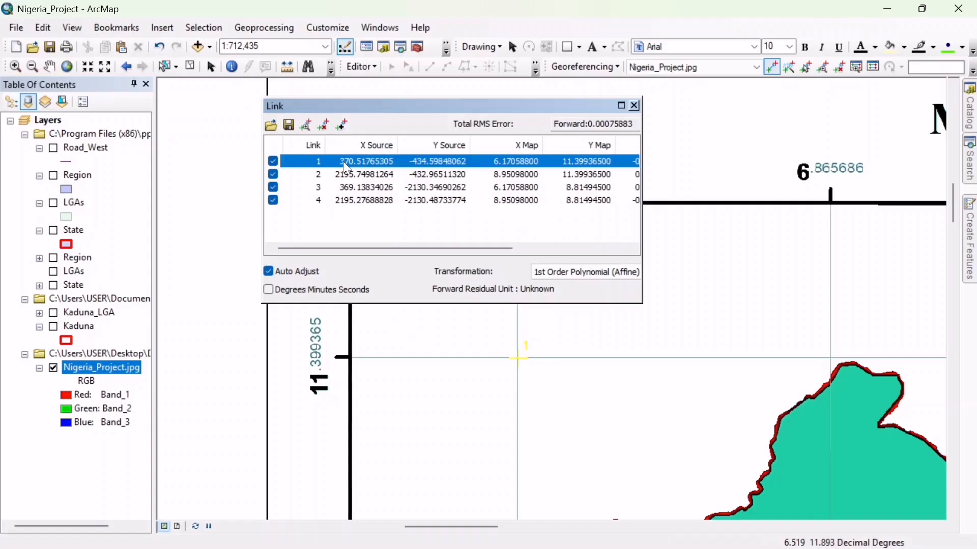
key(ctrl+a)
key(Delete)
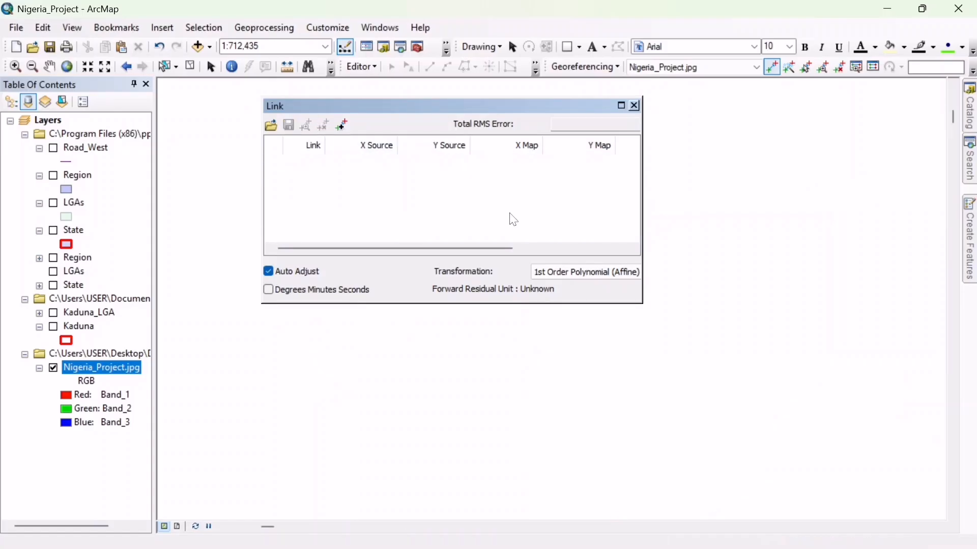
click(635, 106)
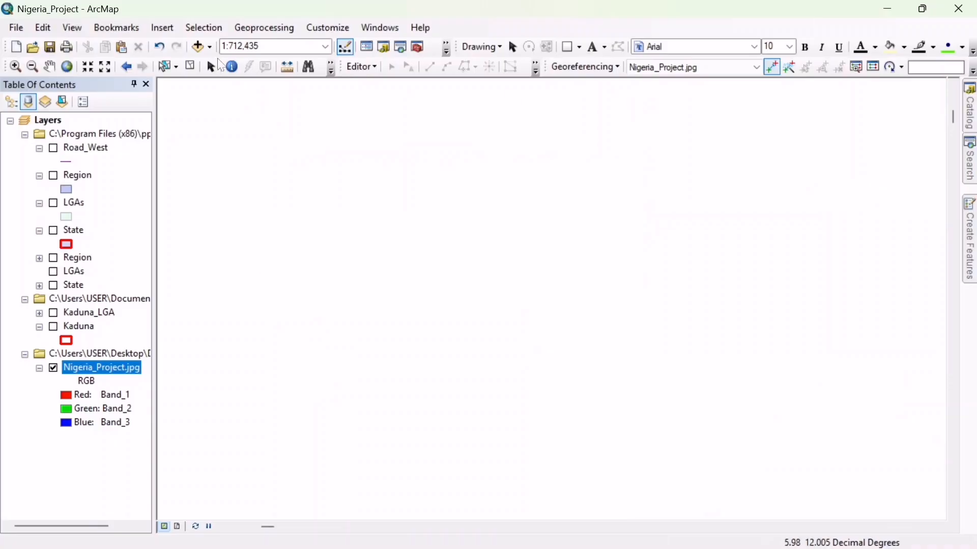
- Place the first control point where the 6.170588 and 11.399365 grid lines cross near the map's upper-left corner
click(69, 69)
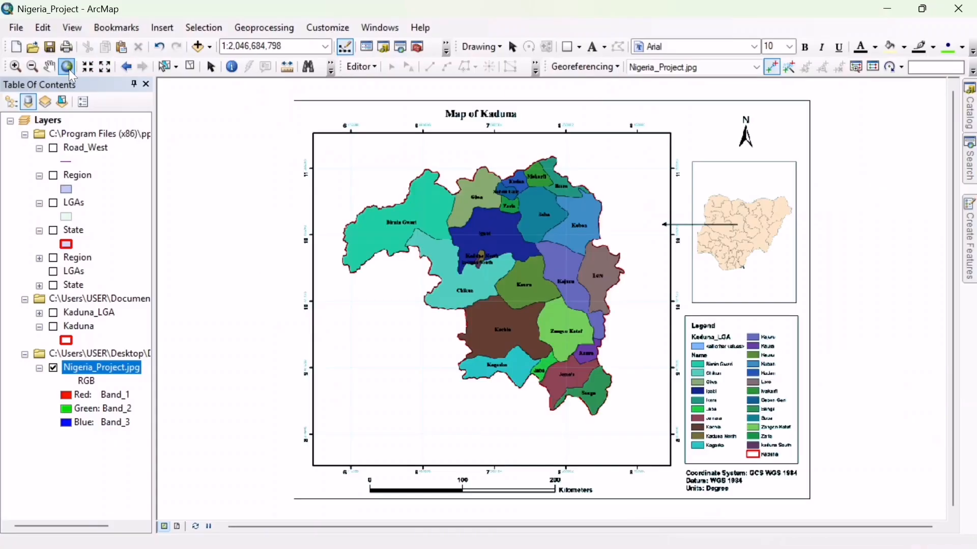
click(21, 68)
drag(280, 94, 400, 206)
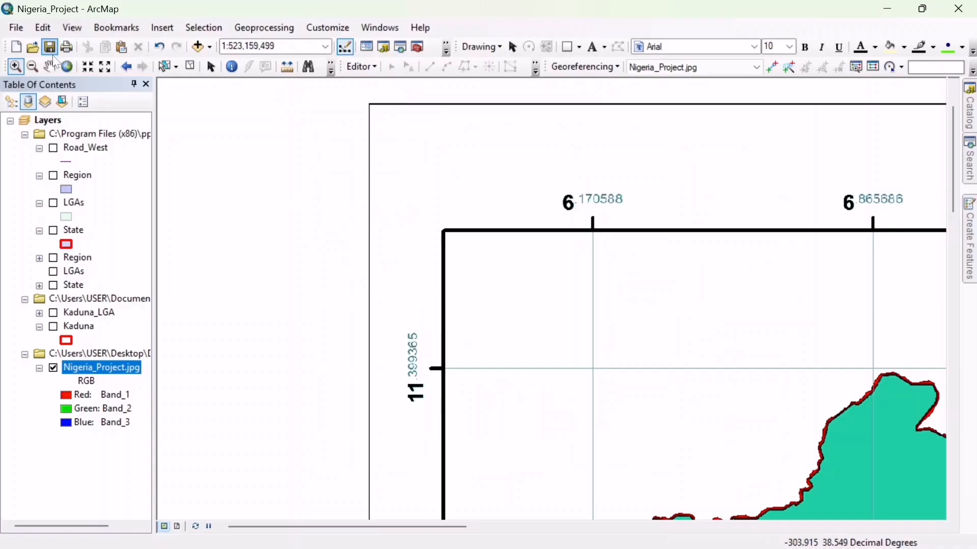
click(50, 71)
drag(524, 350, 372, 270)
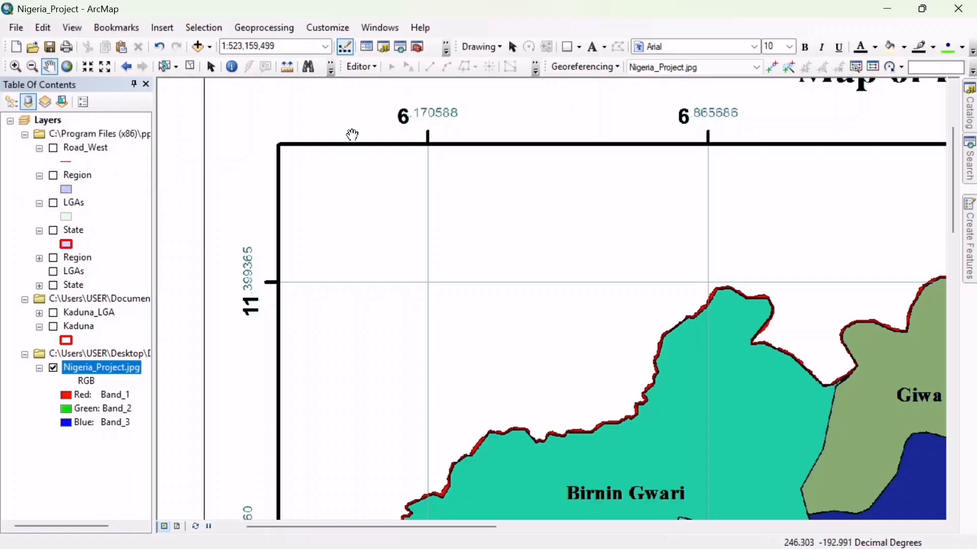
click(771, 67)
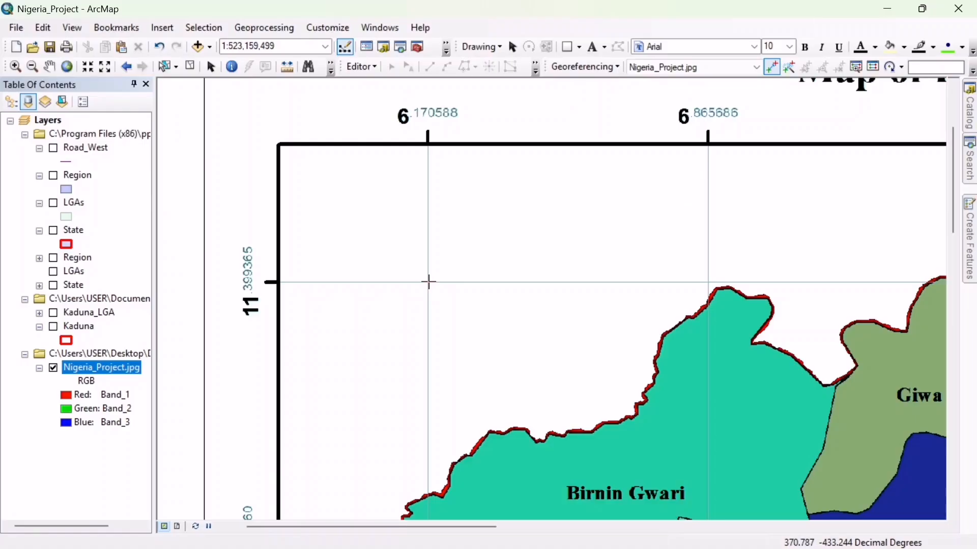
click(429, 282)
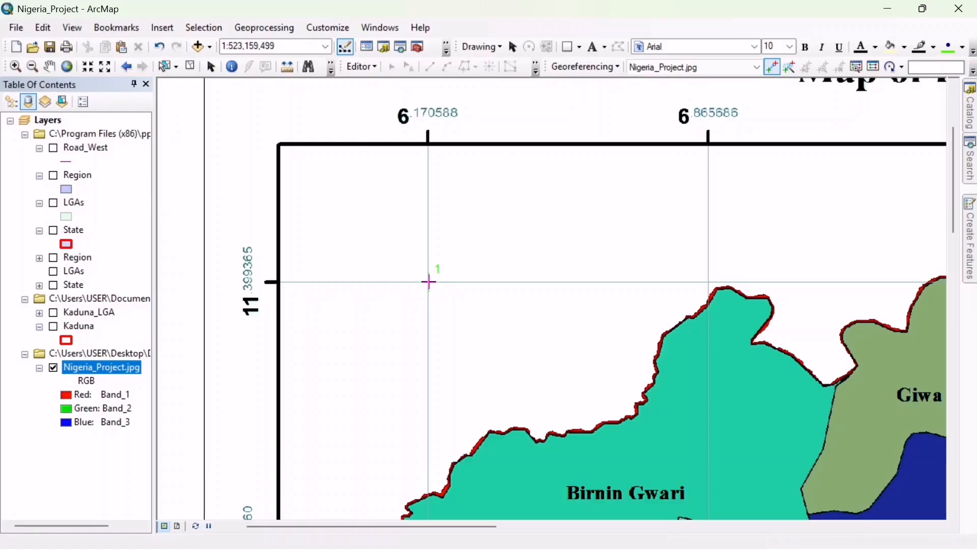
- Set the first control point's coordinates to X 11.399365 and Y 6.170588
right_click(429, 282)
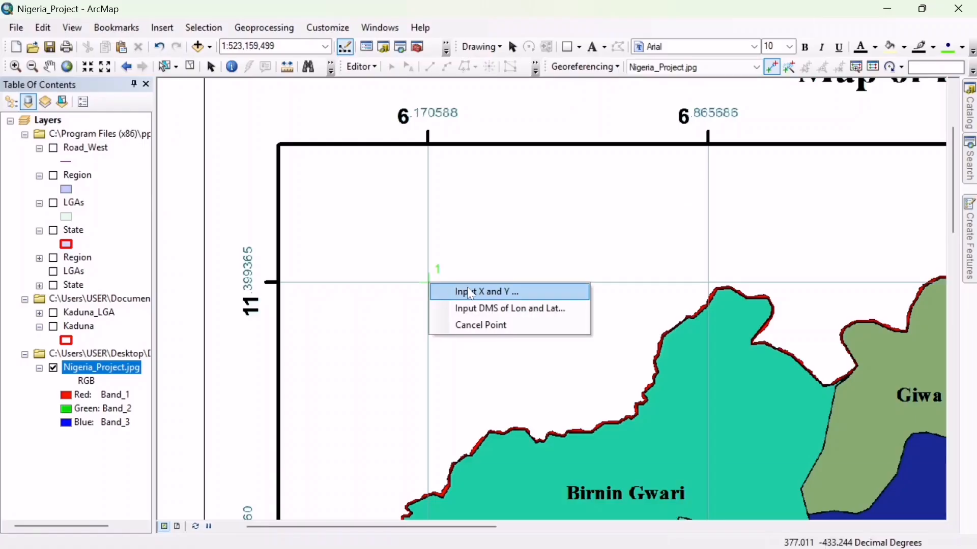
click(485, 302)
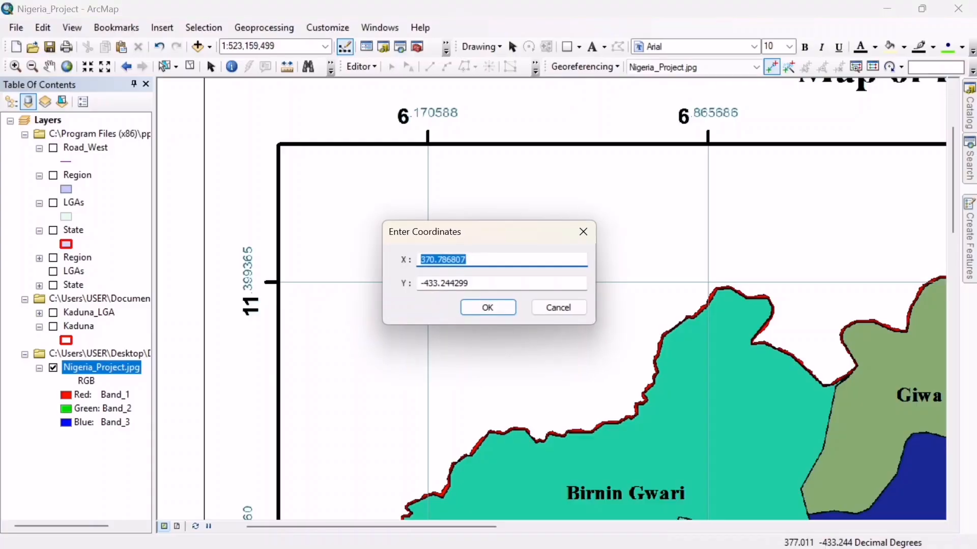
drag(497, 234, 702, 202)
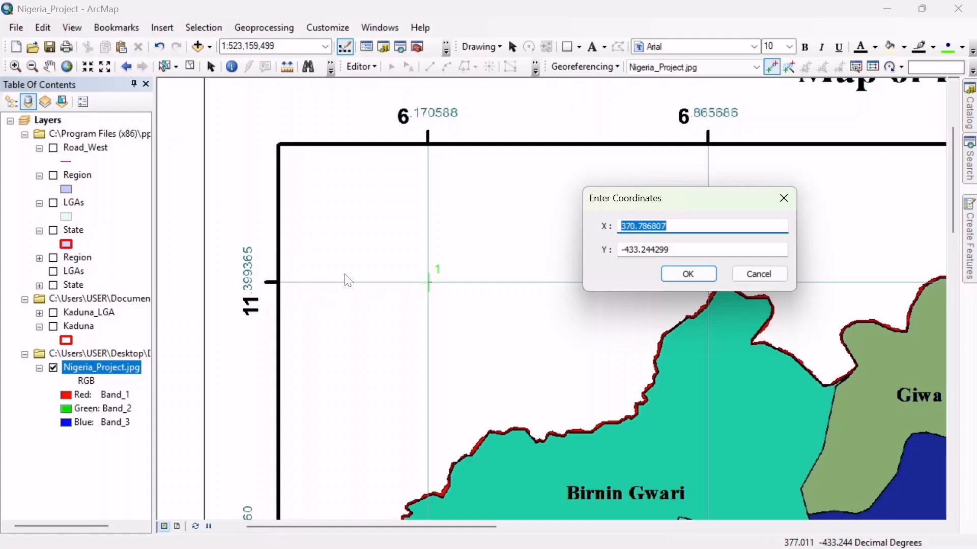
click(671, 226)
key(BackSpace)
key(BackSpace)
key(BackSpace)
key(BackSpace)
key(BackSpace)
key(BackSpace)
key(BackSpace)
key(BackSpace)
key(BackSpace)
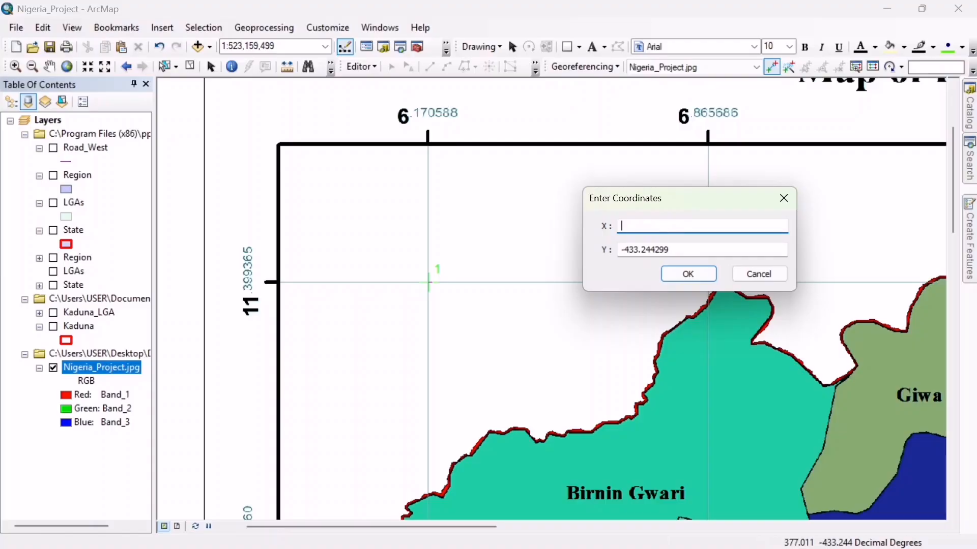
text(11.399365)
click(740, 249)
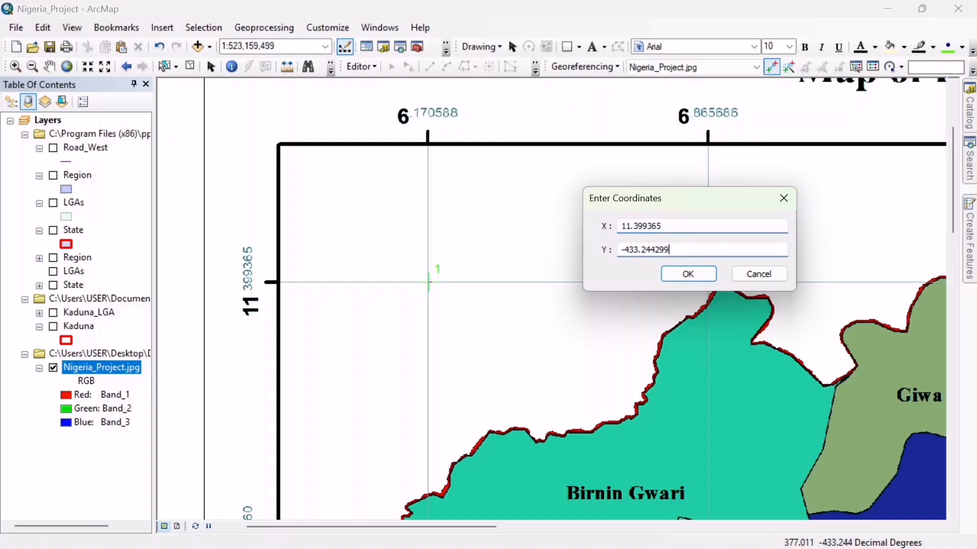
key(BackSpace)
key(BackSpace)
key(BackSpace)
key(BackSpace)
key(BackSpace)
key(BackSpace)
key(BackSpace)
key(BackSpace)
key(BackSpace)
key(BackSpace)
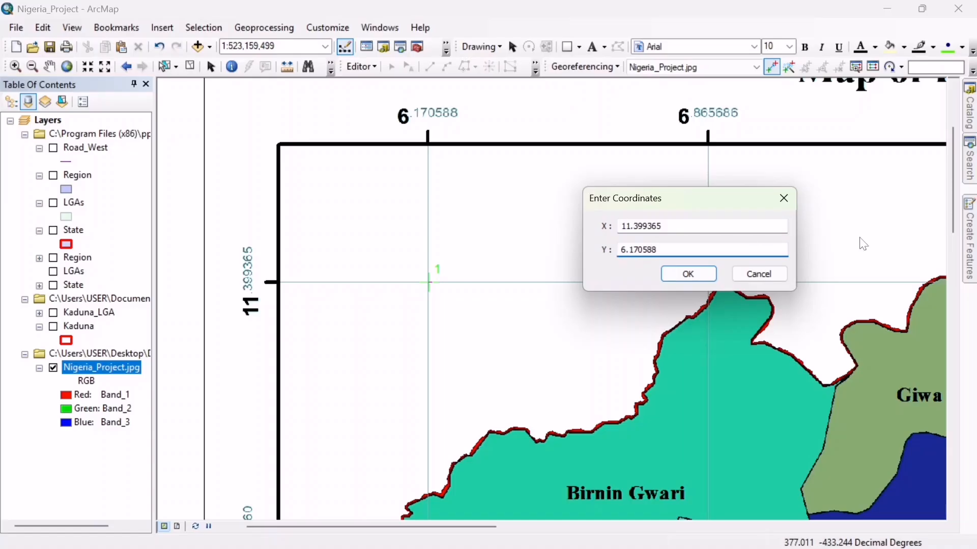
click(697, 278)
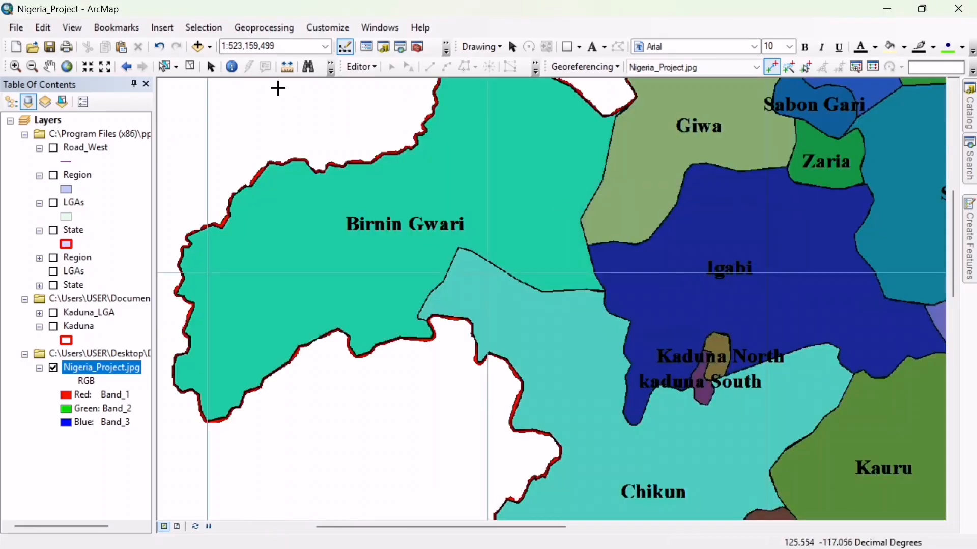
- Place the second control point where the 8.950980 and 11.399365 grid lines cross near the map's upper-right corner
click(61, 69)
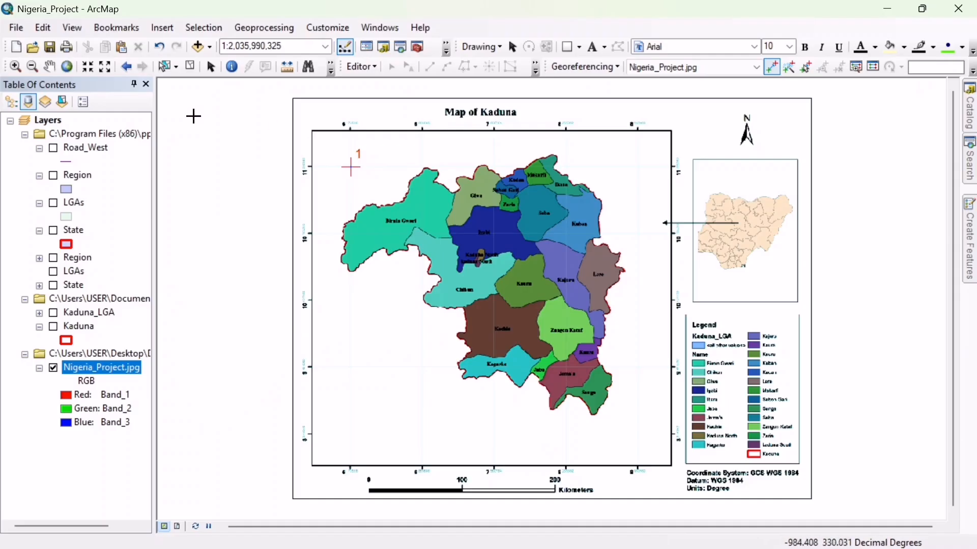
click(16, 67)
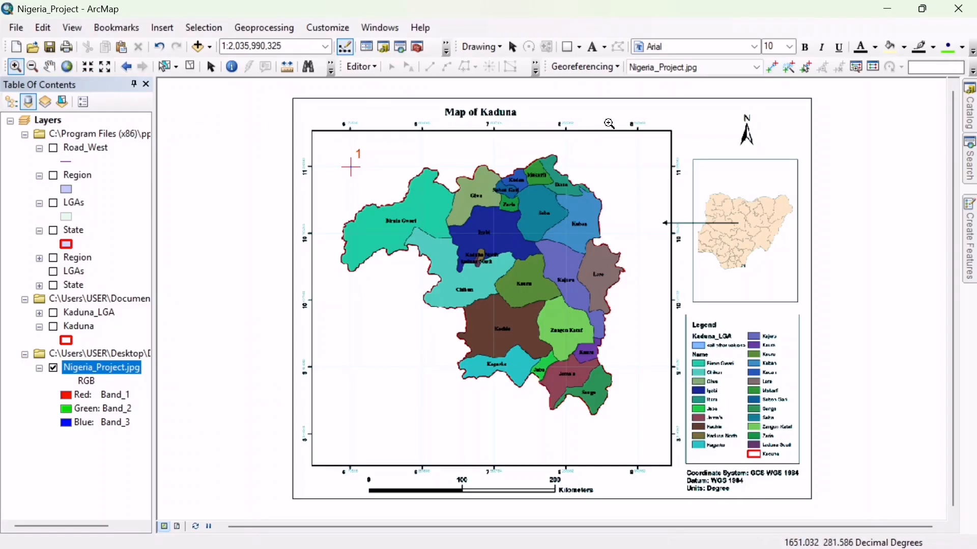
drag(599, 114, 703, 194)
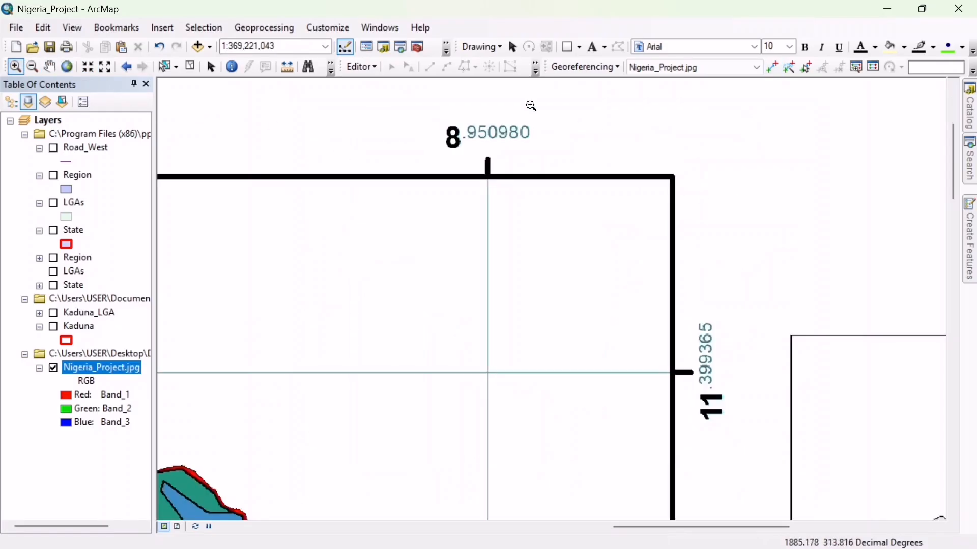
click(775, 71)
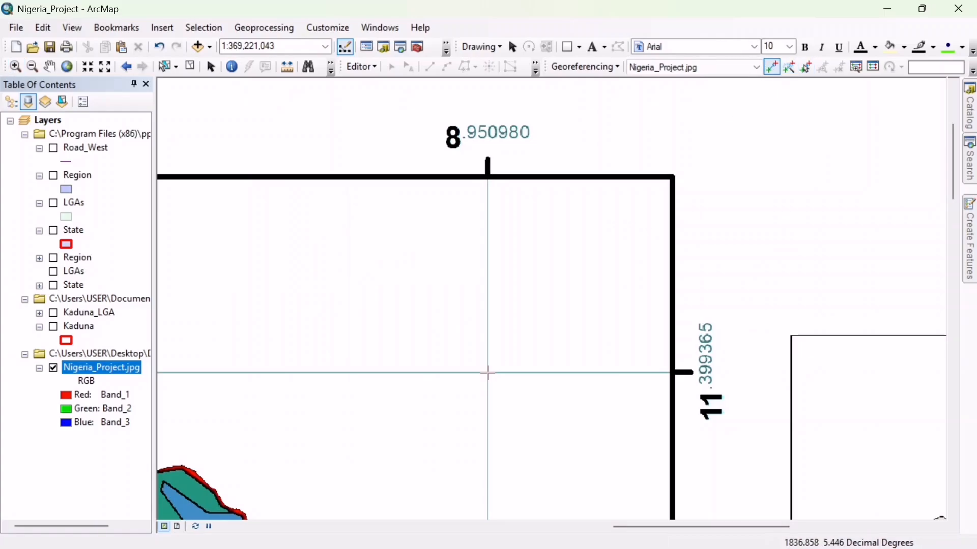
click(488, 373)
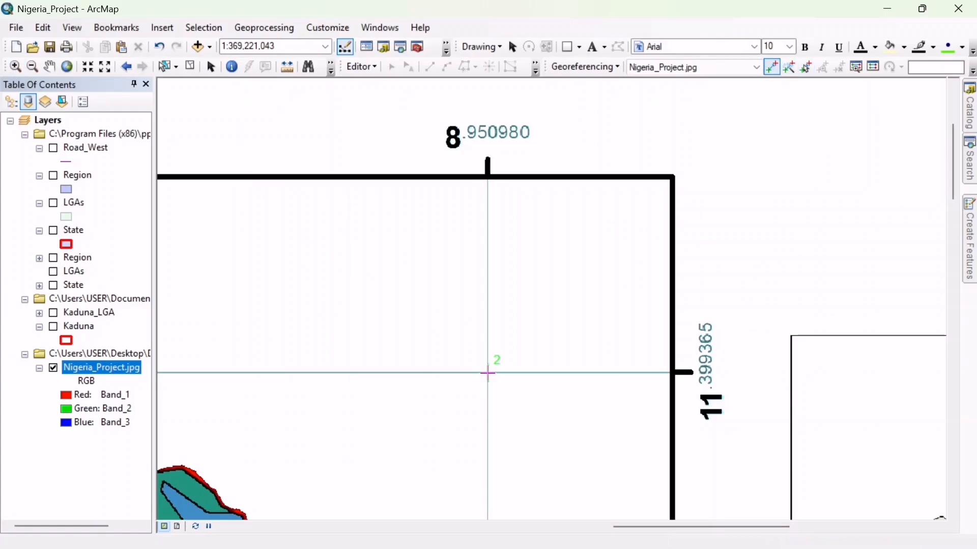
- Set the second control point's coordinates to X 11.399365 and Y 8.95098
right_click(487, 372)
click(524, 381)
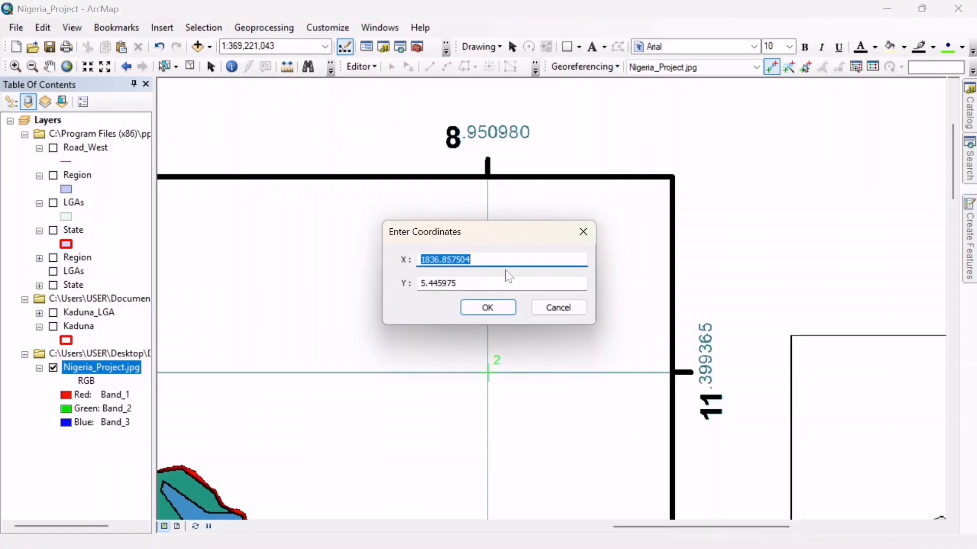
drag(515, 235, 786, 143)
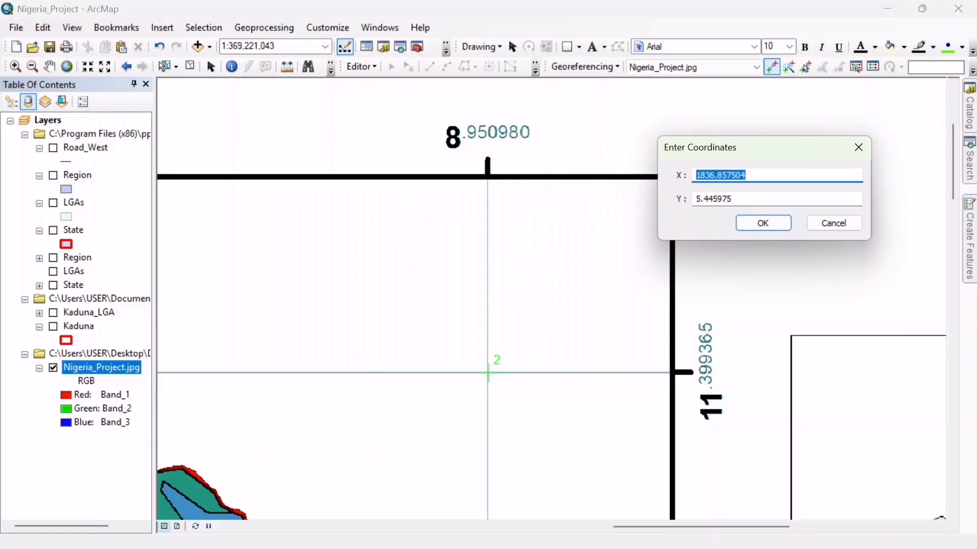
key(BackSpace)
click(734, 199)
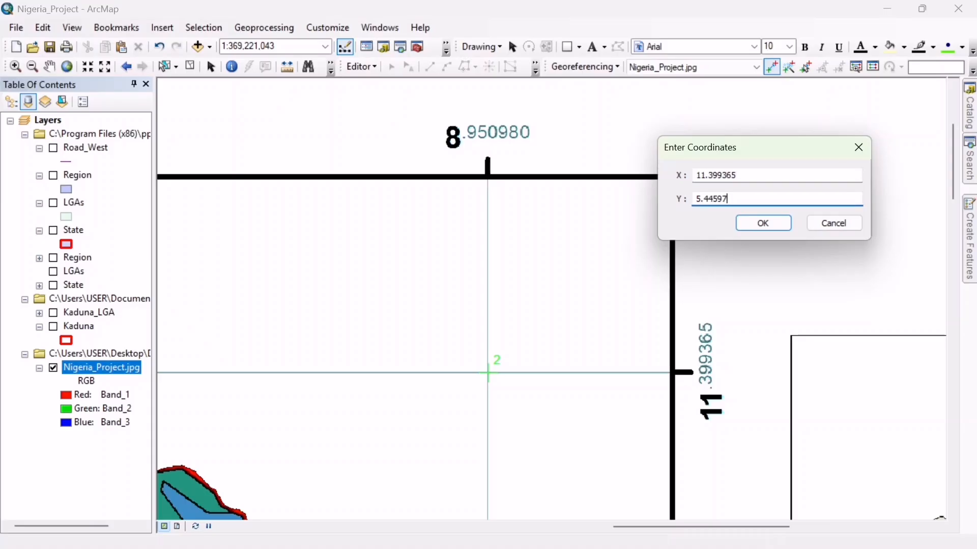
key(BackSpace)
key(BackSpace)
key(BackSpace)
key(BackSpace)
key(BackSpace)
key(BackSpace)
key(BackSpace)
text(95098)
click(776, 224)
- Delete both existing control points of Nigeria_Project.jpg from the link table and close the table
click(68, 66)
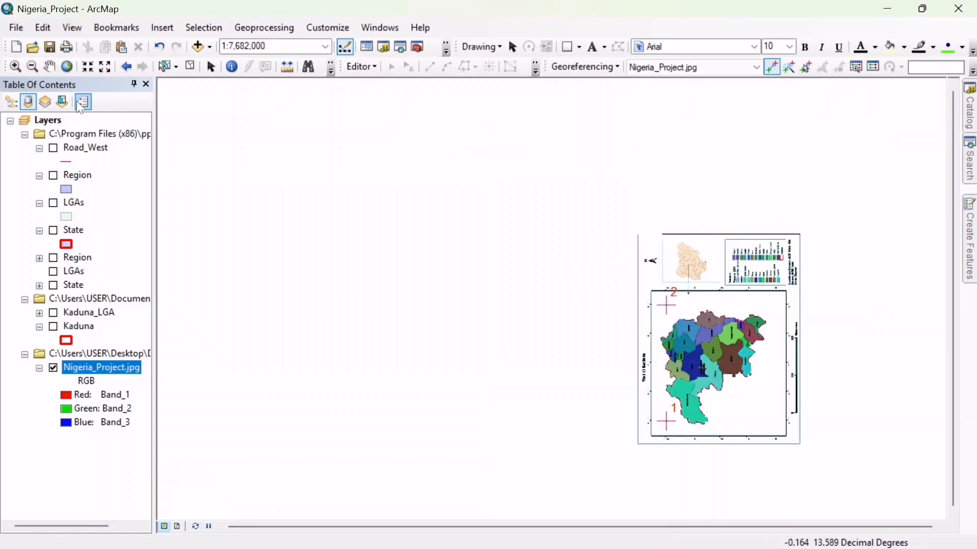
click(15, 66)
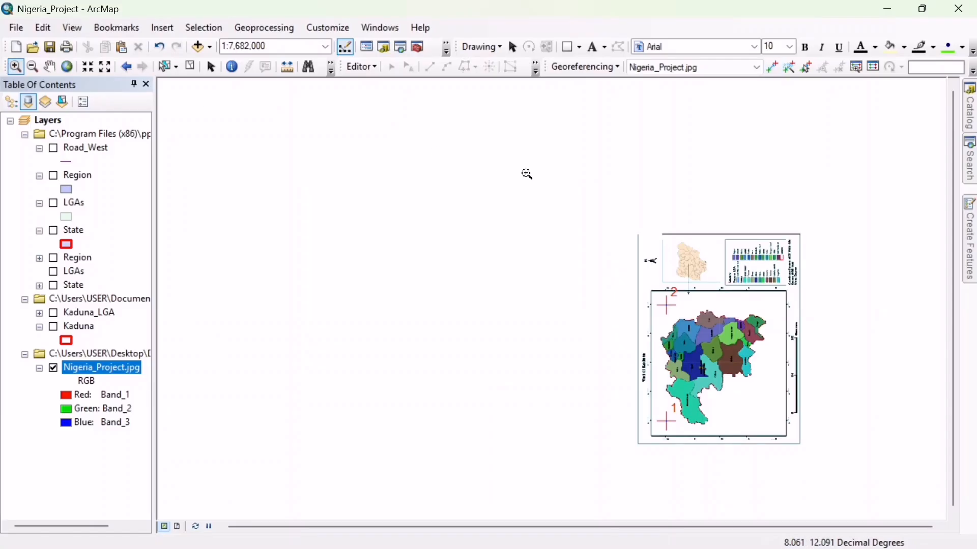
drag(526, 172, 857, 471)
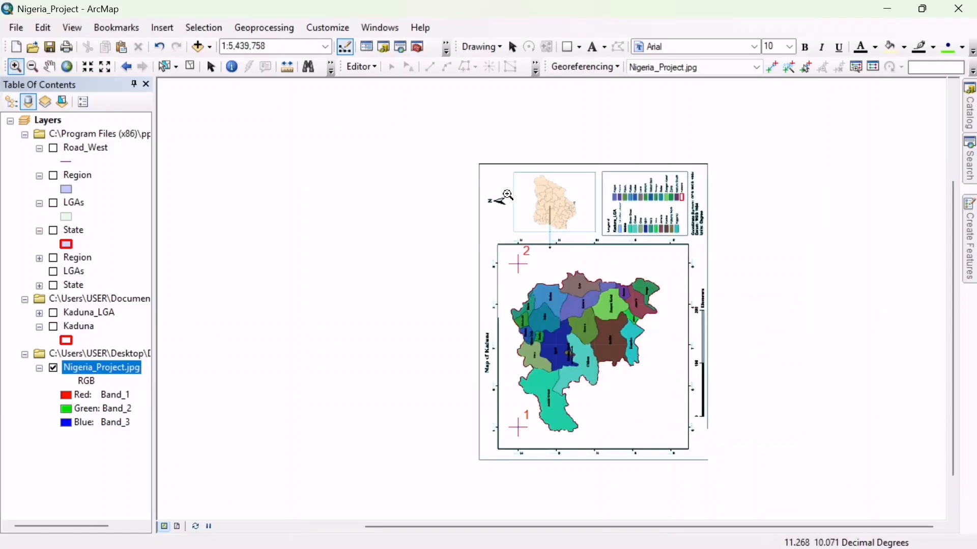
drag(465, 157, 750, 471)
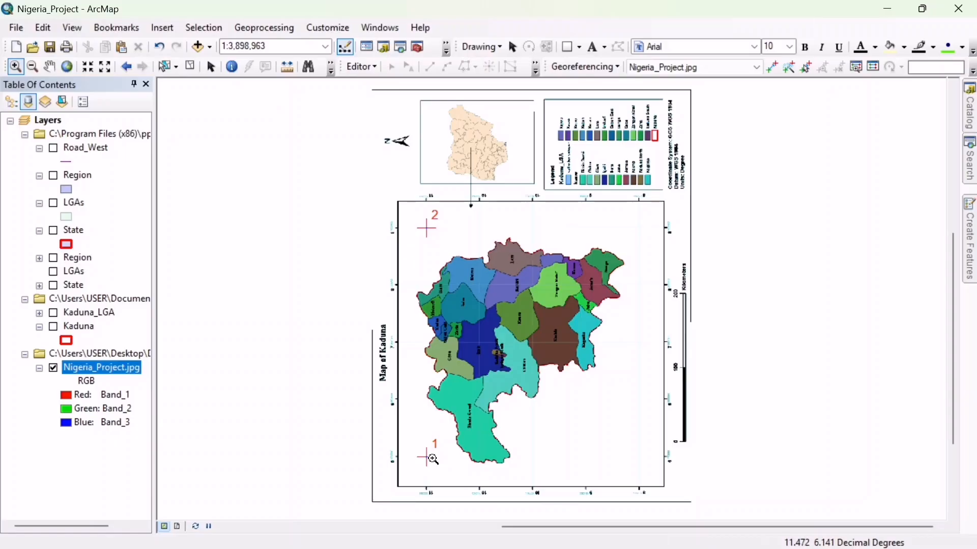
click(878, 72)
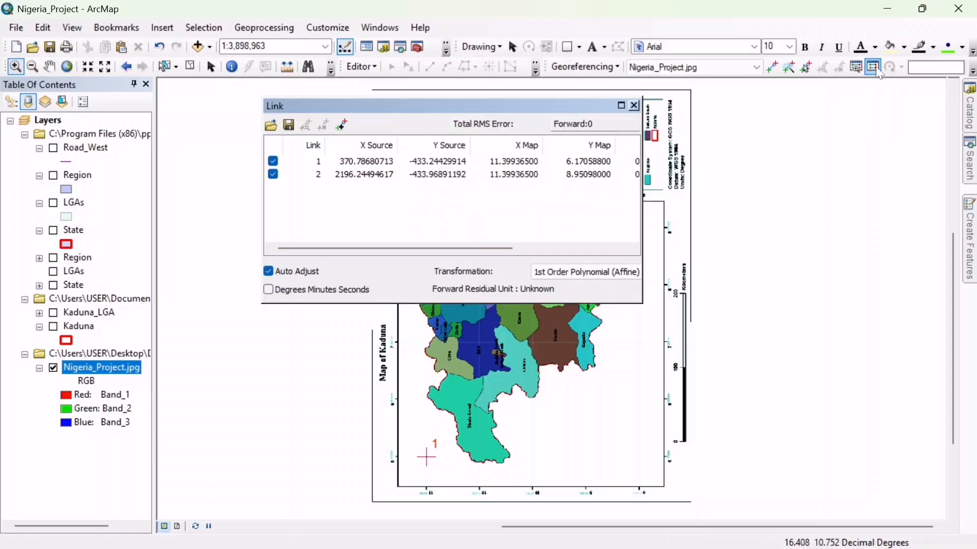
click(494, 166)
key(ctrl+a)
key(Delete)
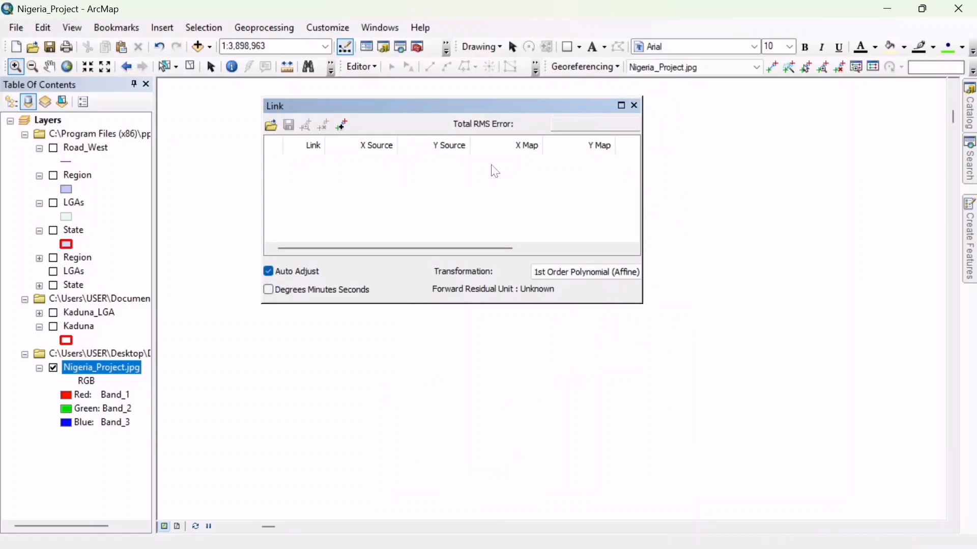
click(634, 106)
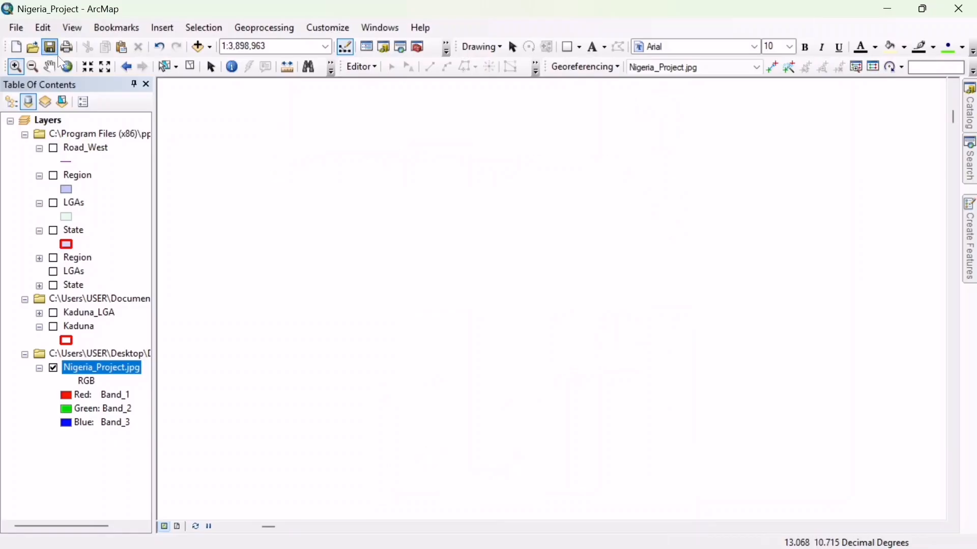
- Place the first control point where the 6.170588 and 11.399365 grid lines cross near the map's upper-left corner
click(68, 67)
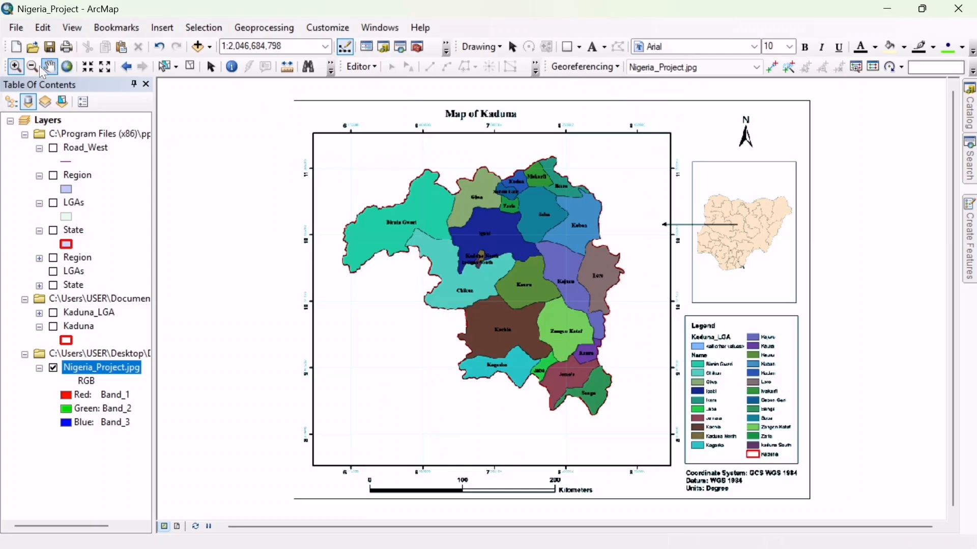
click(16, 68)
drag(280, 97, 402, 212)
click(49, 67)
drag(606, 394, 477, 375)
click(88, 66)
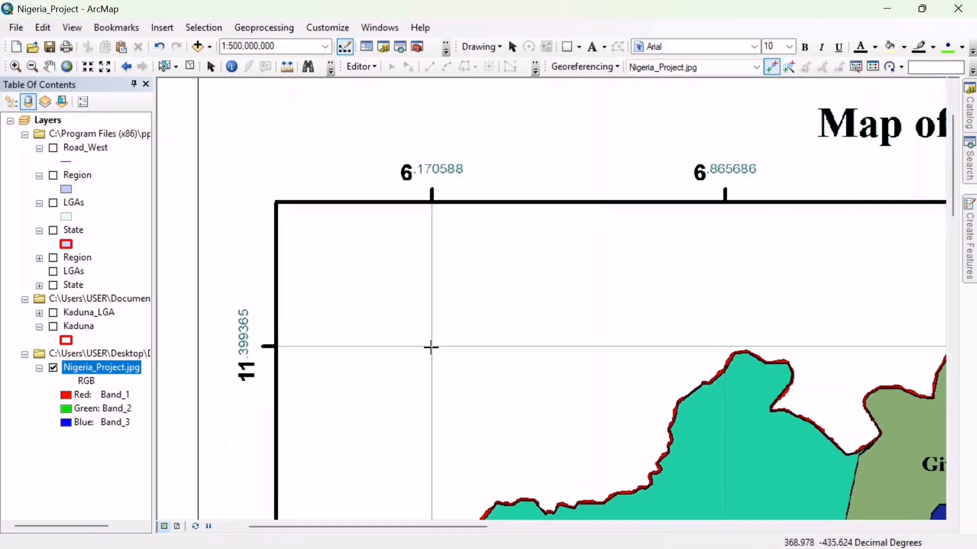
click(432, 346)
- Set the first control point's coordinates to X 6.170588 and Y 11.399365
right_click(432, 346)
click(489, 353)
key(BackSpace)
text(6.170588)
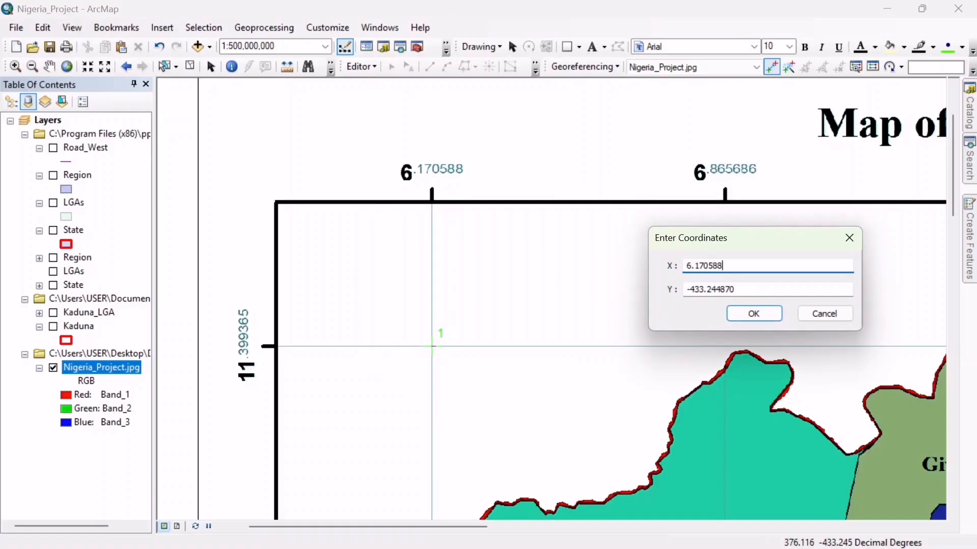
key(Tab)
key(BackSpace)
text(11.399365)
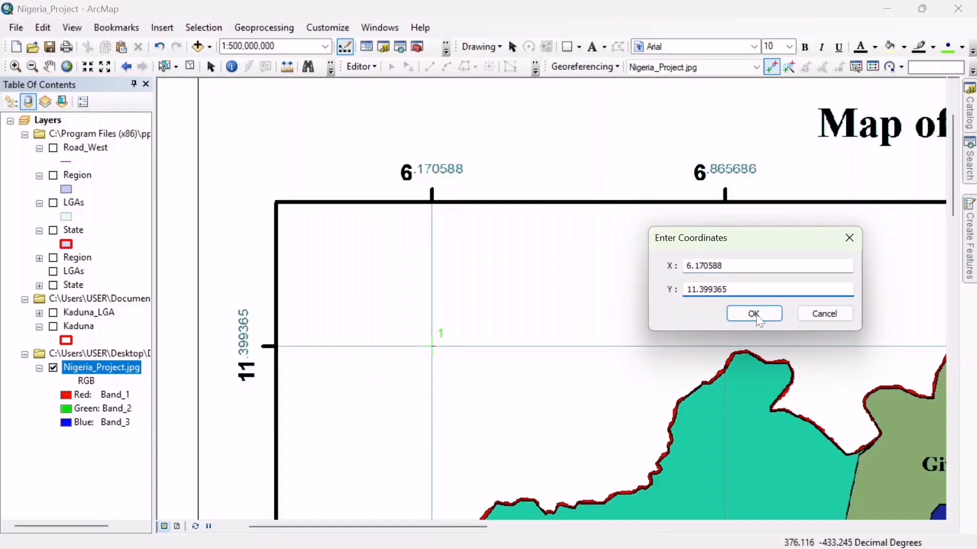
key(Return)
- Place the second control point where the 8.950980 and 11.399365 grid lines cross near the map's upper-right corner
click(66, 67)
click(88, 67)
click(88, 67)
click(88, 67)
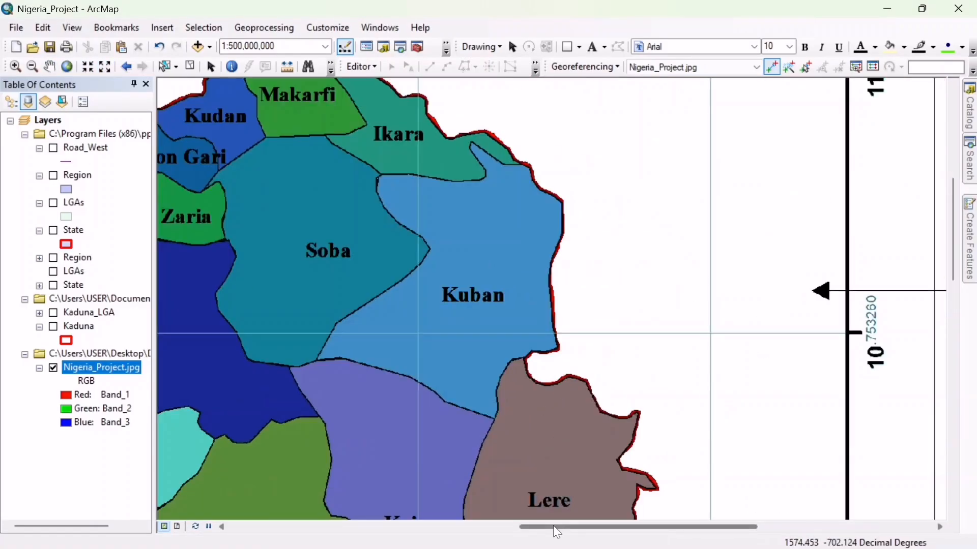
drag(556, 528, 643, 528)
drag(952, 229, 953, 150)
click(423, 402)
- Set the second control point's coordinates to X 8.950980 and Y 11.399365
right_click(424, 402)
click(480, 409)
drag(552, 226, 747, 191)
key(BackSpace)
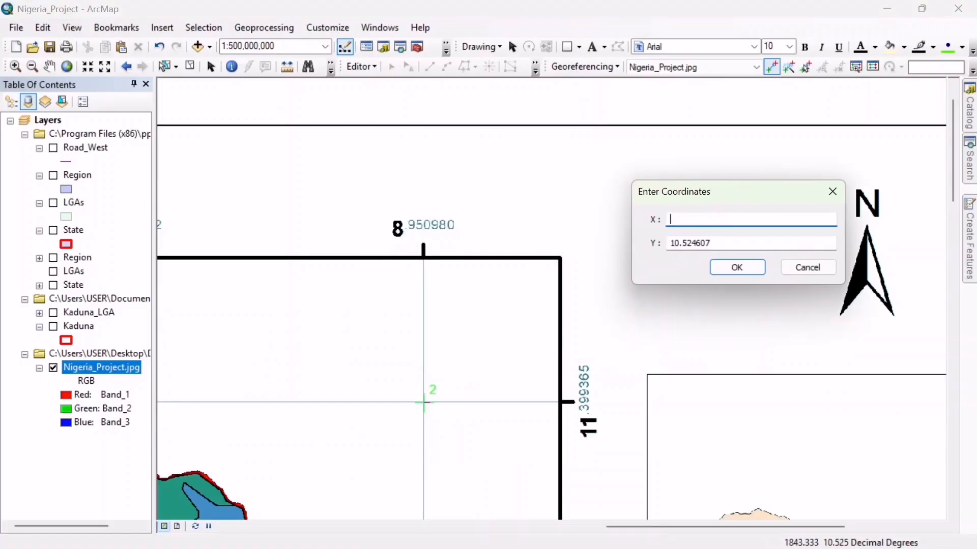
text(8.950980)
click(763, 243)
key(BackSpace)
key(BackSpace)
key(BackSpace)
key(BackSpace)
key(BackSpace)
key(BackSpace)
key(BackSpace)
key(BackSpace)
key(BackSpace)
text(11.399365)
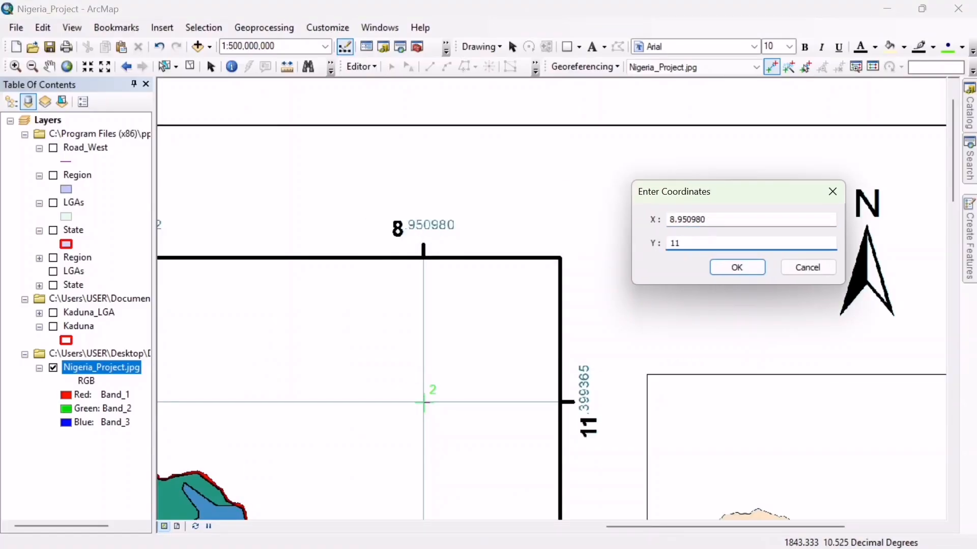
click(736, 267)
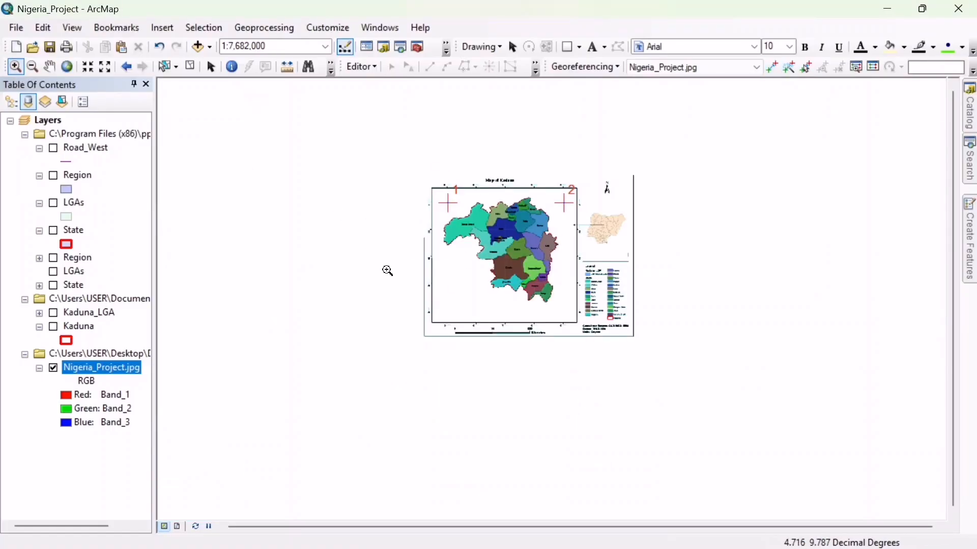
- Place the third control point on the grid intersection near the map's lower-left corner, with coordinates X 6.170588 and Y 8.814945
scroll(434, 319, down, 5)
click(645, 184)
right_click(645, 183)
click(681, 194)
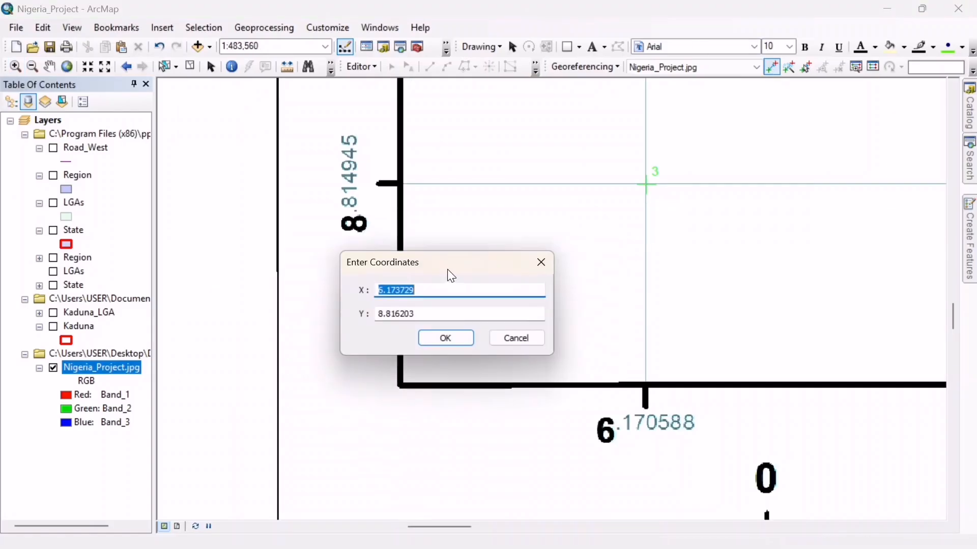
drag(447, 269, 395, 351)
click(402, 370)
key(BackSpace)
key(BackSpace)
key(BackSpace)
key(BackSpace)
text(0588)
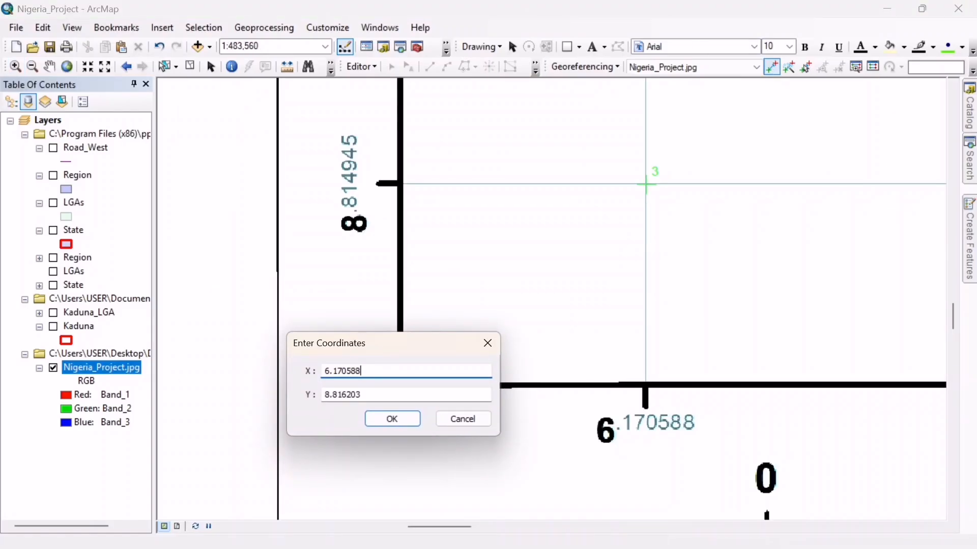
key(Tab)
text(8.814945)
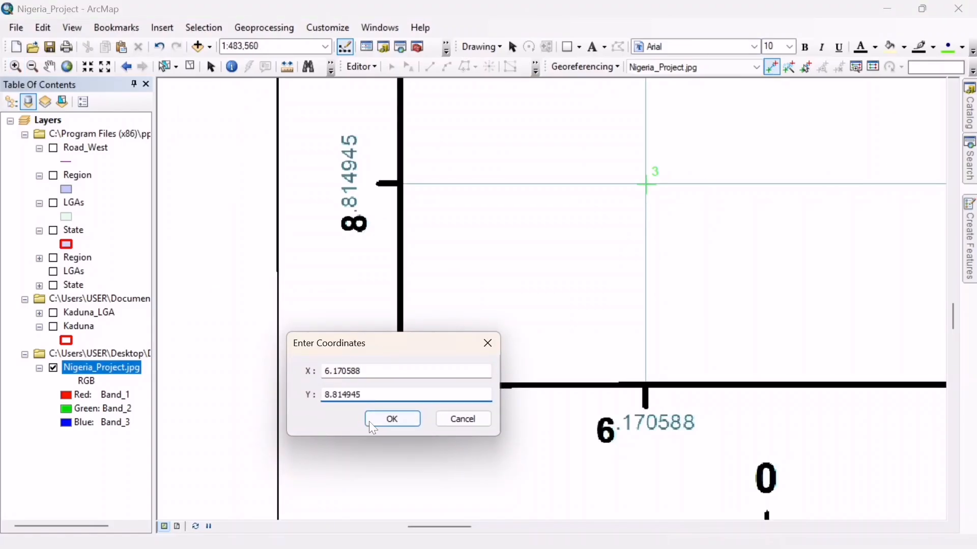
click(372, 422)
- Place the fourth control point on the grid intersection near the map's lower-right corner, with coordinates X 8.950980 and Y 8.814945
drag(447, 527, 612, 527)
click(458, 184)
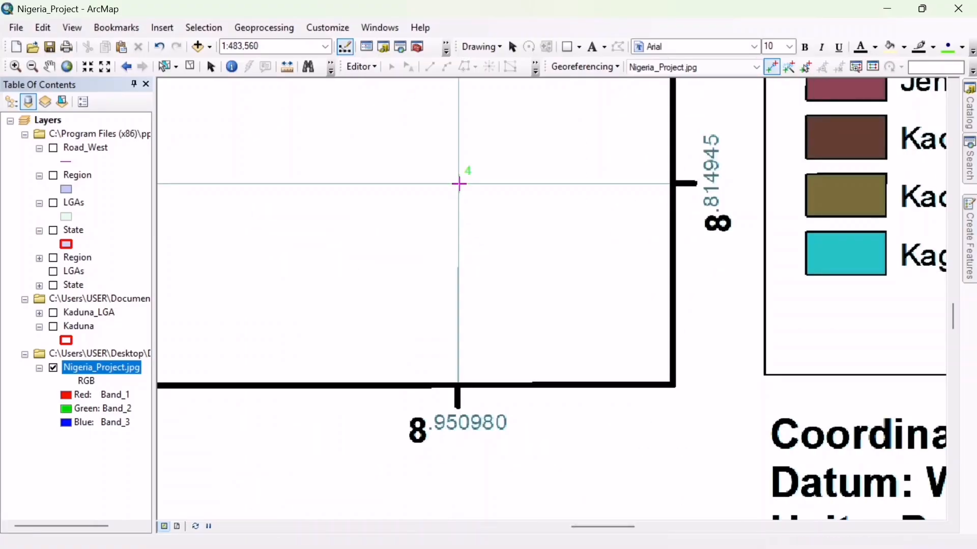
right_click(458, 184)
click(495, 193)
text(8.950980)
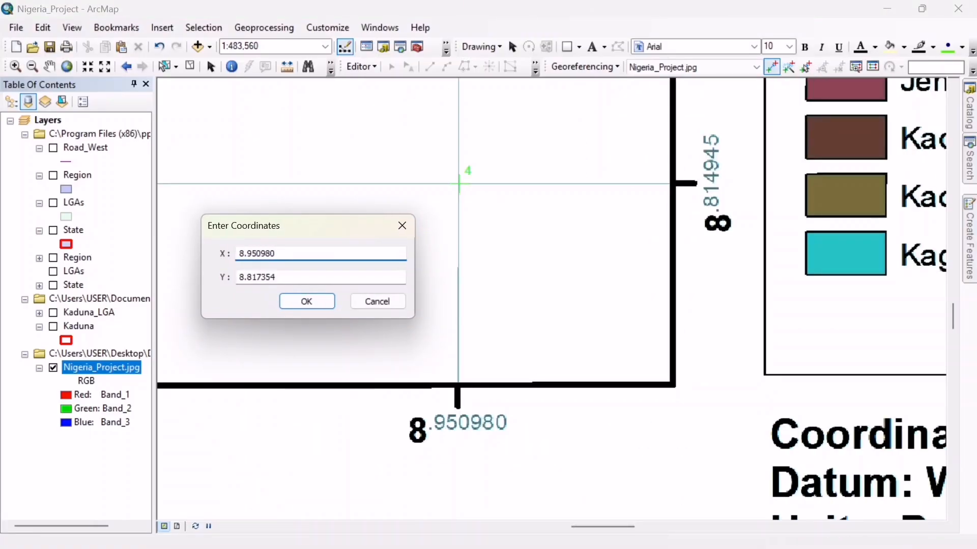
key(Tab)
text(8.814945)
click(318, 302)
- Update the georeferencing of Nigeria_Project.jpg with the four control points
click(66, 67)
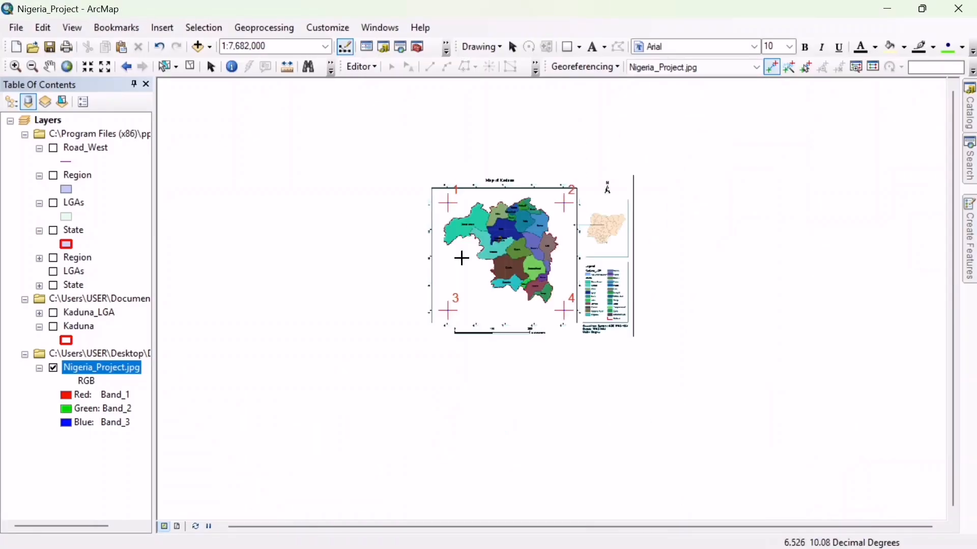
click(586, 67)
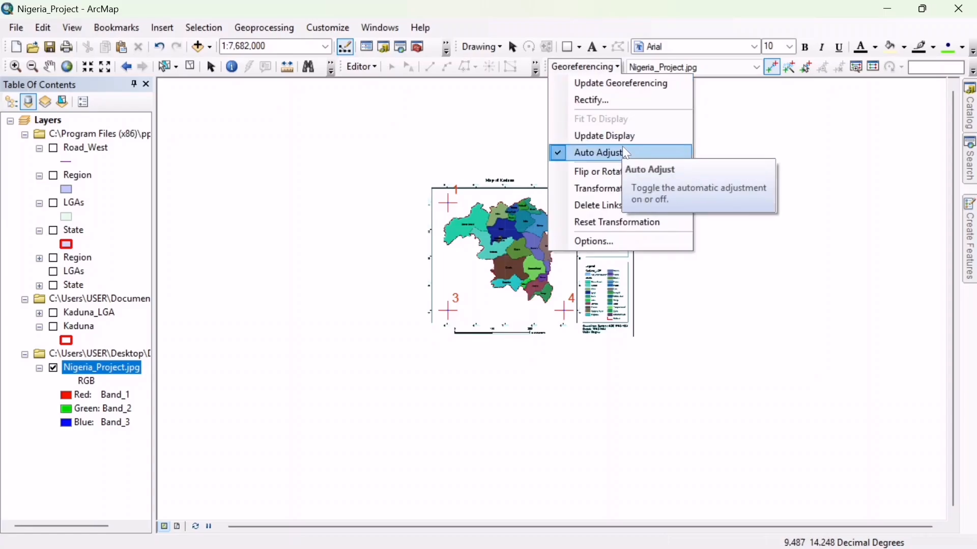
click(636, 84)
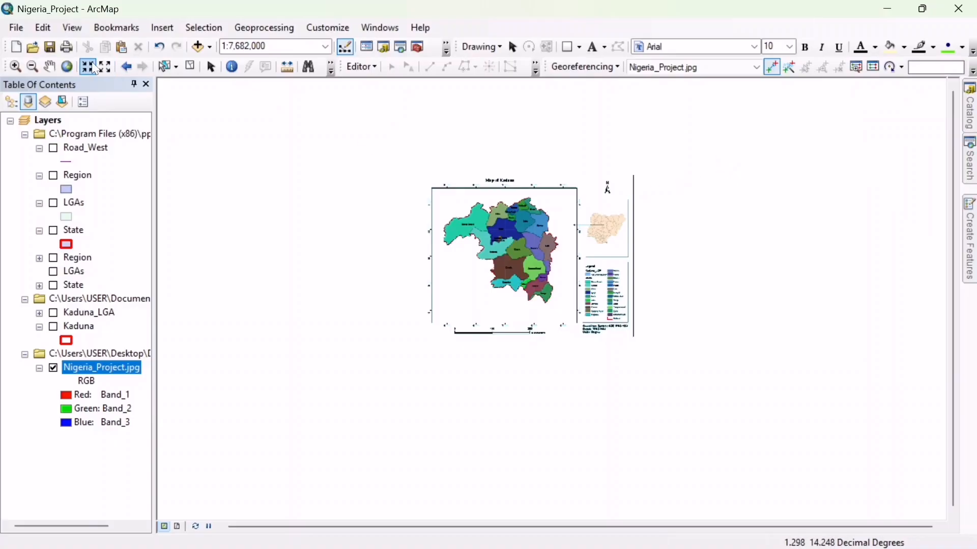
- Examine the total RMS error and the residuals of the four control points in the link table
click(17, 67)
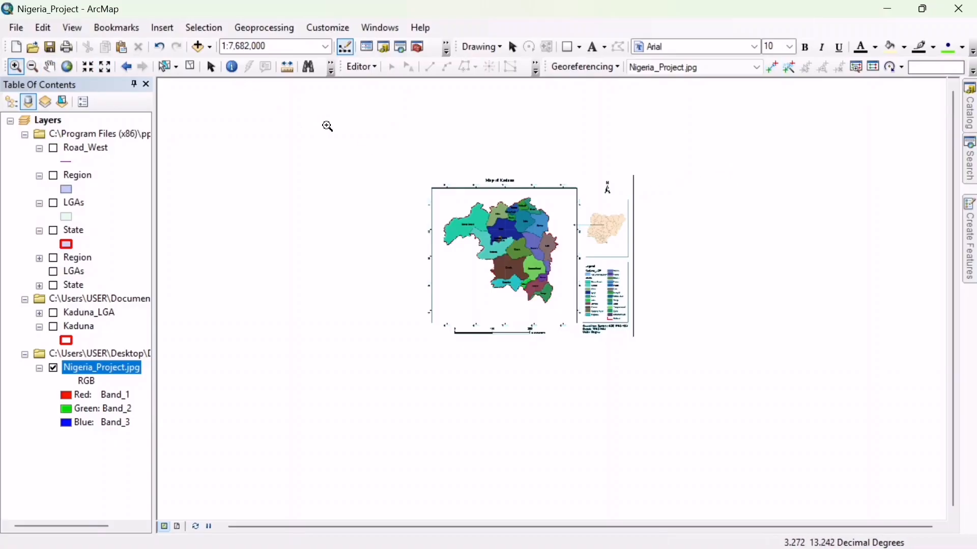
drag(327, 127, 683, 427)
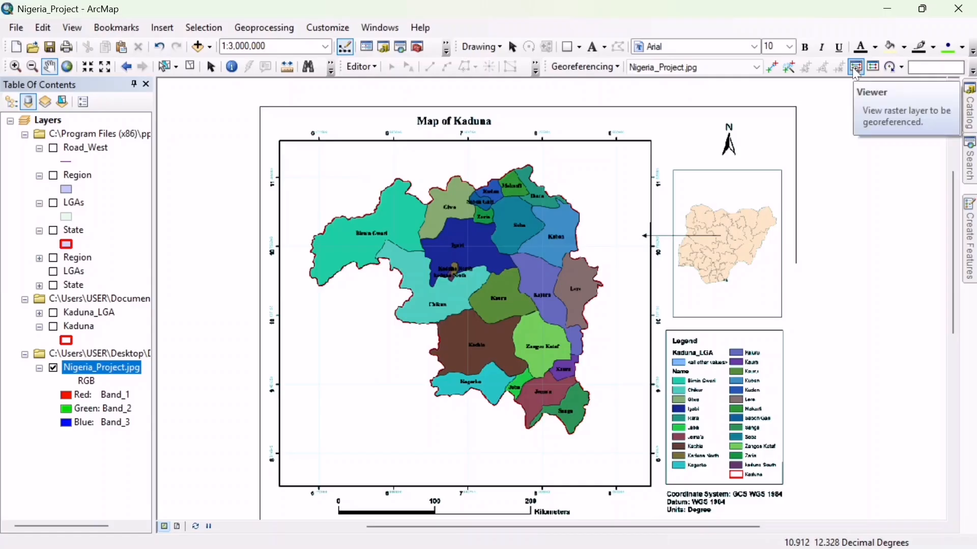
click(873, 71)
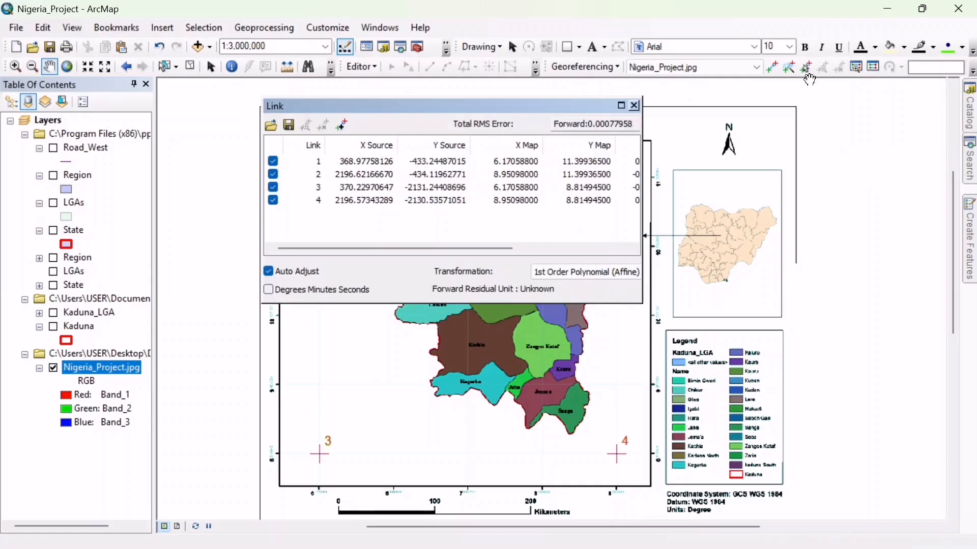
drag(481, 248, 597, 244)
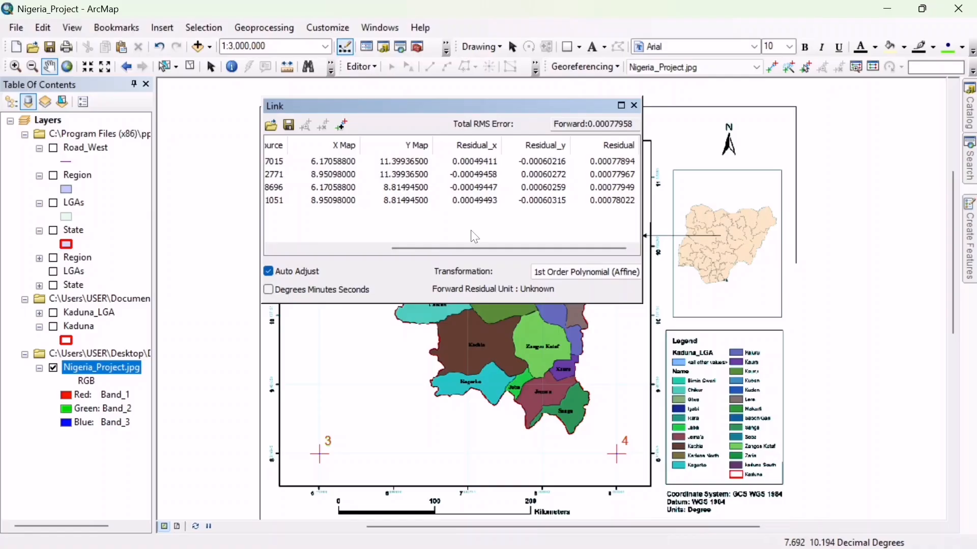
click(634, 105)
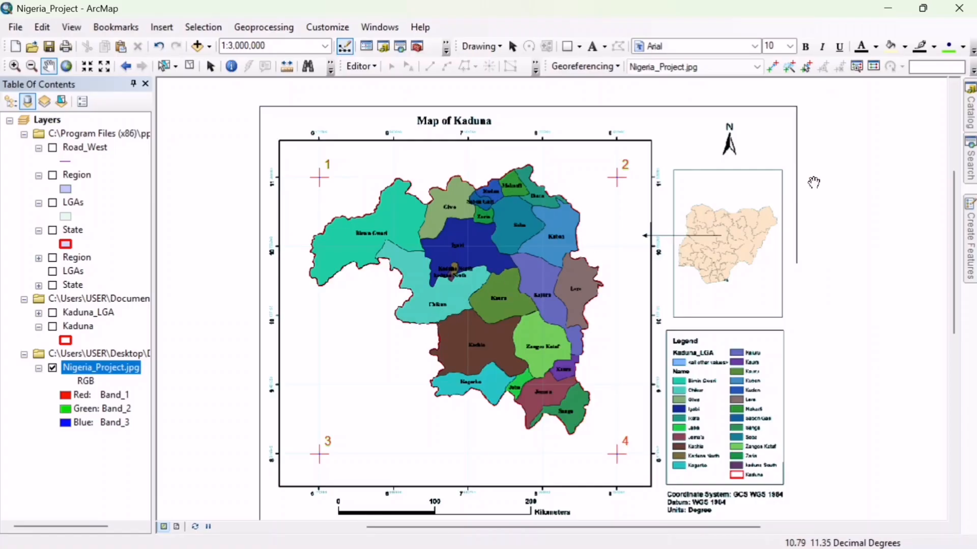
- Start creating a new shapefile in the C:\Users\USER\Print folder
click(969, 114)
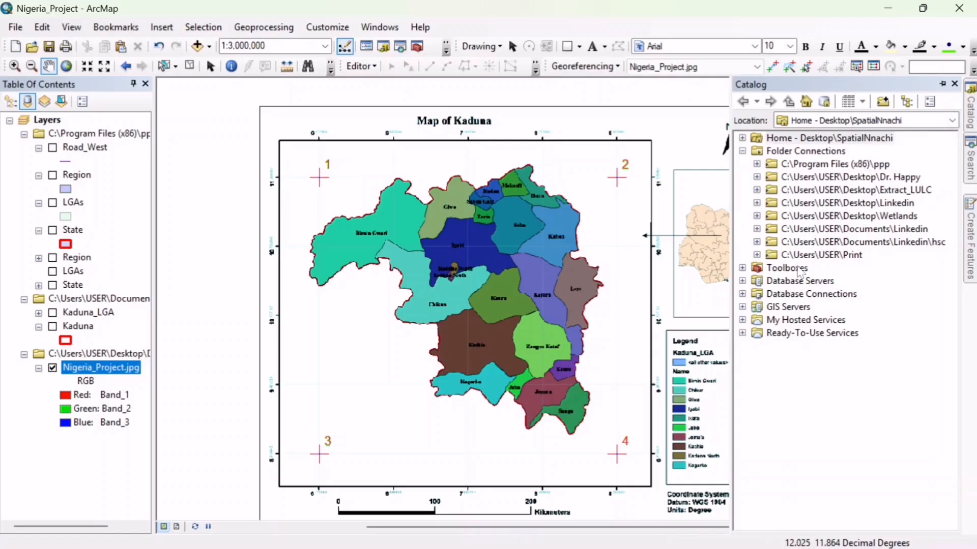
click(757, 255)
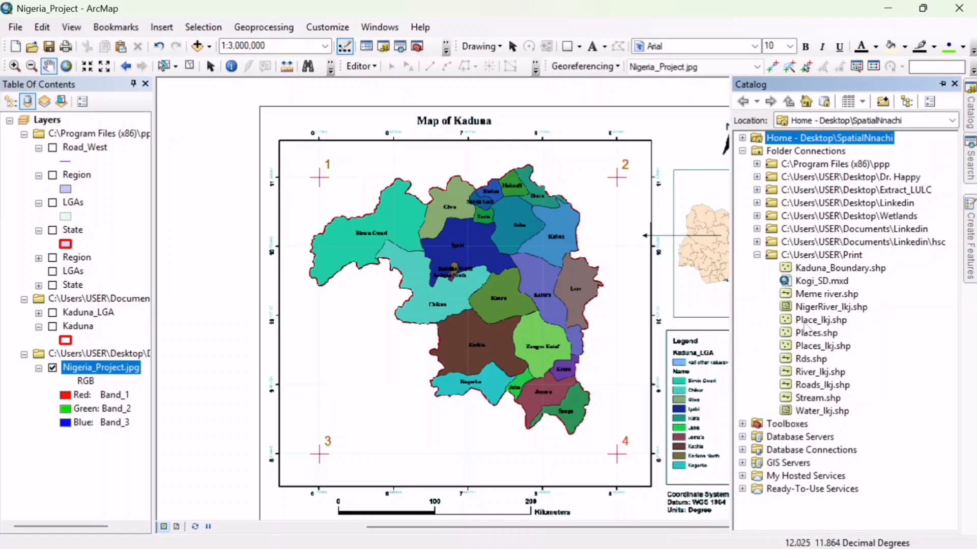
right_click(770, 259)
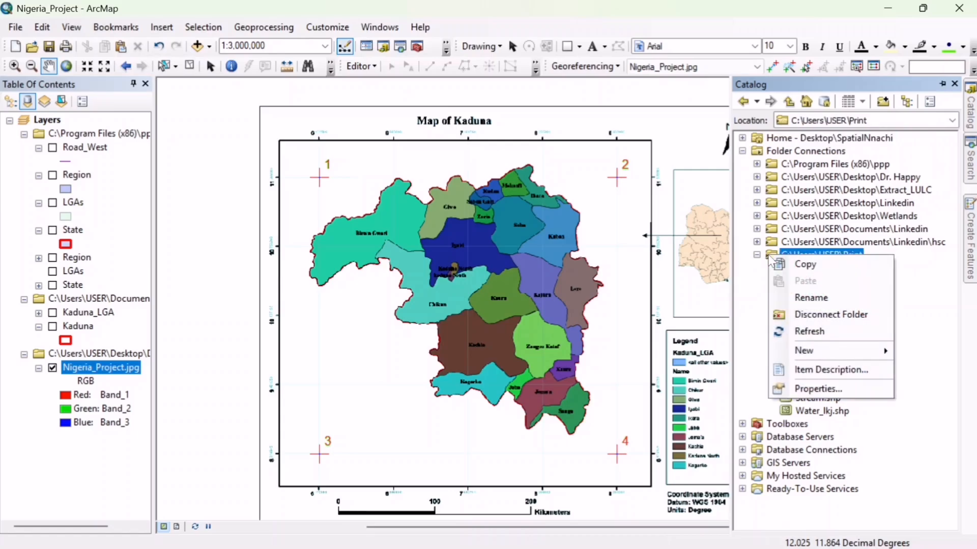
mouse_move(860, 351)
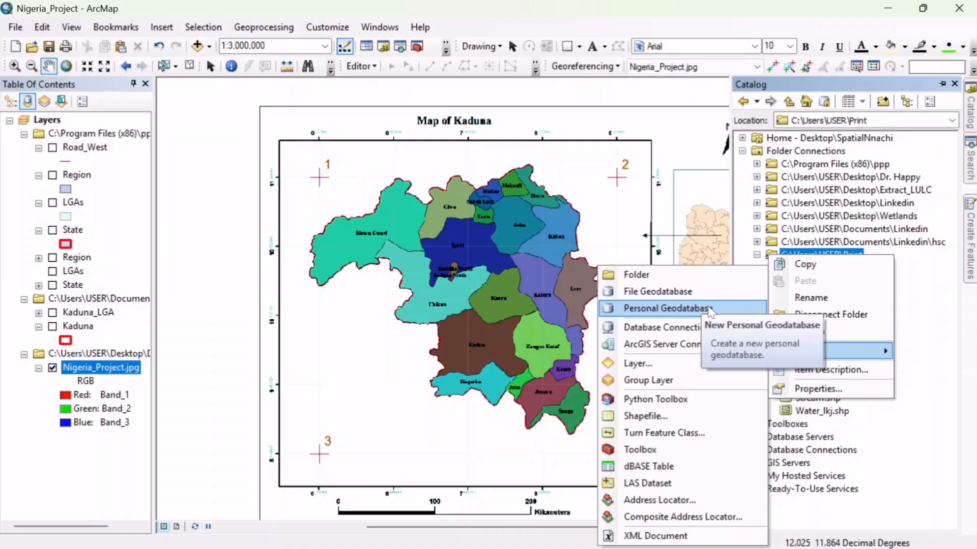
click(698, 421)
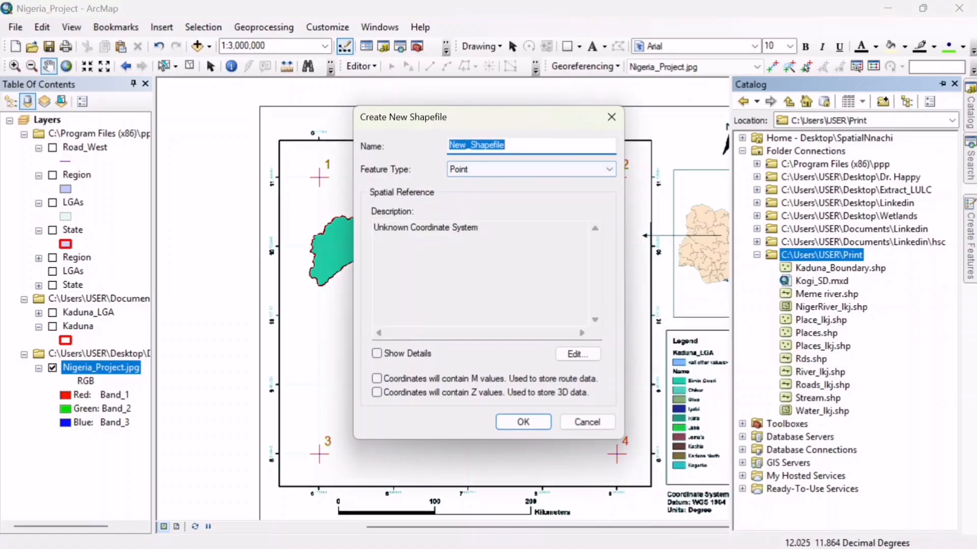
- Name the new shapefile Kaduna_LGA_Map and set its feature type to Polygon
click(518, 145)
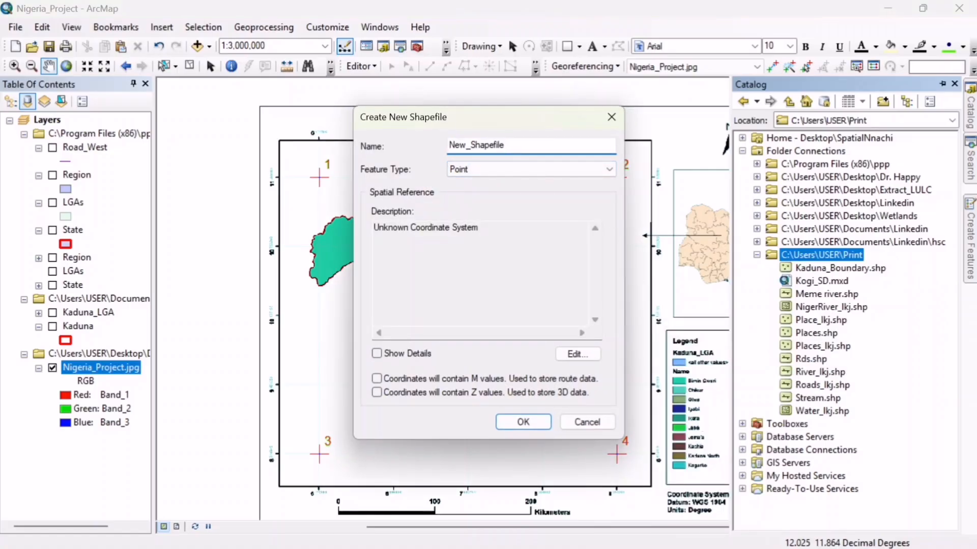
key(BackSpace)
key(BackSpace)
key(BackSpace)
key(BackSpace)
key(BackSpace)
key(BackSpace)
key(BackSpace)
key(BackSpace)
key(BackSpace)
key(BackSpace)
key(BackSpace)
key(BackSpace)
key(BackSpace)
text(Kadi)
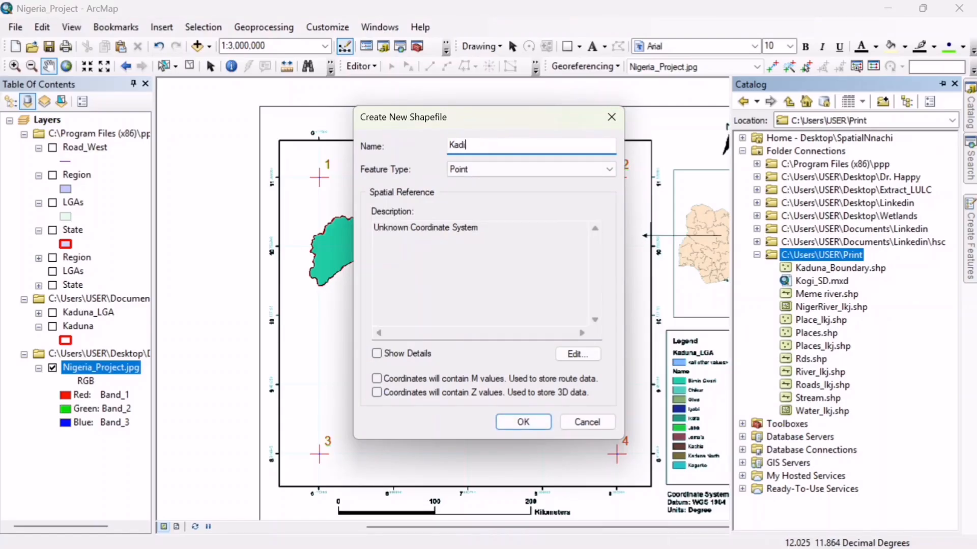
key(BackSpace)
text(una_LGA_Map)
click(517, 173)
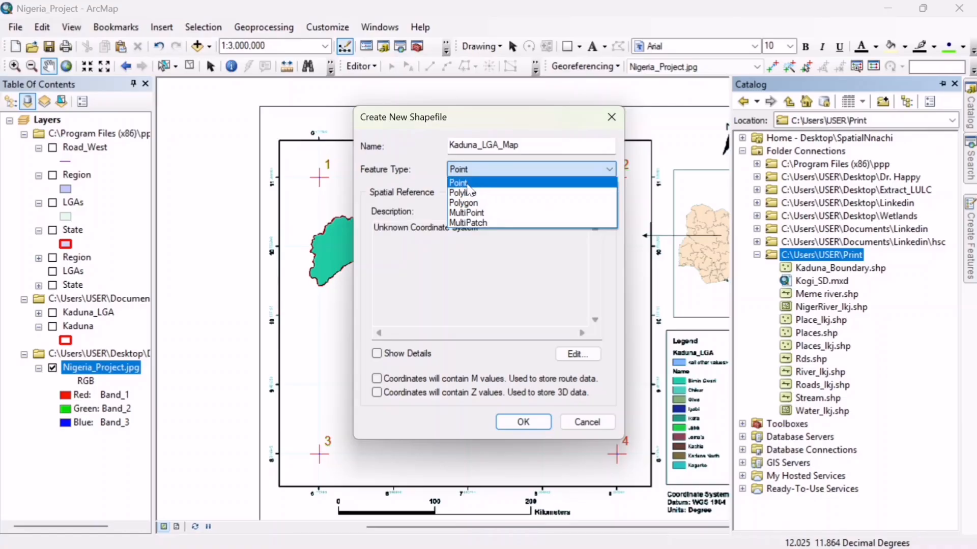
click(467, 203)
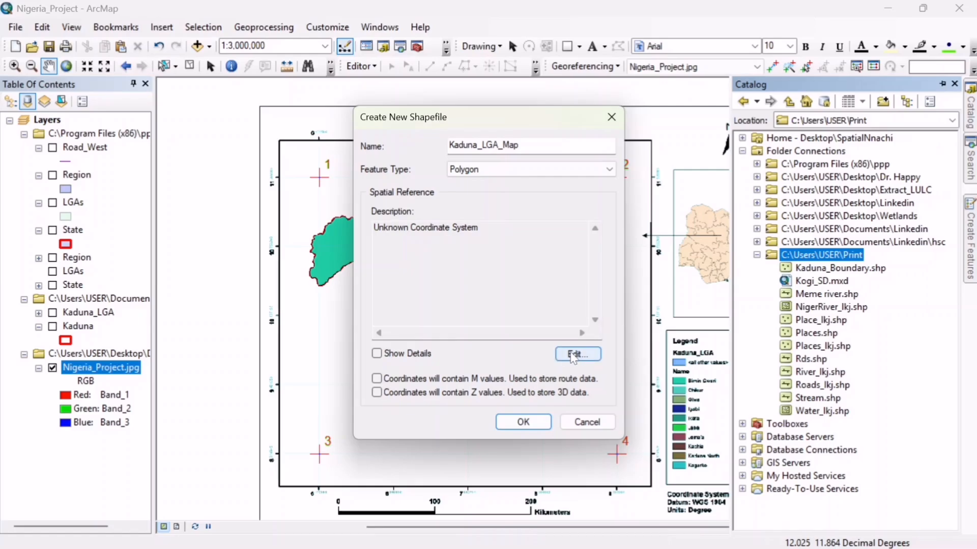
- Assign the WGS 1984 geographic coordinate system from the World group to the shapefile and create it
click(578, 354)
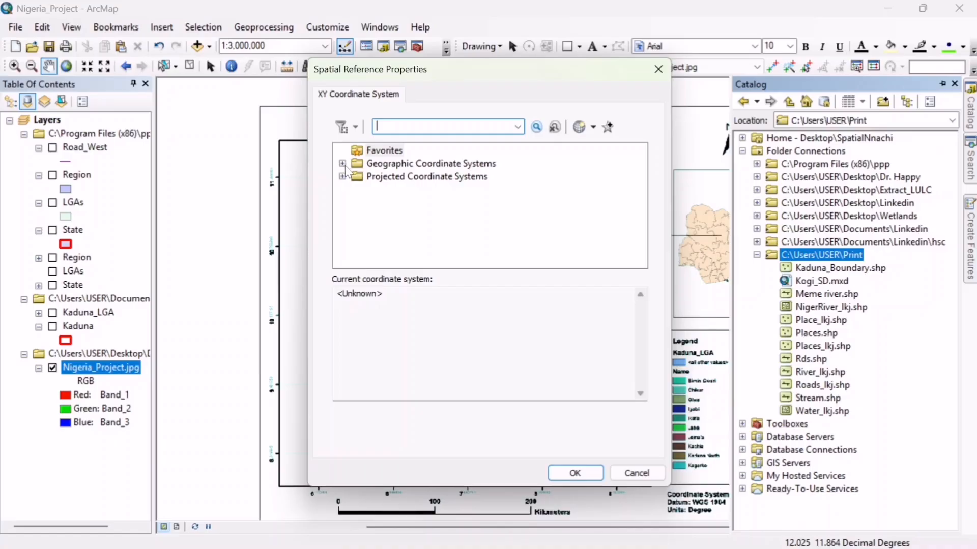
click(342, 164)
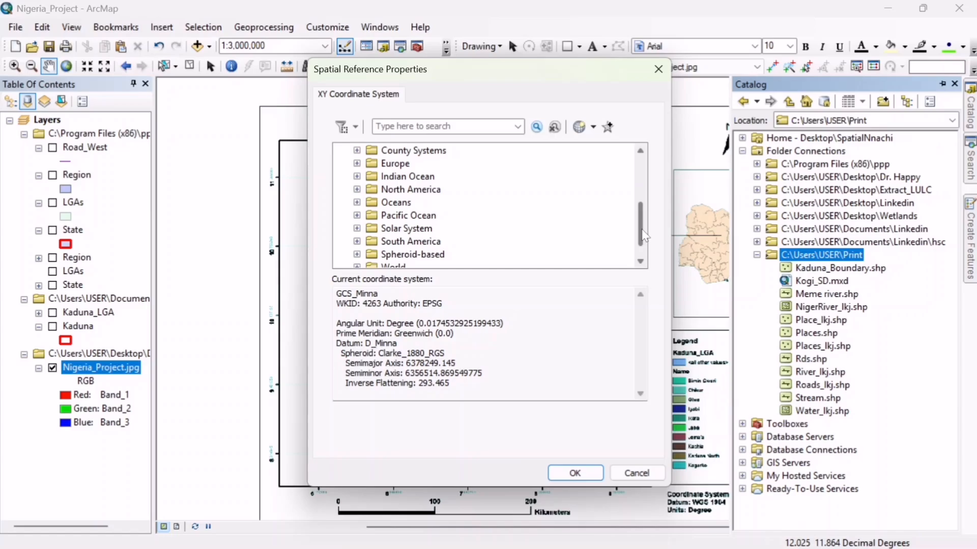
mouse_move(642, 235)
mouse_down()
mouse_move(640, 218)
mouse_move(642, 251)
mouse_up()
double_click(374, 255)
click(416, 163)
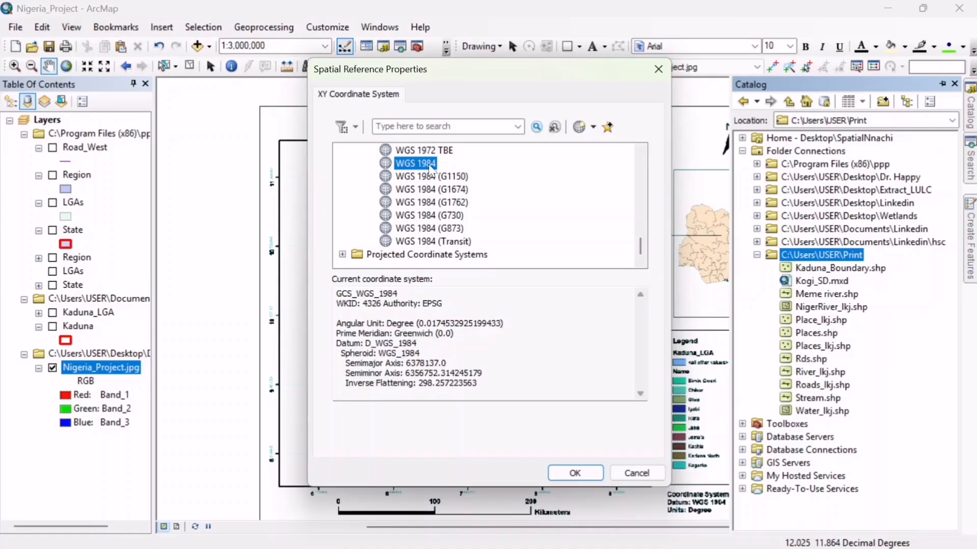
click(575, 473)
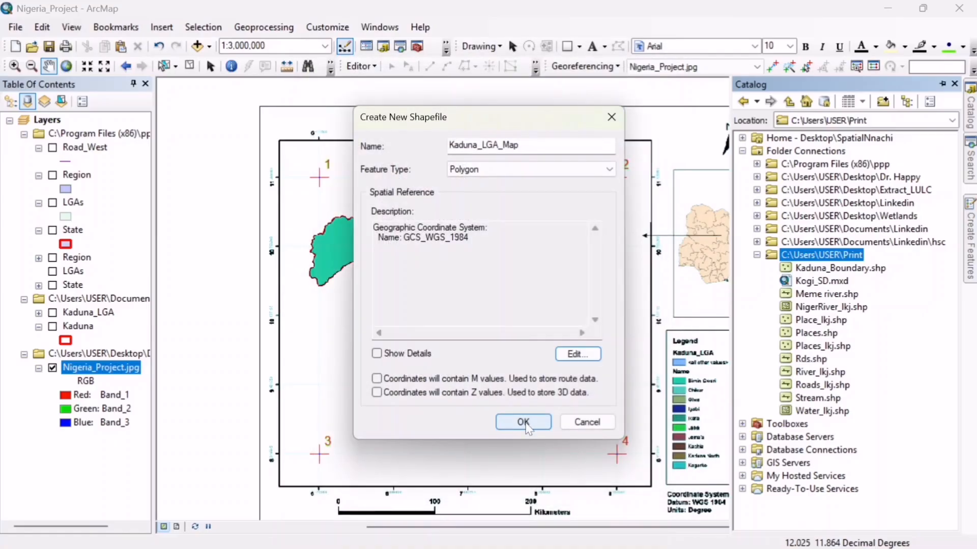
click(524, 423)
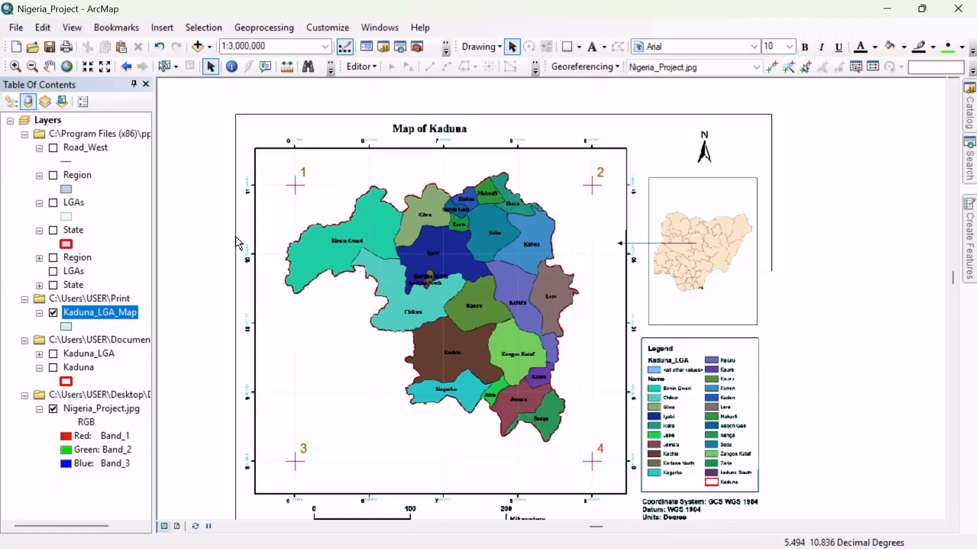
- Start an edit session on the Kaduna_LGA_Map layer
click(15, 68)
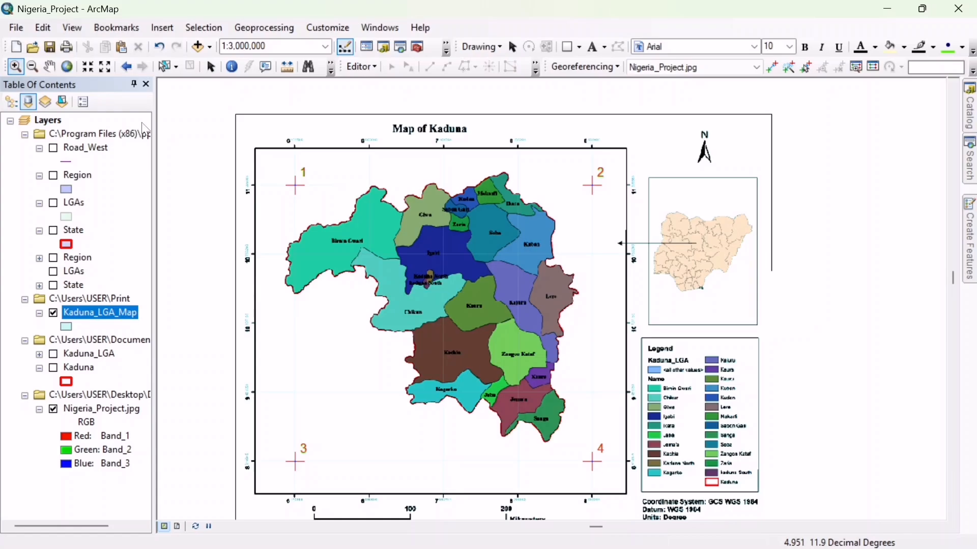
drag(481, 253, 569, 373)
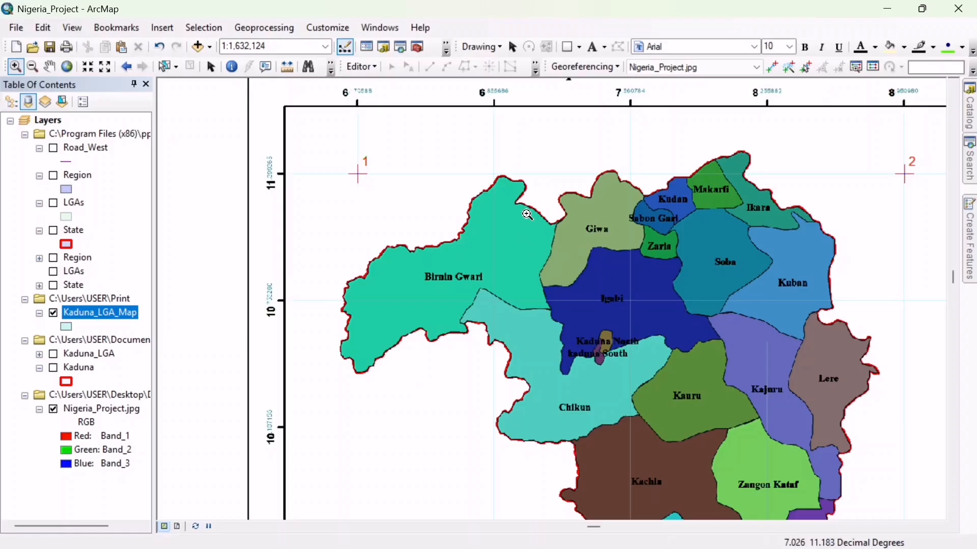
click(370, 68)
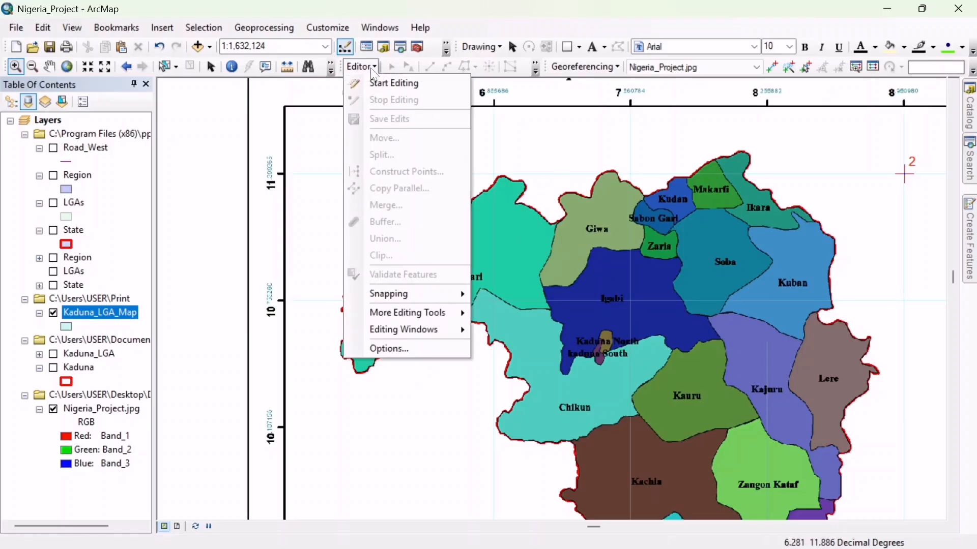
click(376, 87)
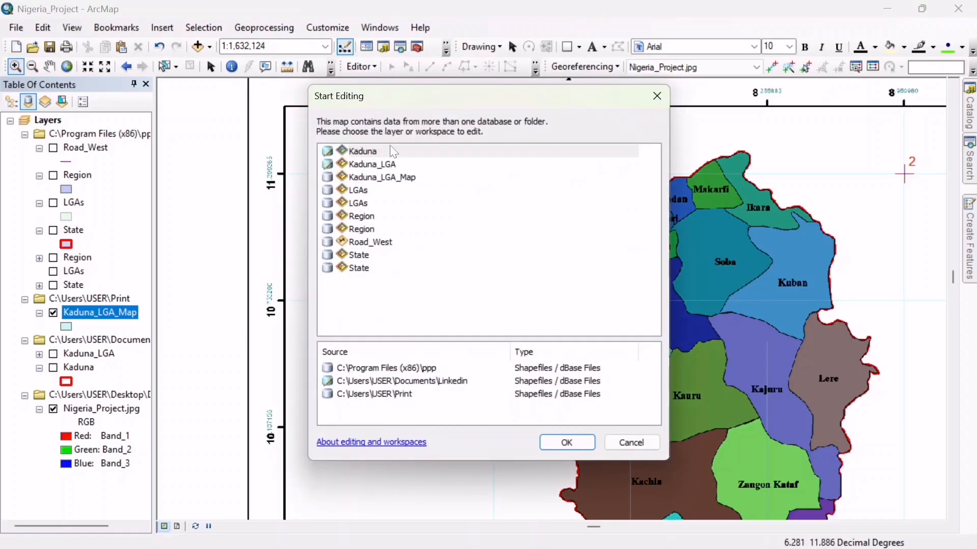
click(408, 178)
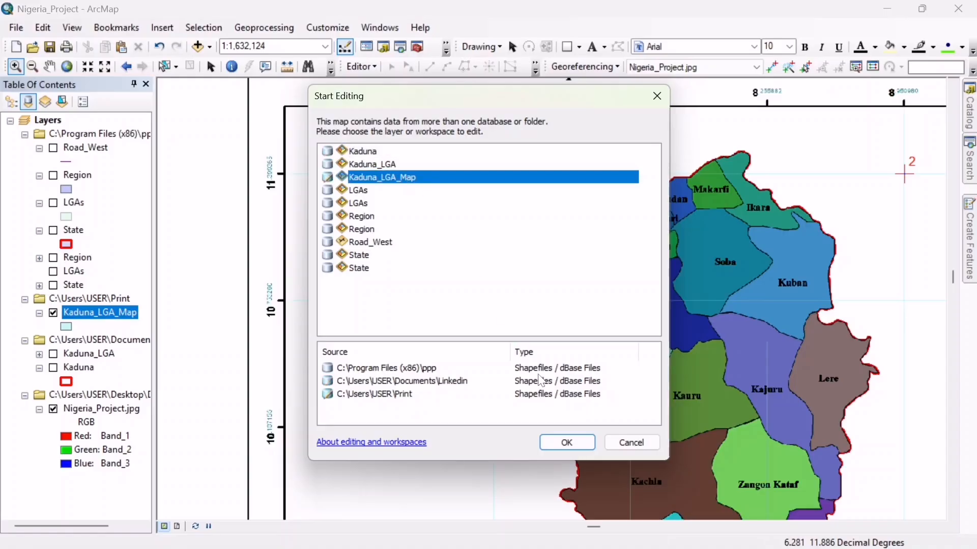
click(557, 443)
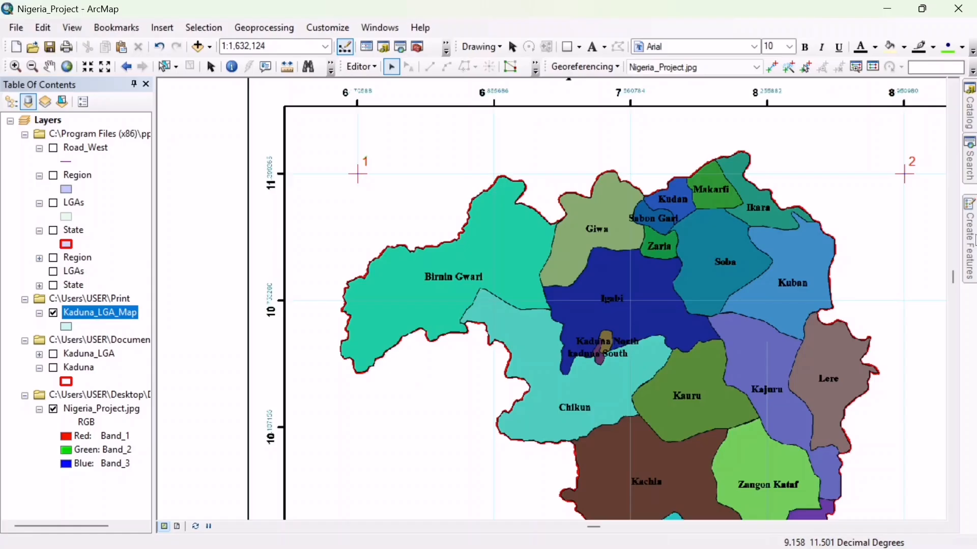
- Begin a Kaduna_LGA_Map polygon on Birnin Gwari's northwestern edge and trace its outer boundary northeastward with closely spaced vertices
mouse_move(975, 239)
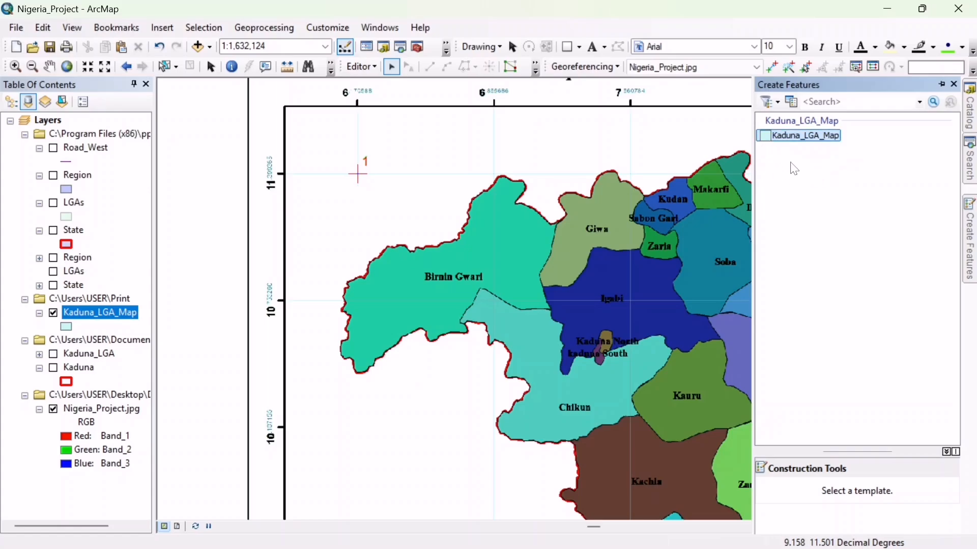
click(787, 136)
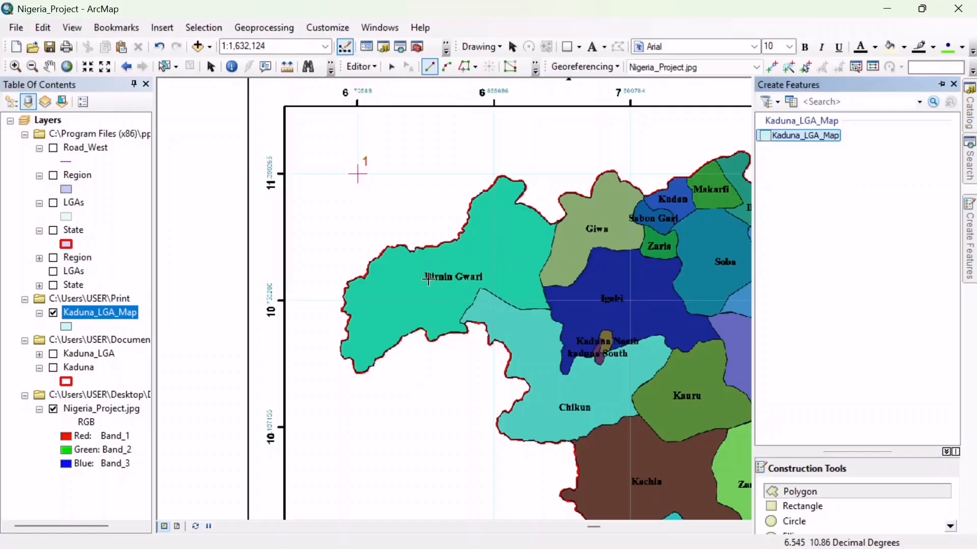
click(352, 280)
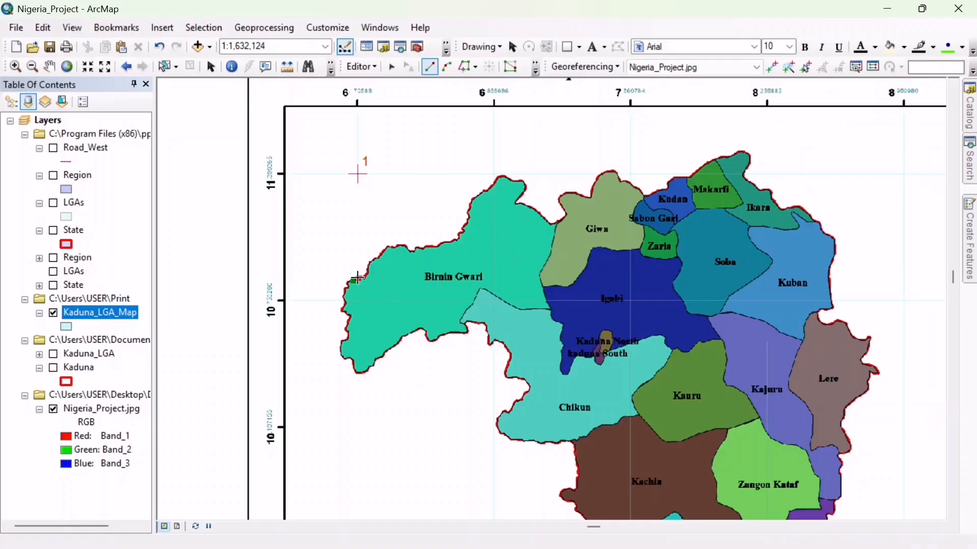
click(369, 275)
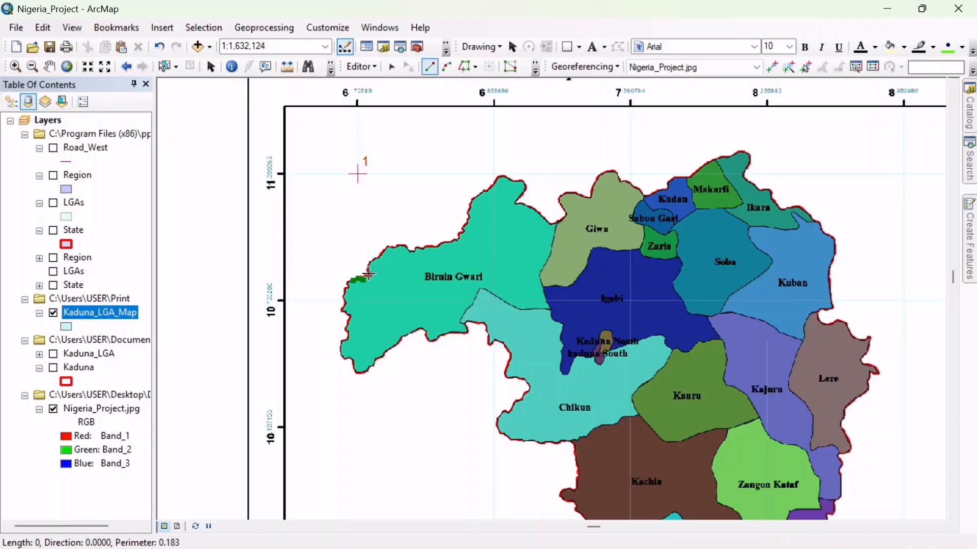
click(372, 269)
click(375, 262)
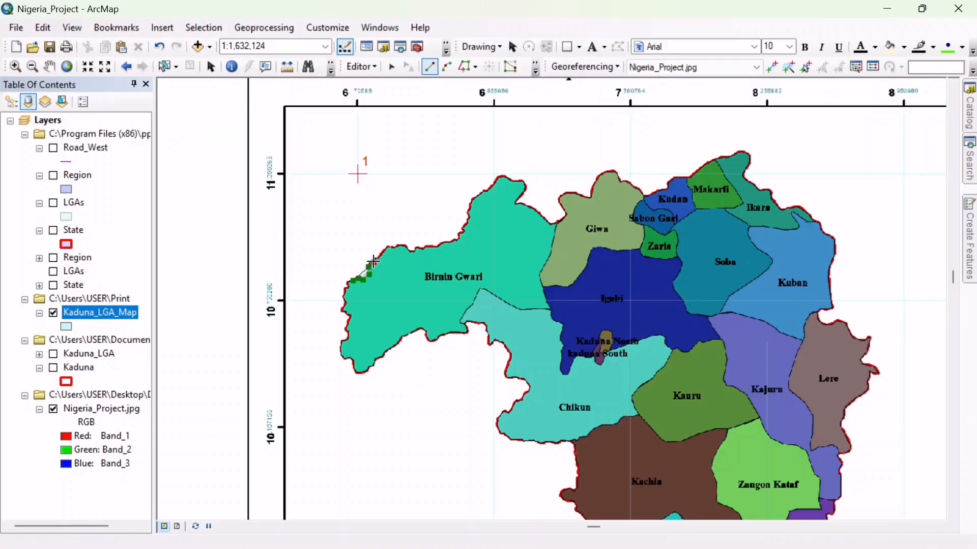
click(381, 255)
click(387, 248)
click(391, 247)
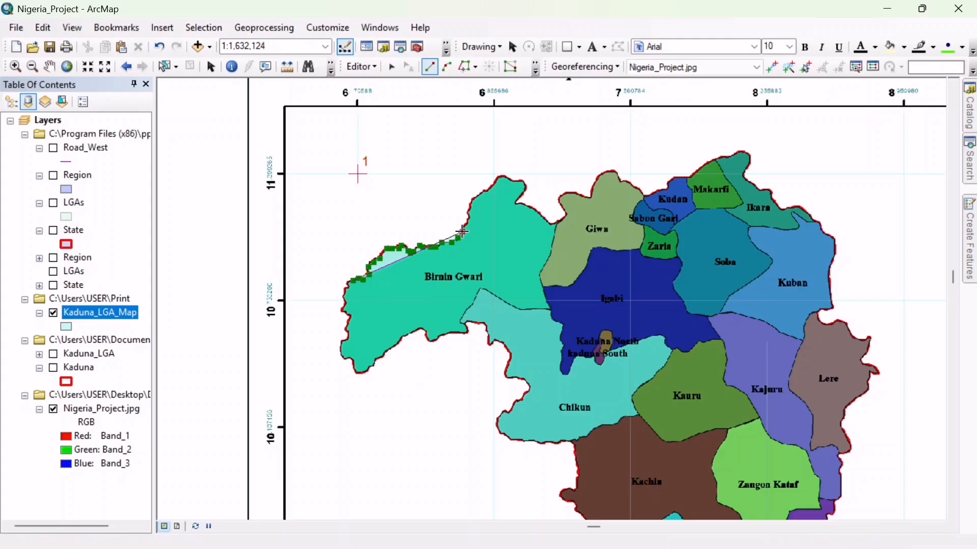
- Continue the polygon sketch along Birnin Gwari's outer boundary up to its northern tip
click(464, 226)
click(470, 218)
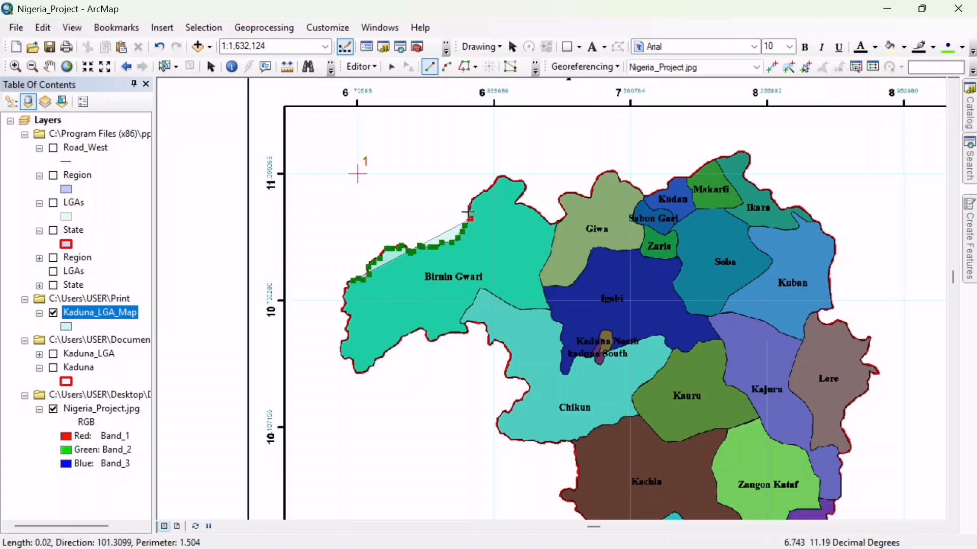
click(468, 209)
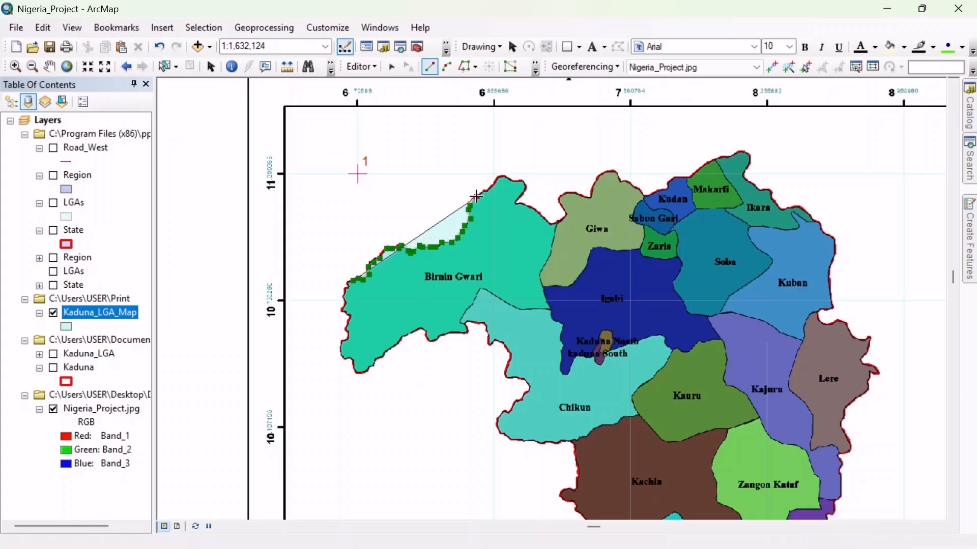
click(478, 197)
click(486, 194)
click(493, 184)
click(500, 178)
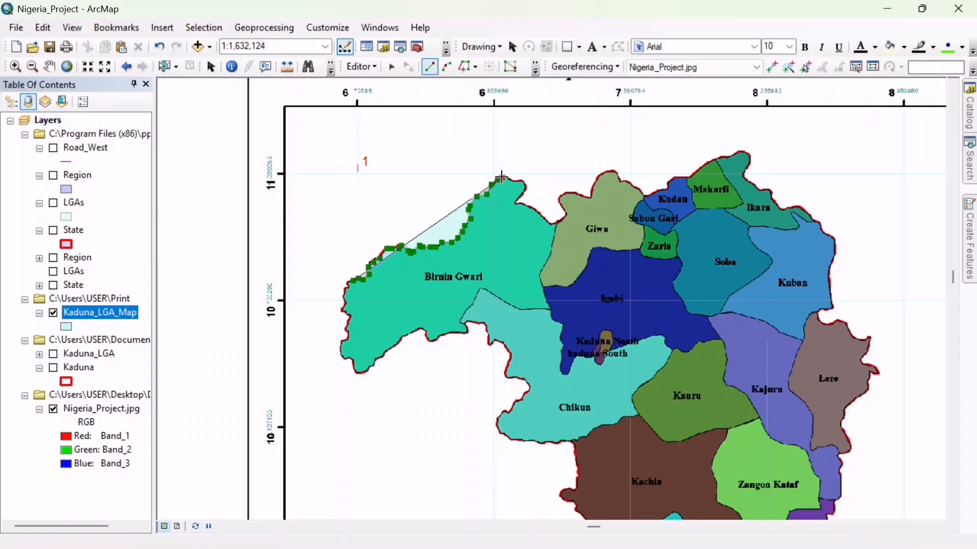
- Resume the Kaduna_LGA_Map polygon sketch at closer zoom and trace around Birnin Gwari's northern tip into the notch on its east side
click(15, 67)
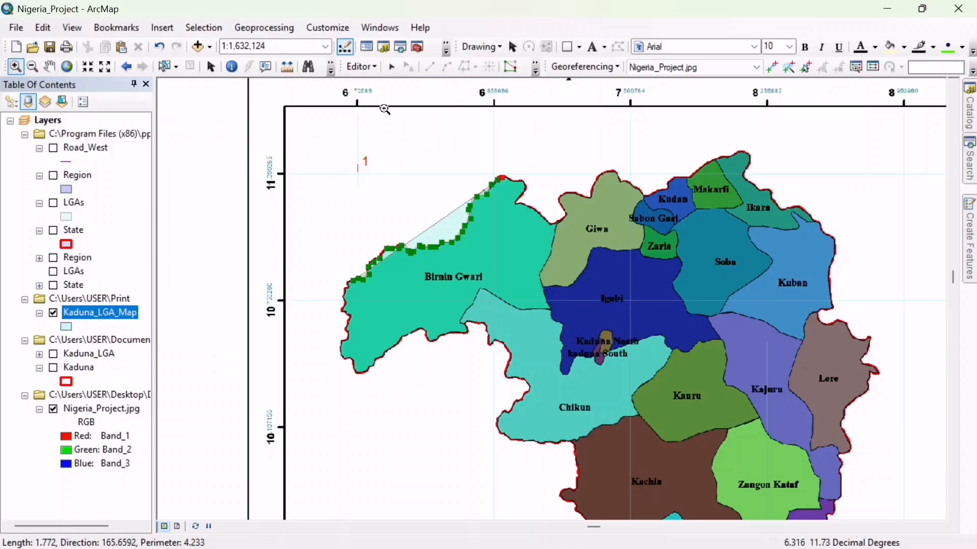
drag(267, 151, 686, 369)
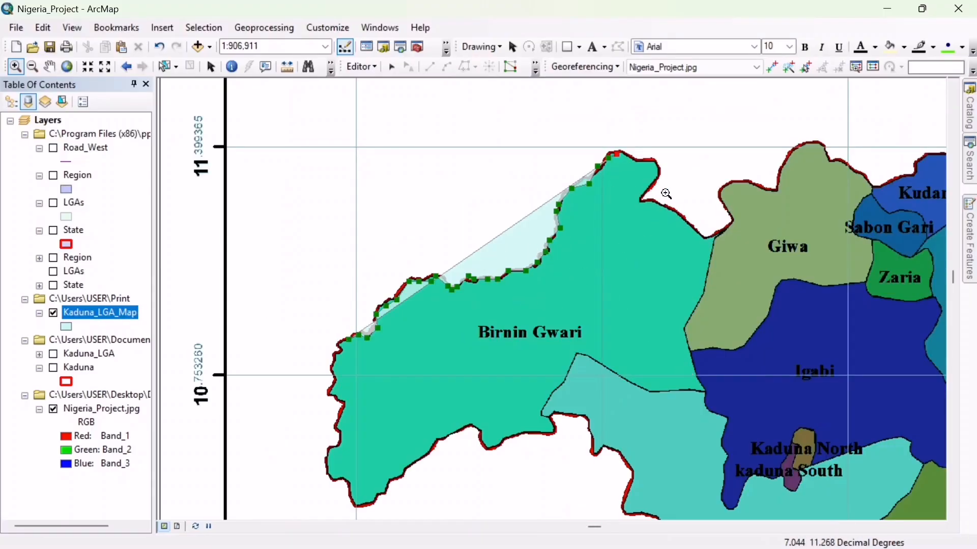
click(969, 239)
click(794, 135)
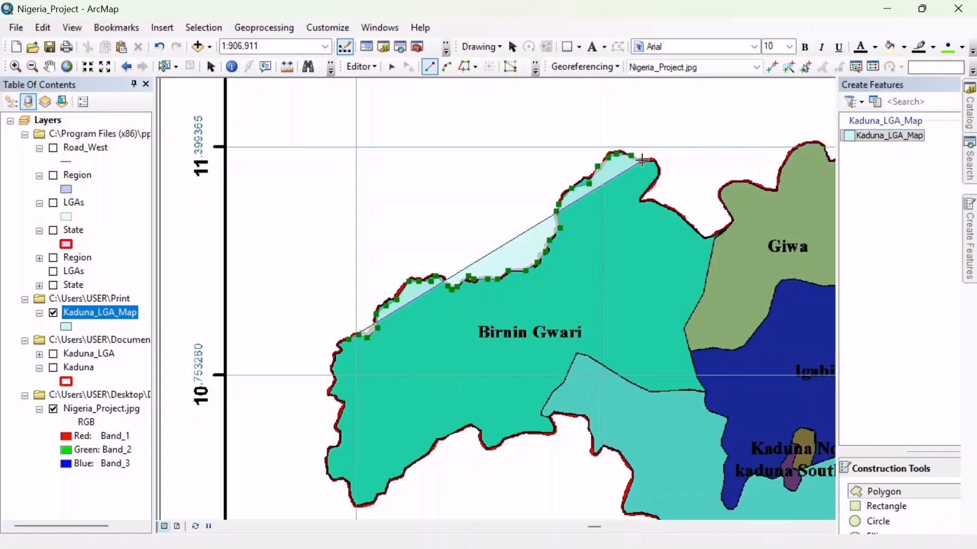
click(654, 160)
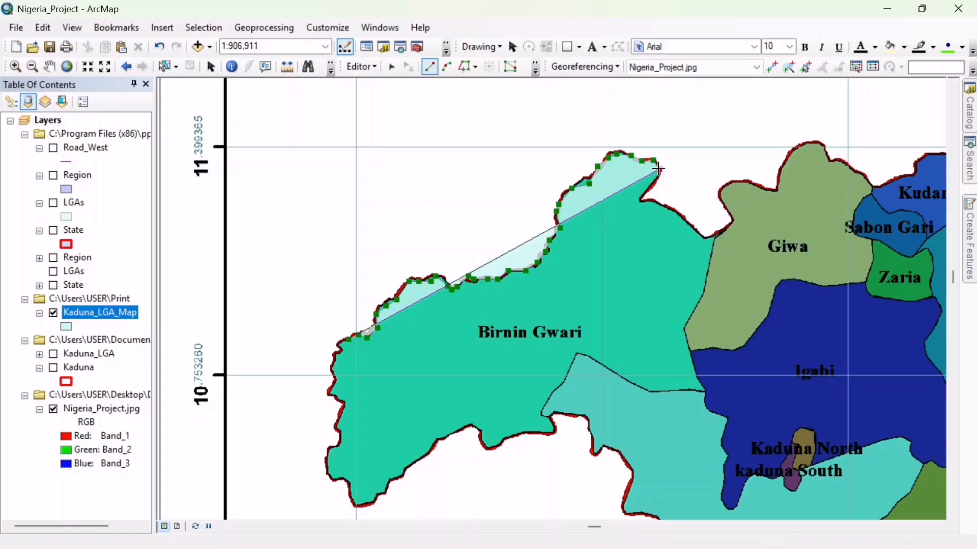
click(659, 169)
click(657, 181)
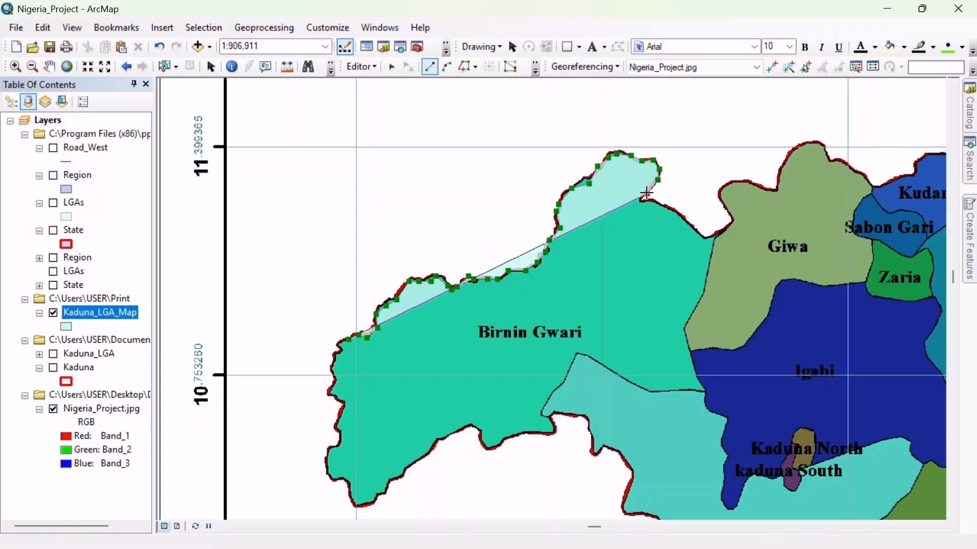
click(647, 193)
click(640, 201)
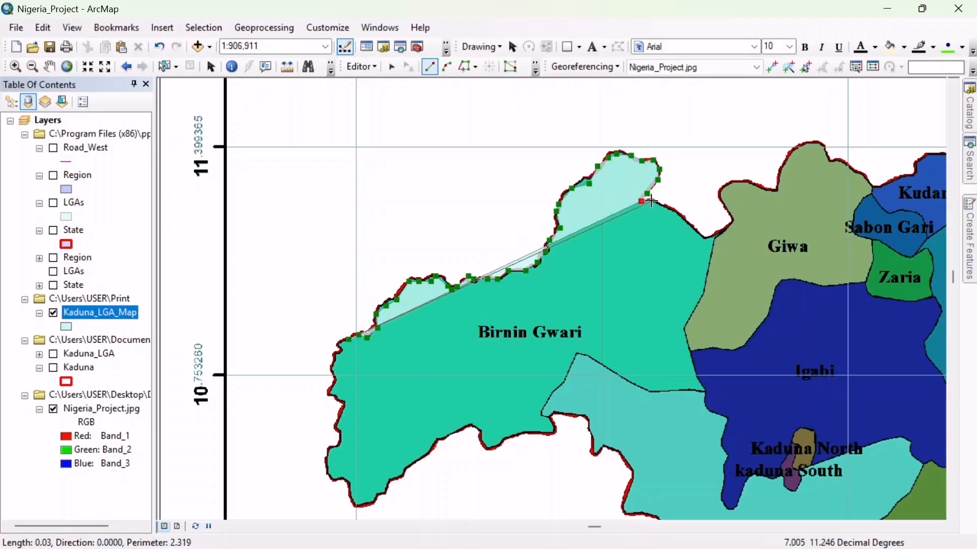
- Continue the Kaduna_LGA_Map polygon southeast along Birnin Gwari's outer boundary to the outer edge where it meets Giwa
click(652, 201)
click(666, 207)
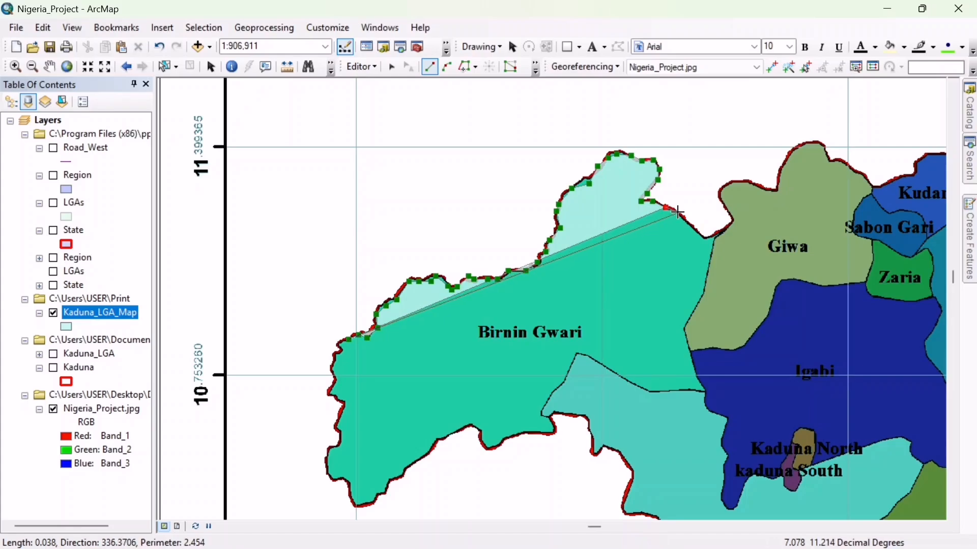
click(678, 212)
click(691, 224)
click(702, 234)
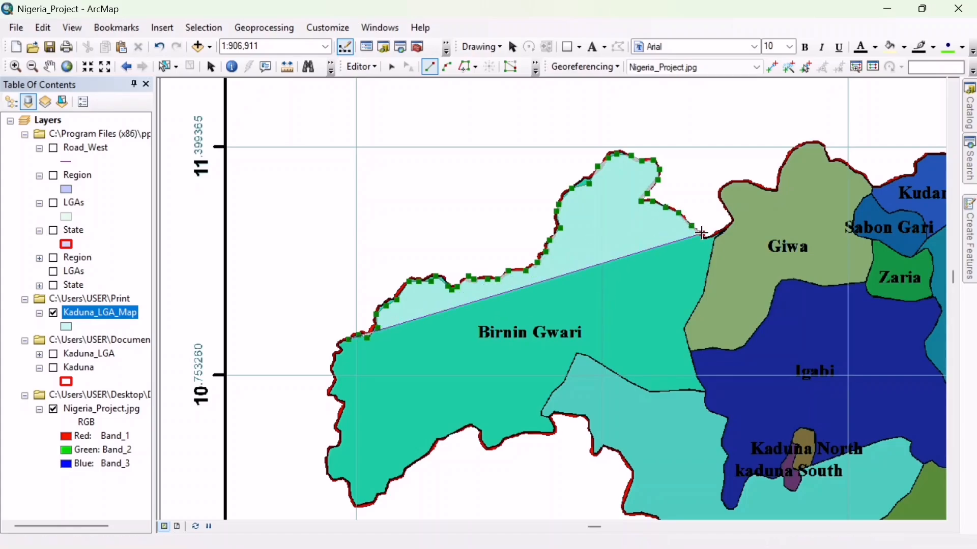
double_click(707, 239)
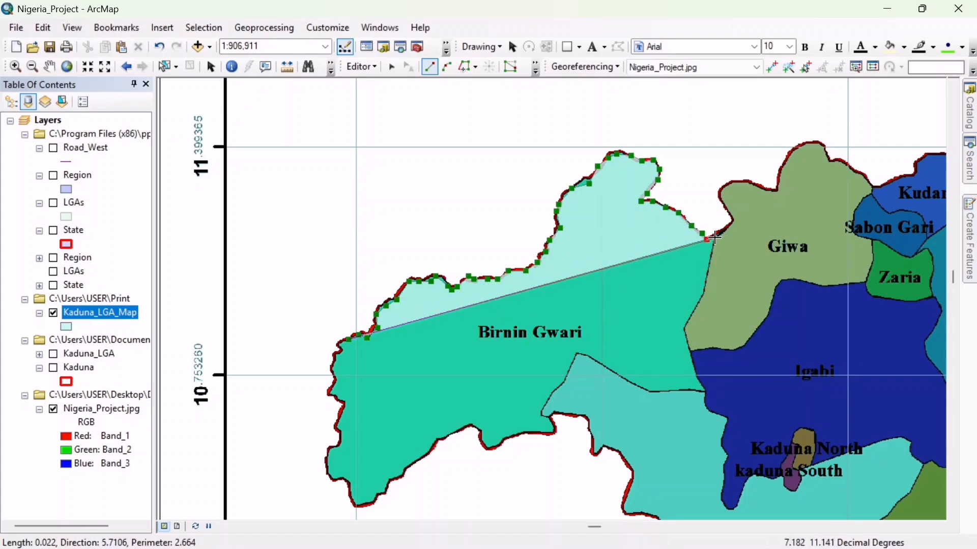
double_click(717, 234)
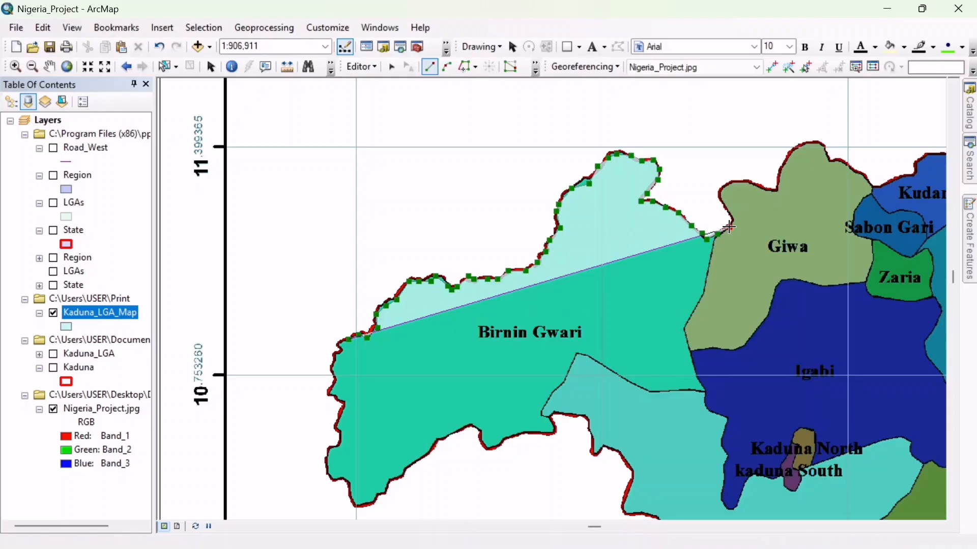
click(729, 227)
- Trace the polygon south along Birnin Gwari's shared borders with Giwa and Igabi to Birnin Gwari's southeastern corner
click(719, 239)
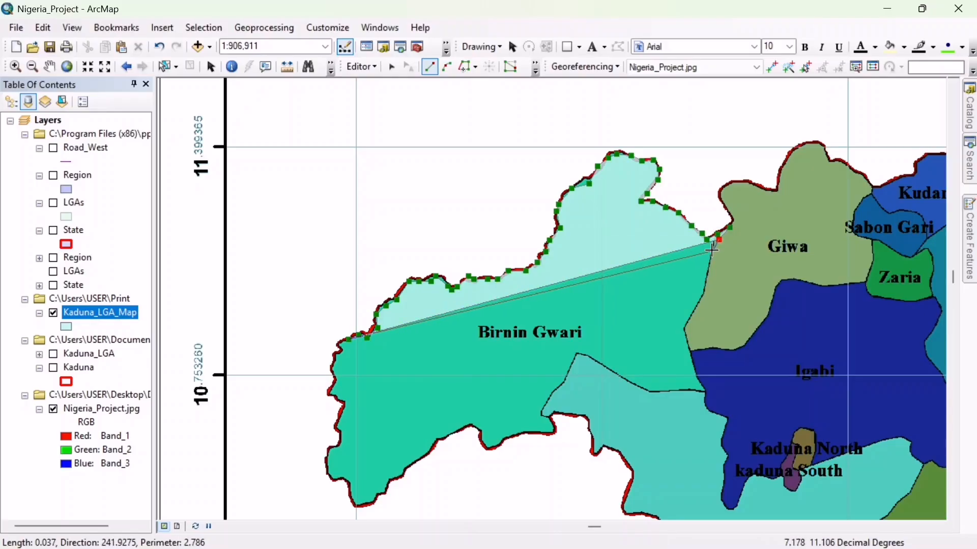
click(713, 250)
click(711, 263)
double_click(708, 272)
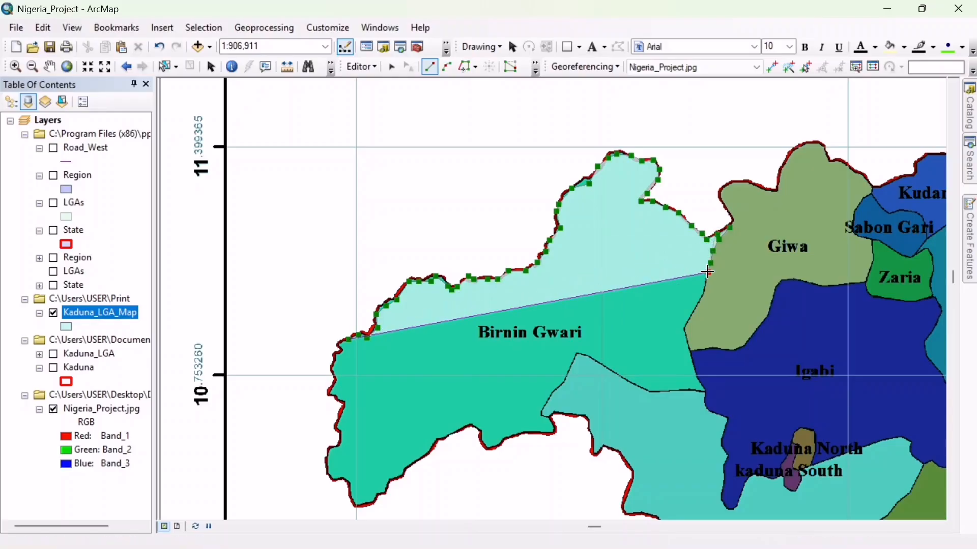
click(706, 283)
click(704, 293)
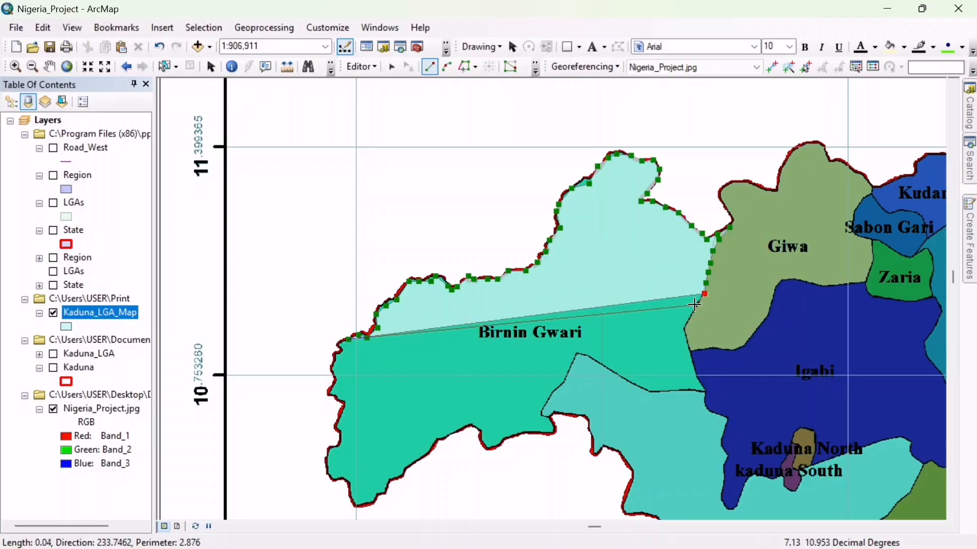
click(690, 319)
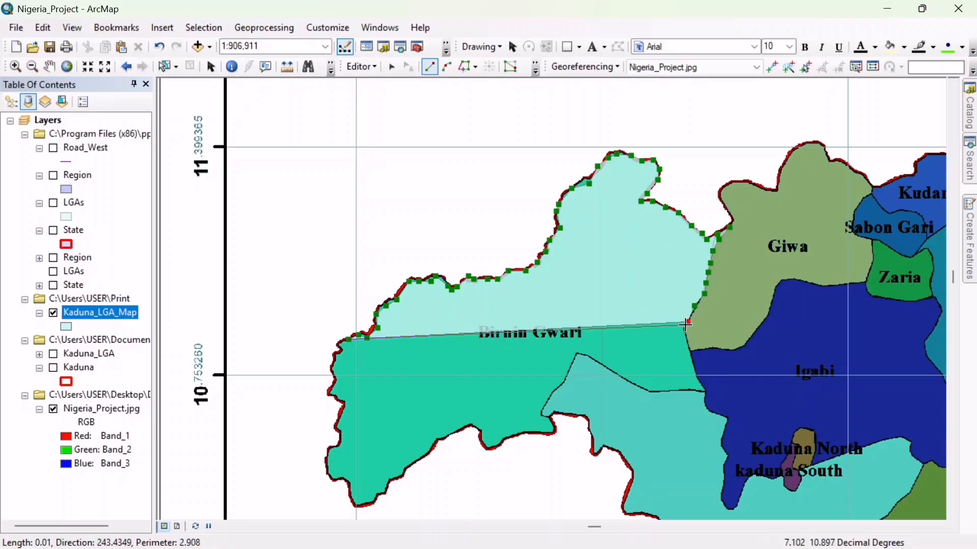
click(689, 344)
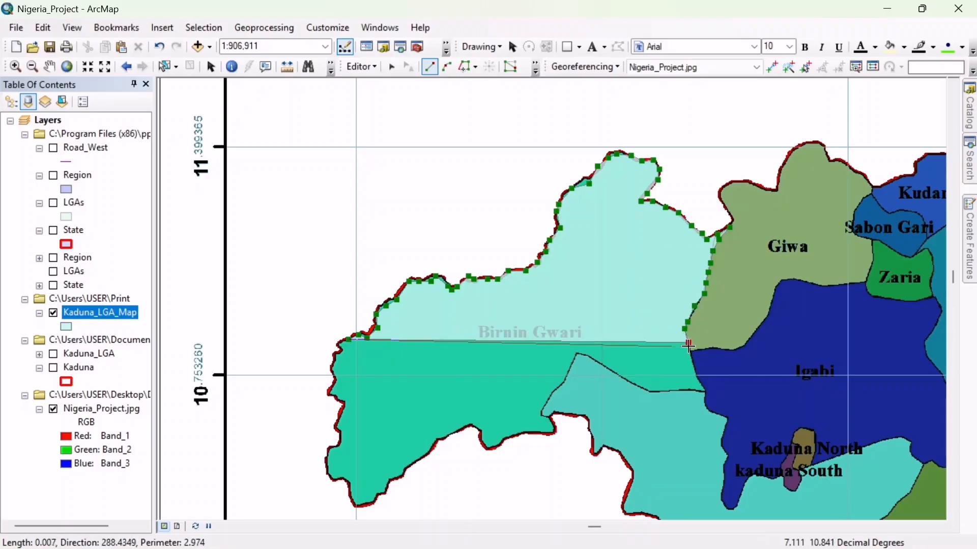
click(696, 374)
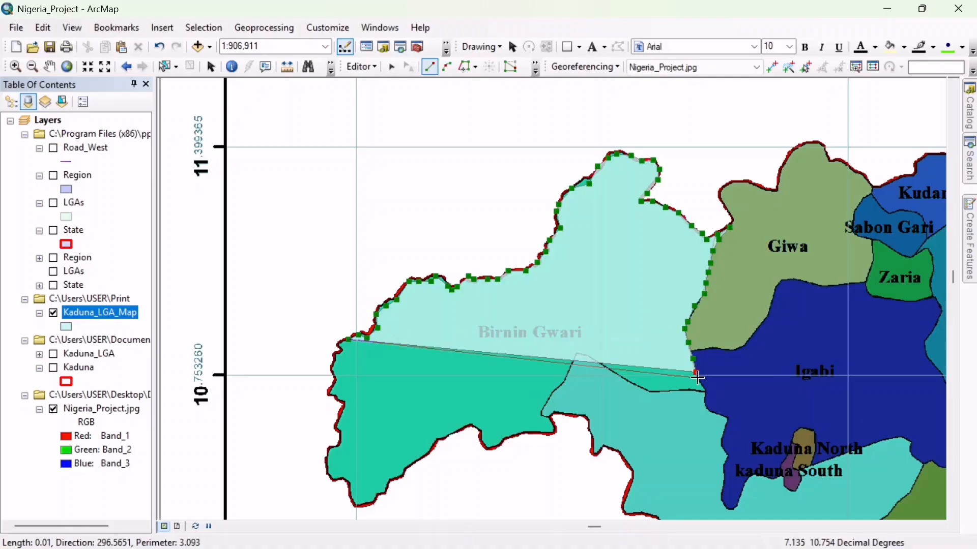
click(702, 390)
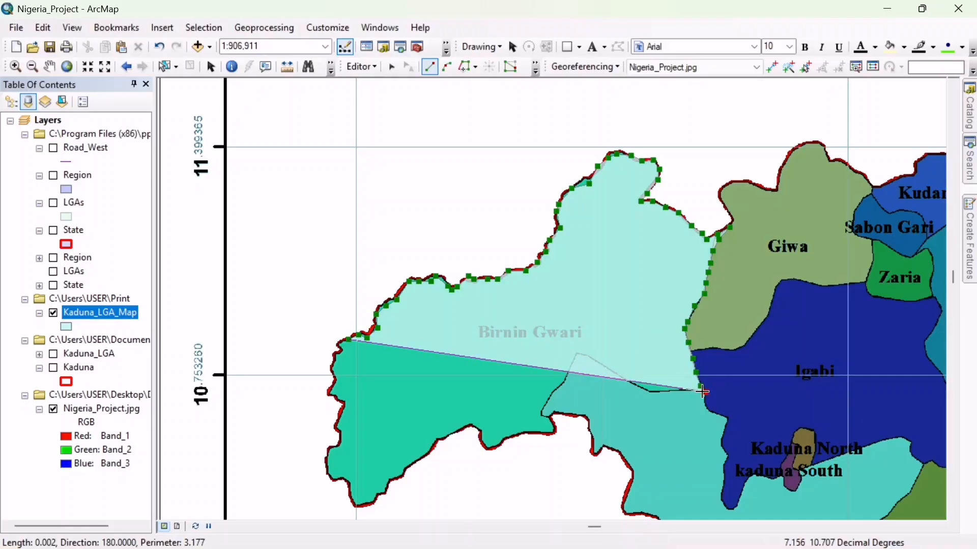
- Trace the polygon west and northwest along Birnin Gwari's border with the unlabeled turquoise area, up to that area's northern peak
double_click(696, 392)
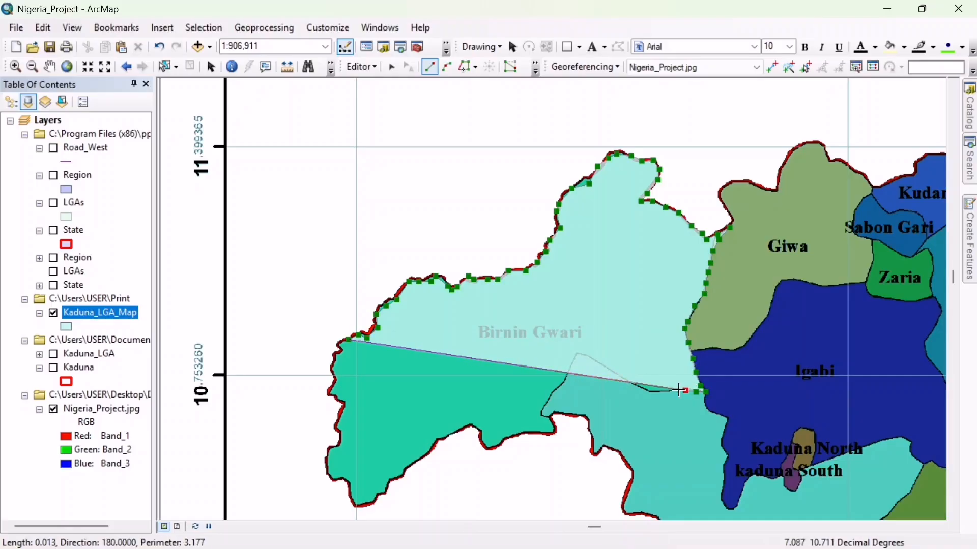
click(672, 391)
click(664, 393)
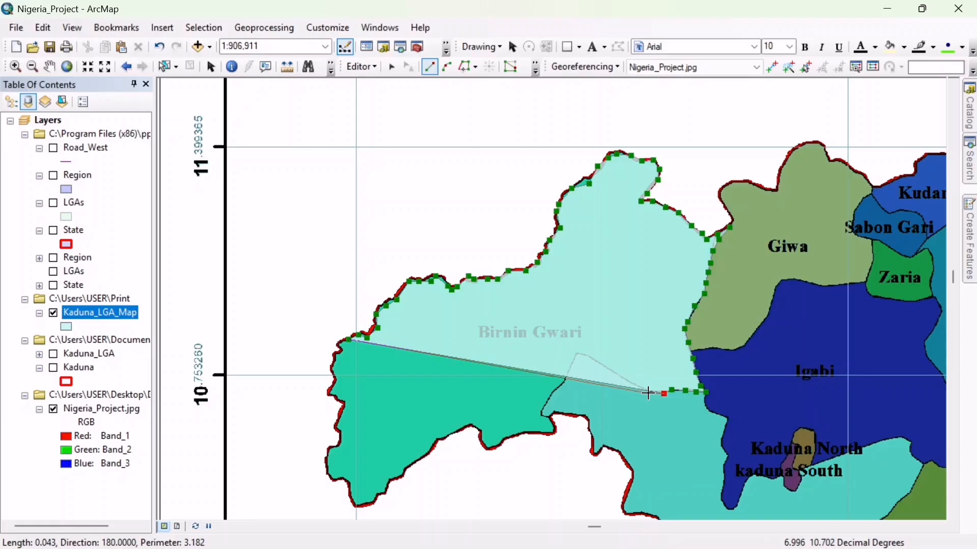
click(647, 392)
click(626, 380)
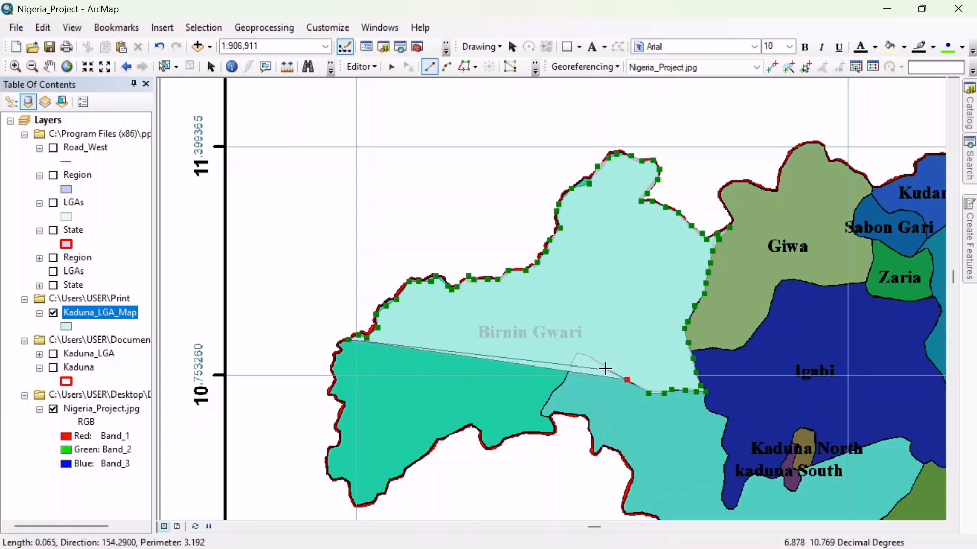
click(604, 366)
click(585, 356)
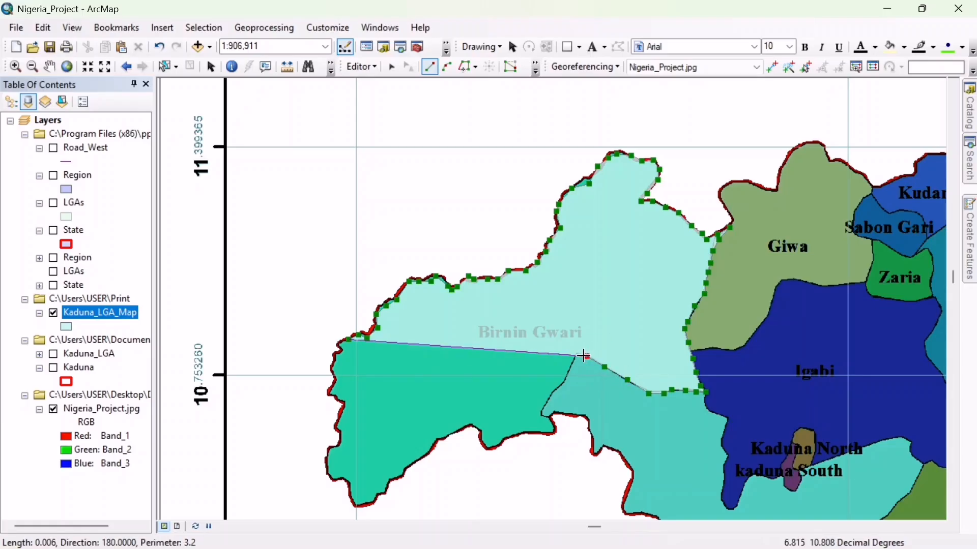
click(579, 355)
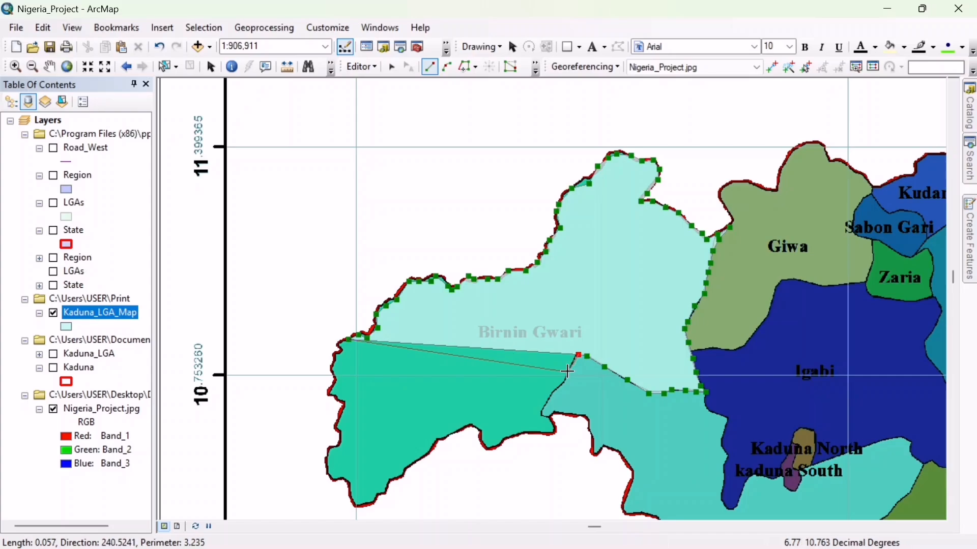
- Continue the sketch southwest from the turquoise area's peak down its western border and around the corner onto Birnin Gwari's southern outer boundary
click(567, 372)
click(558, 390)
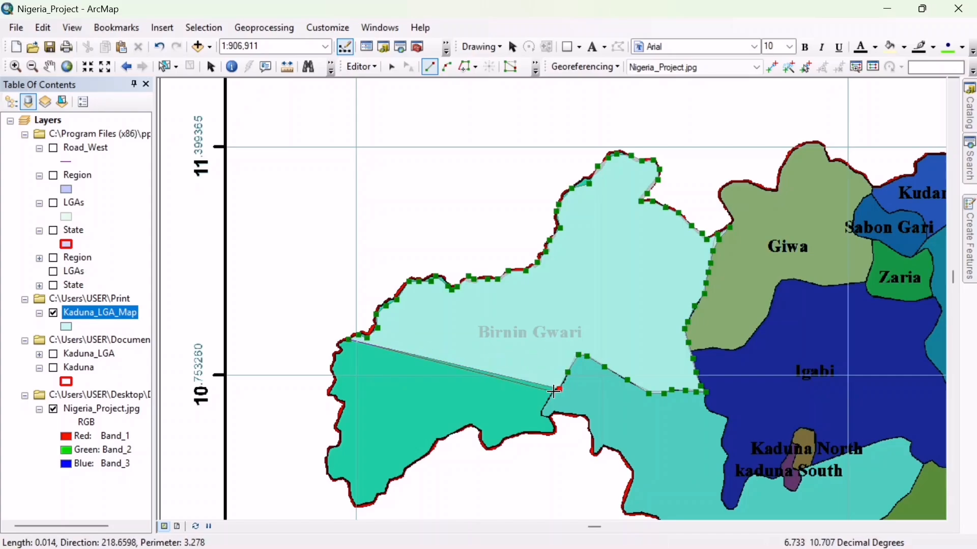
click(545, 395)
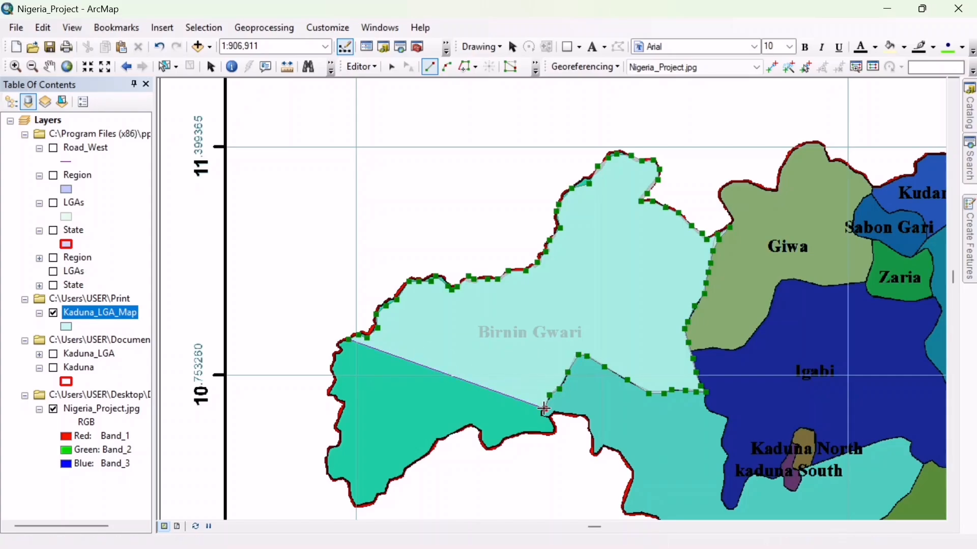
click(545, 409)
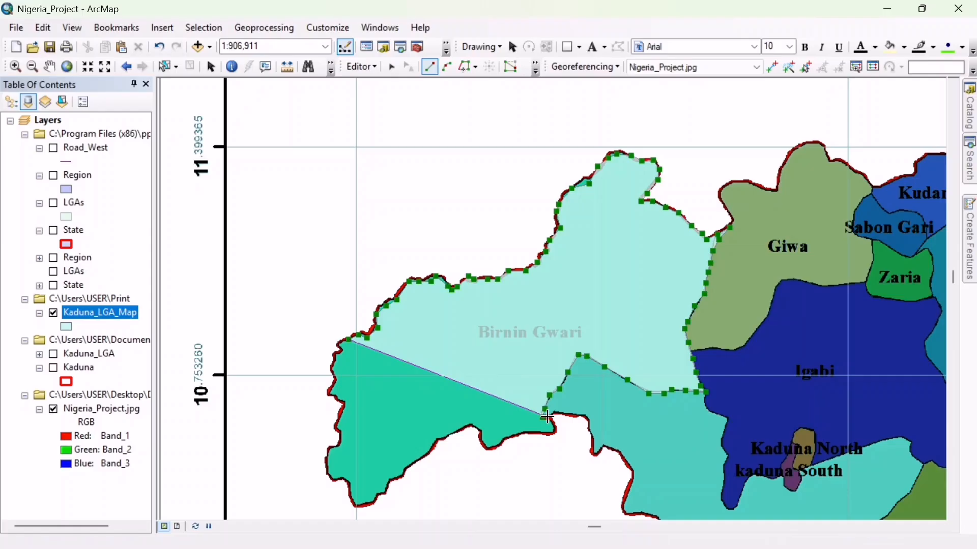
click(553, 421)
click(554, 431)
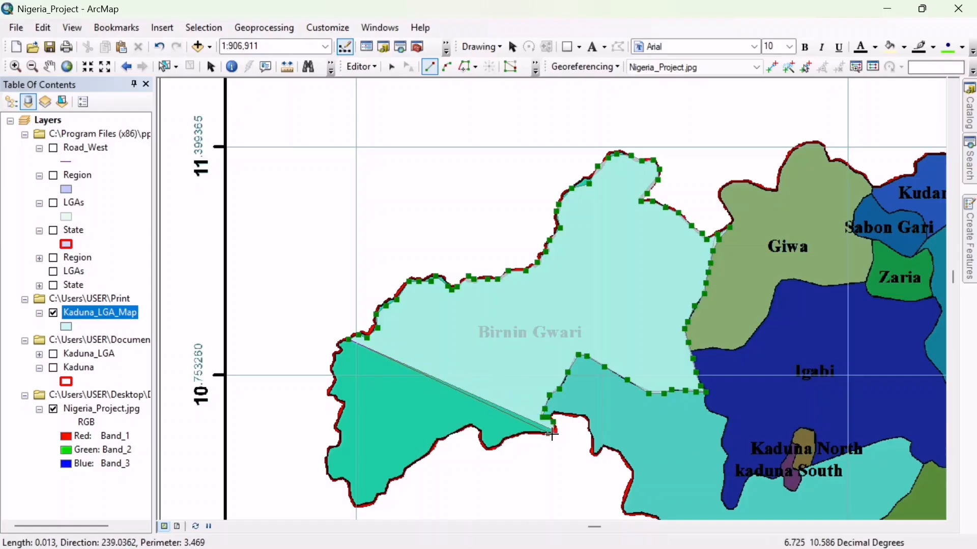
- Trace Birnin Gwari's southern outer boundary westward around the small downward bulge to the crest beyond it
click(536, 433)
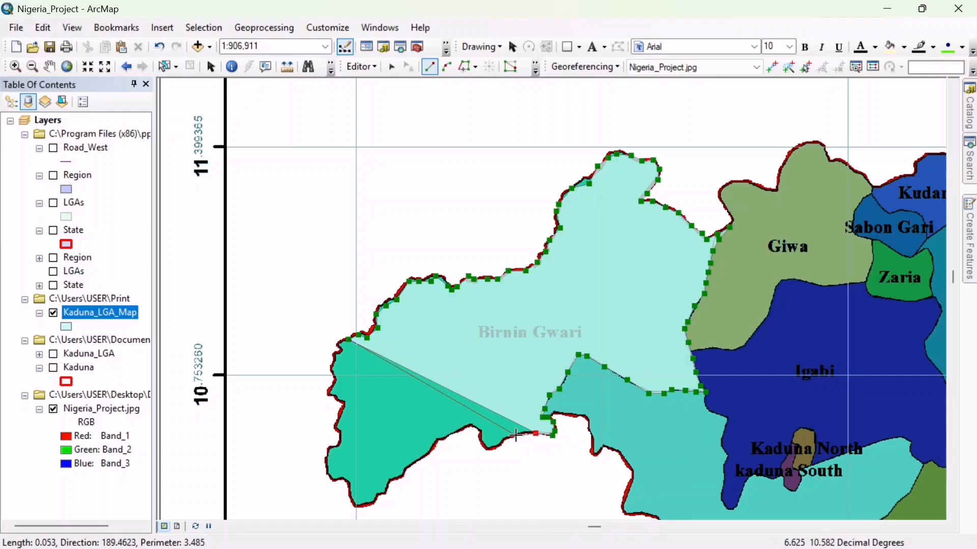
click(516, 436)
click(501, 441)
click(496, 449)
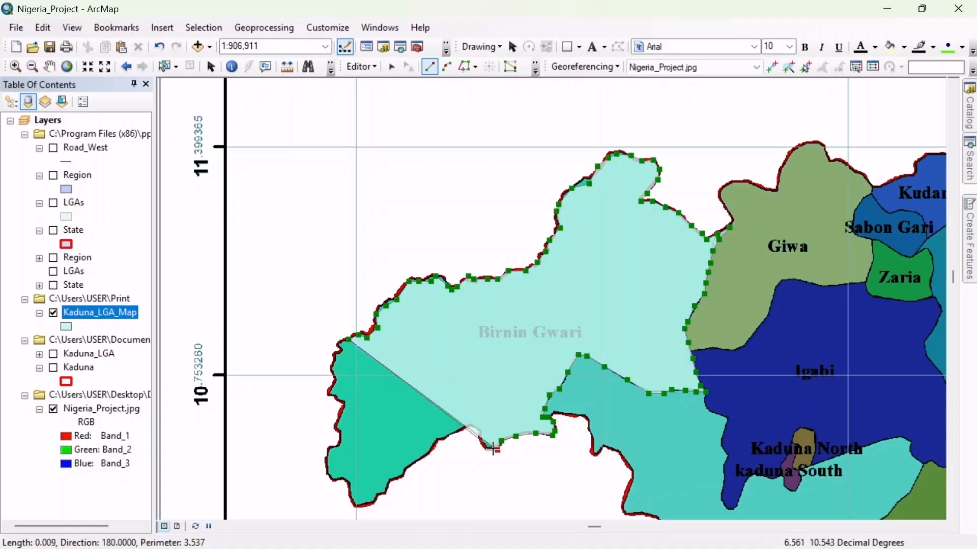
click(486, 450)
click(481, 438)
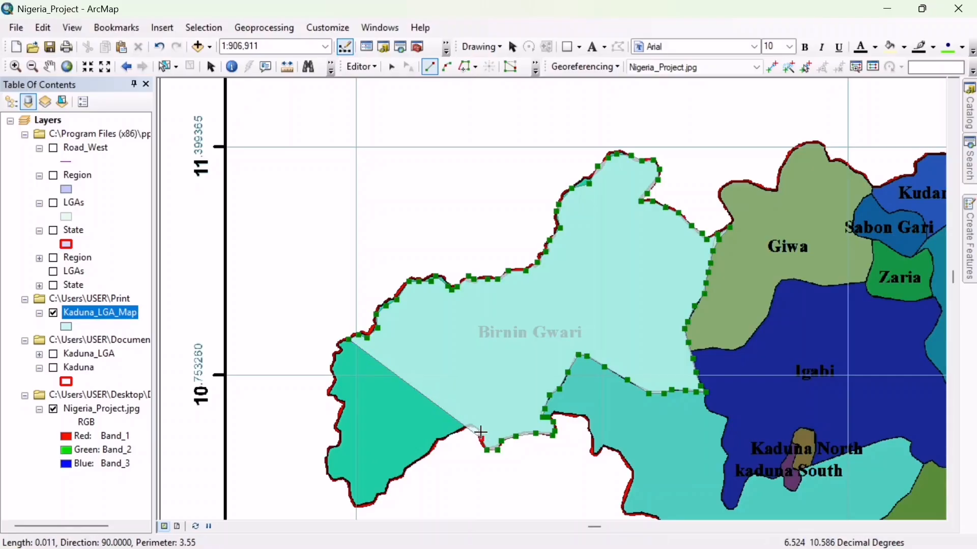
click(479, 431)
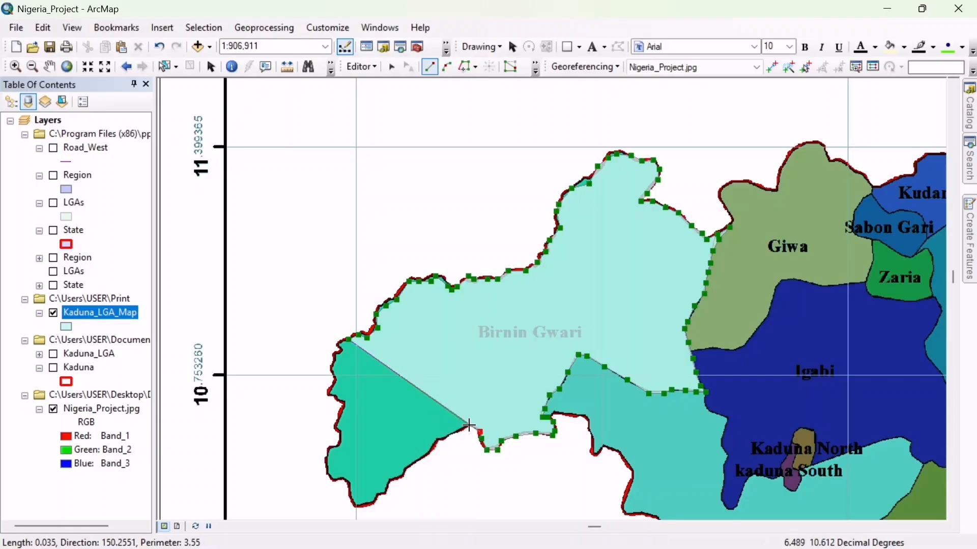
click(469, 426)
- Continue the polygon southwest along Birnin Gwari's southern outer boundary with closely spaced vertices to its southernmost tip
click(450, 436)
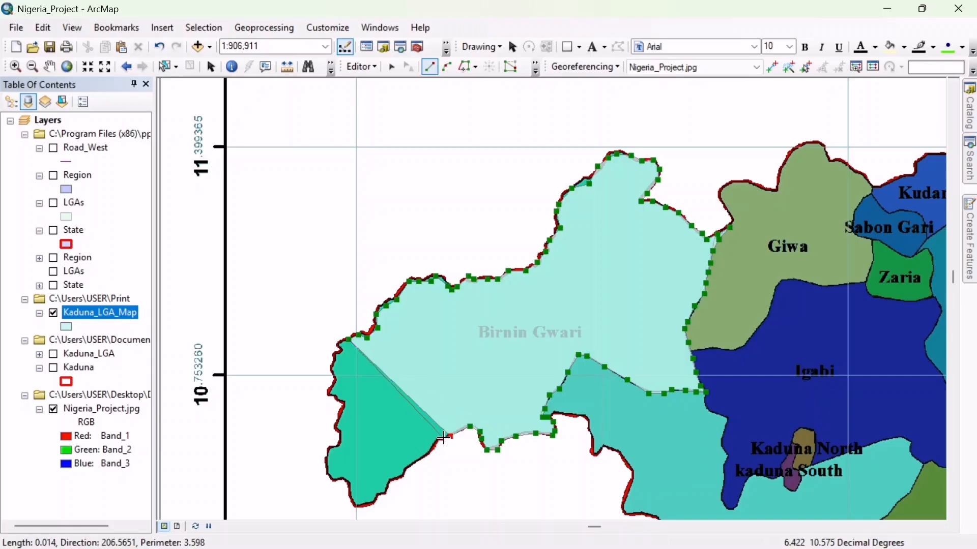
click(426, 455)
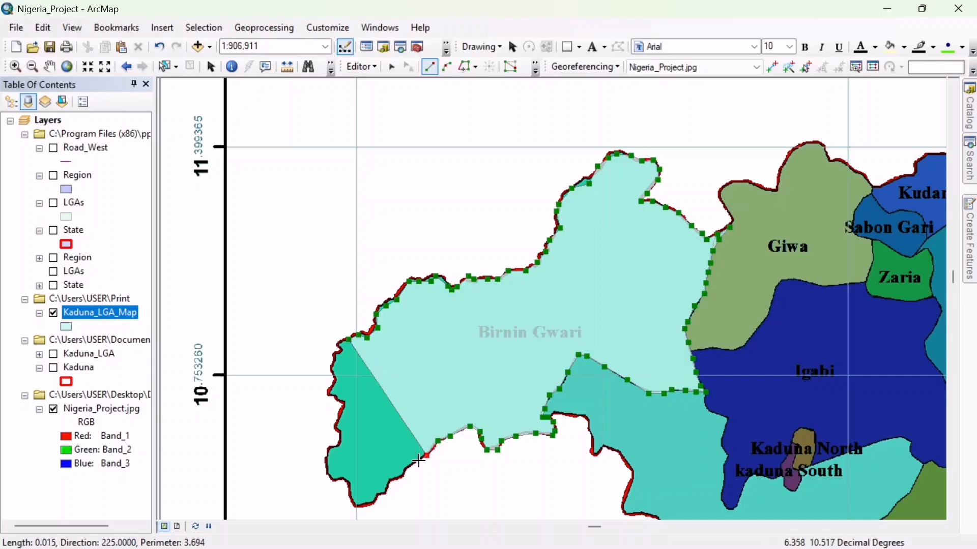
click(408, 466)
click(406, 475)
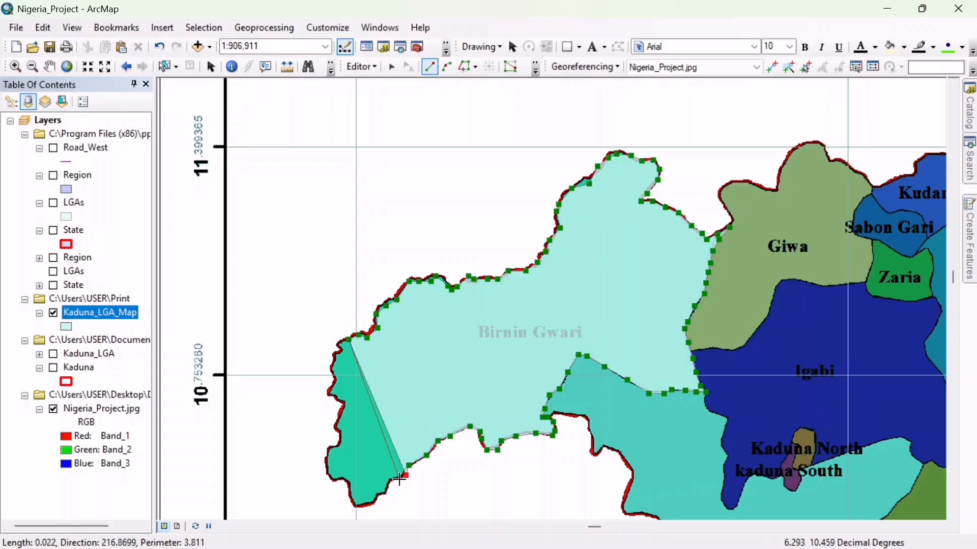
click(397, 480)
click(390, 480)
click(388, 489)
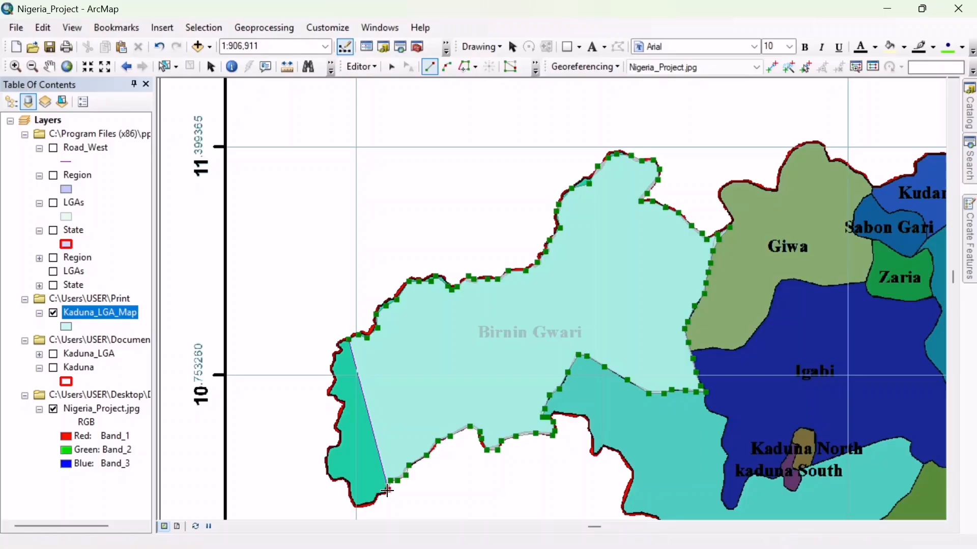
click(381, 495)
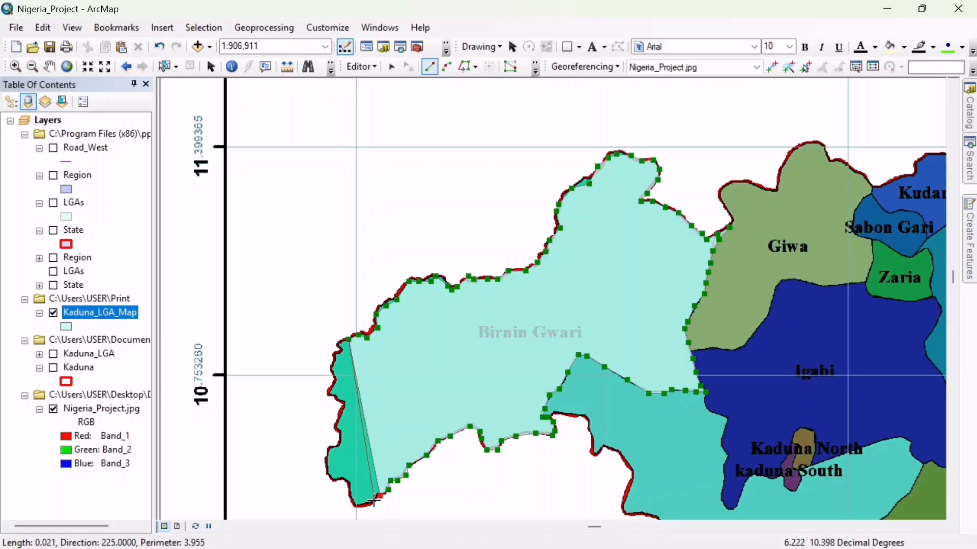
click(374, 501)
click(358, 506)
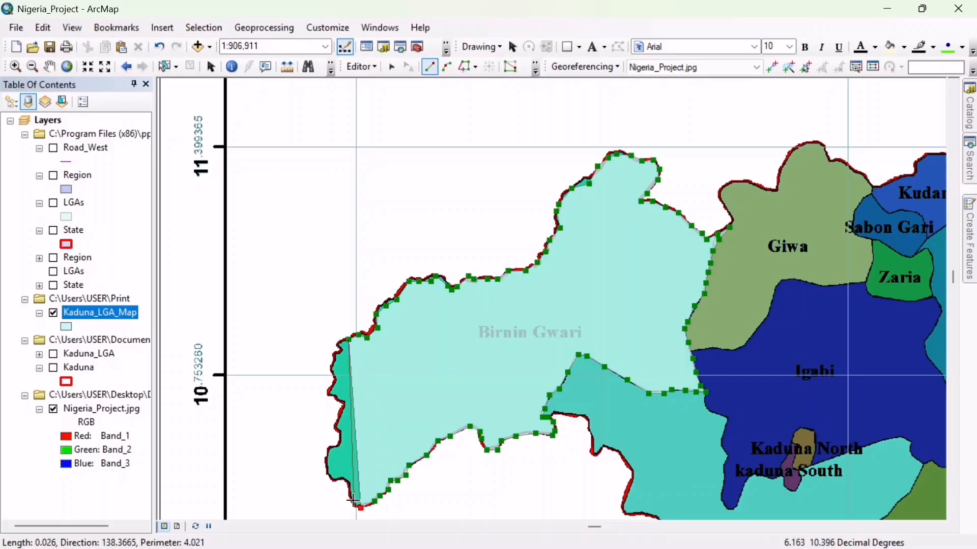
- Trace Birnin Gwari's western outer boundary north from the southernmost tip, around the southwestern bulge to the notch above it
click(349, 497)
click(347, 482)
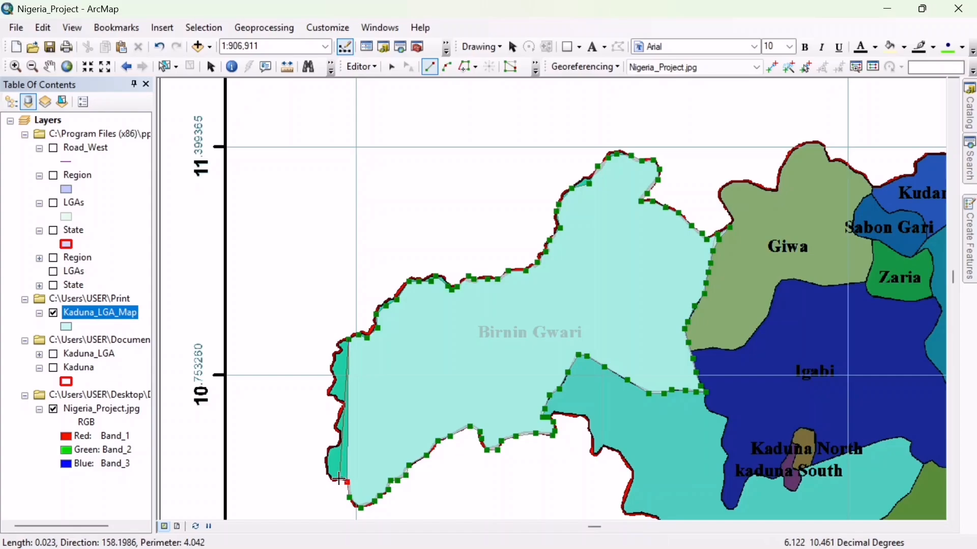
click(339, 479)
click(334, 483)
click(327, 470)
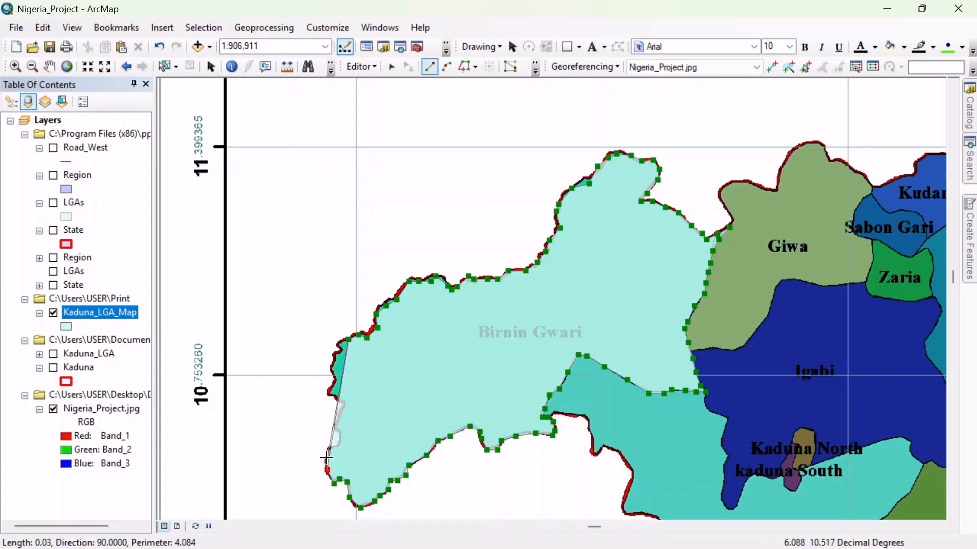
click(327, 452)
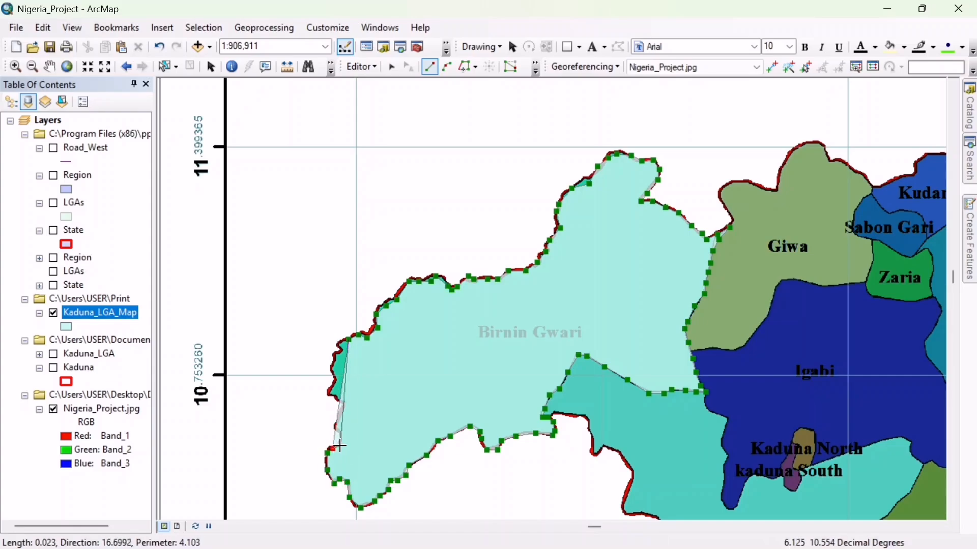
click(340, 443)
- Continue north along Birnin Gwari's remaining western boundary and finish the polygon near its northwestern corner
click(338, 432)
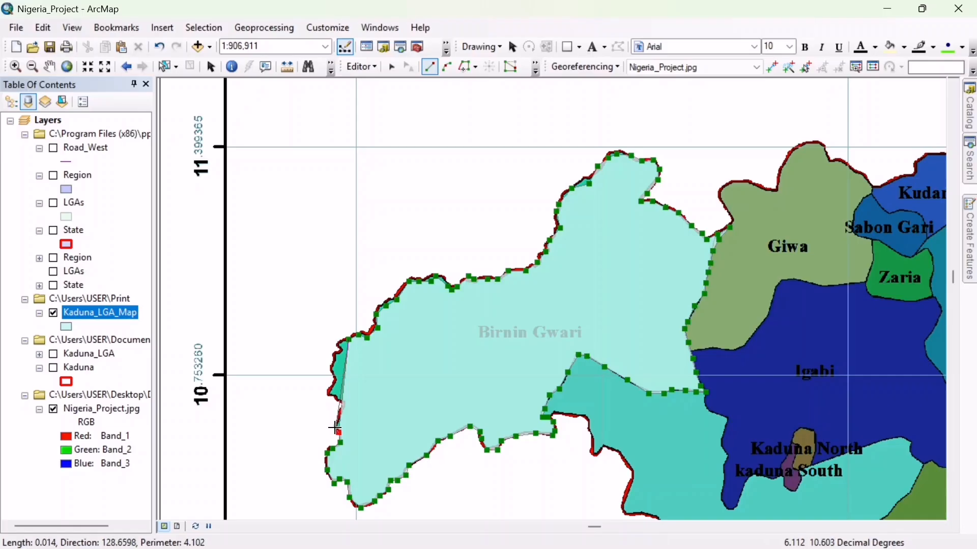
click(341, 419)
click(340, 403)
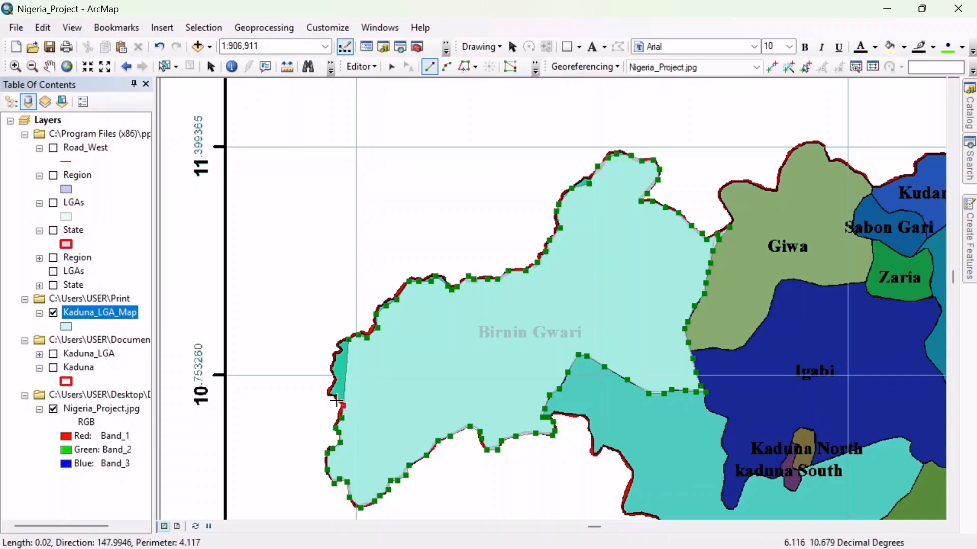
click(329, 398)
click(336, 383)
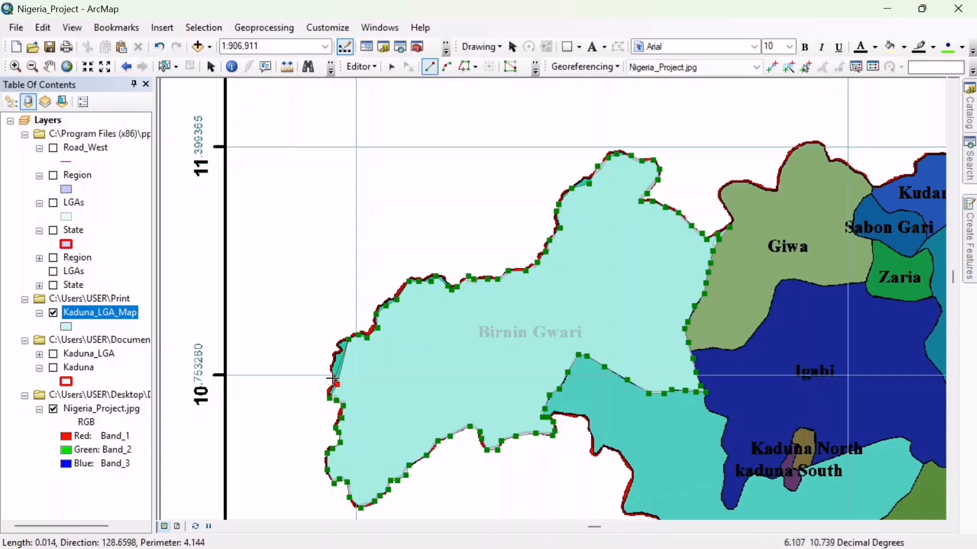
click(331, 374)
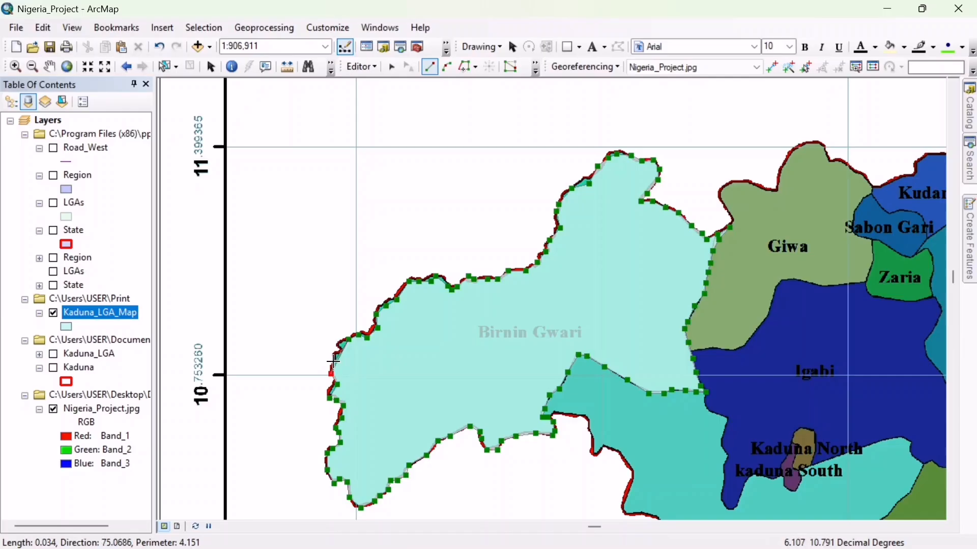
double_click(336, 352)
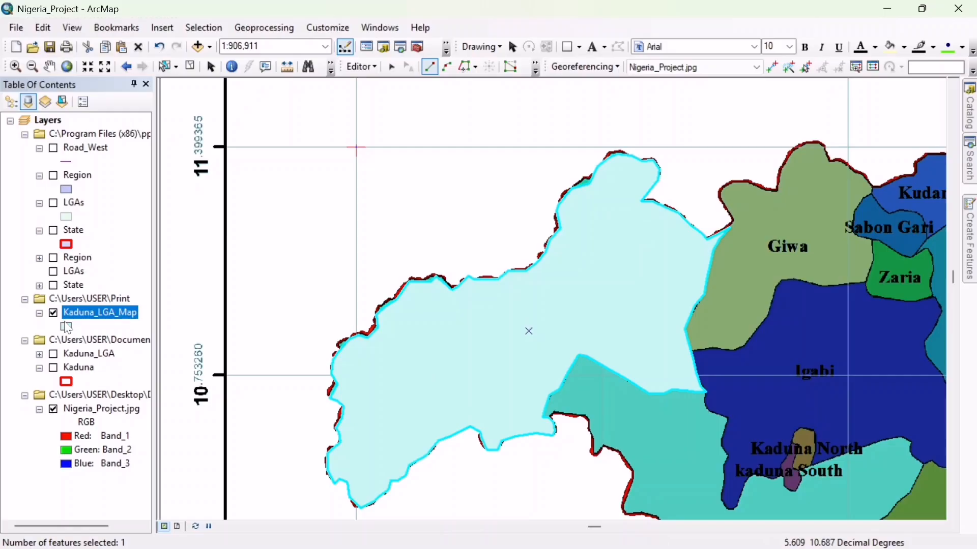
- Open the Kaduna_LGA_Map attribute table to examine the new polygon's record, and close the table
right_click(92, 319)
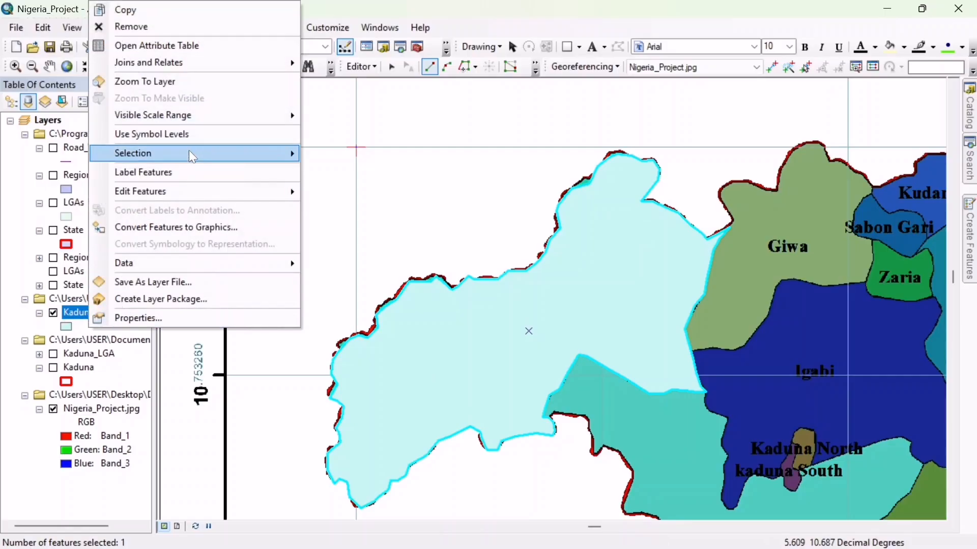
click(196, 46)
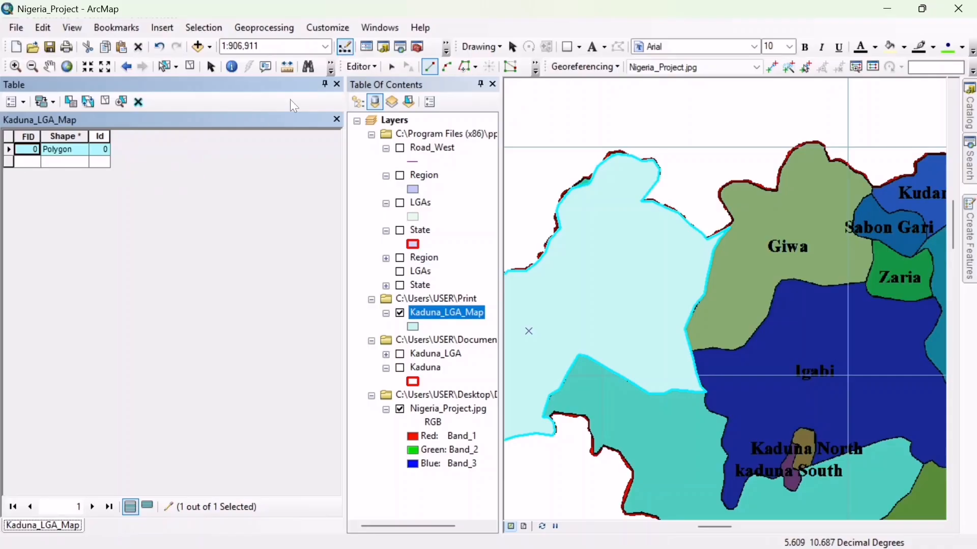
click(337, 84)
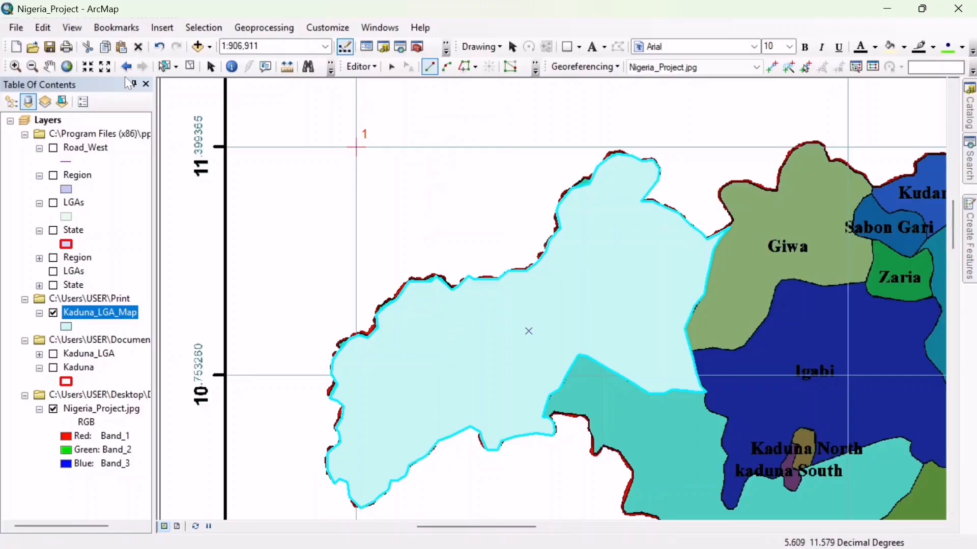
click(49, 66)
drag(580, 248, 359, 213)
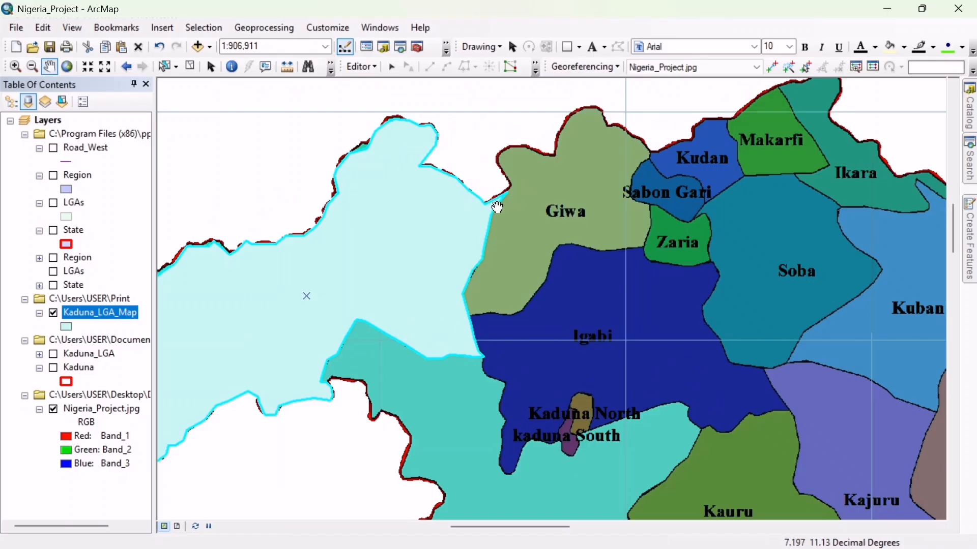
click(349, 69)
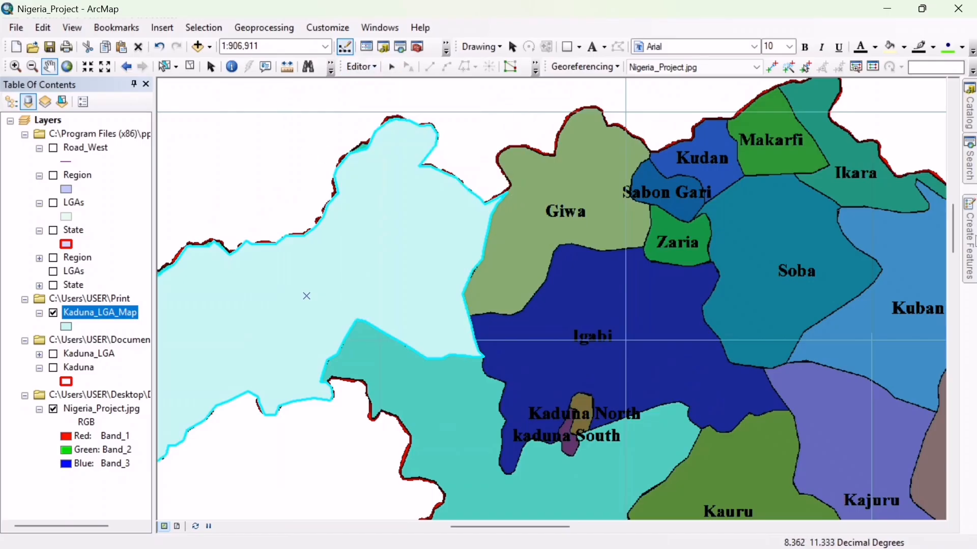
click(975, 254)
click(801, 135)
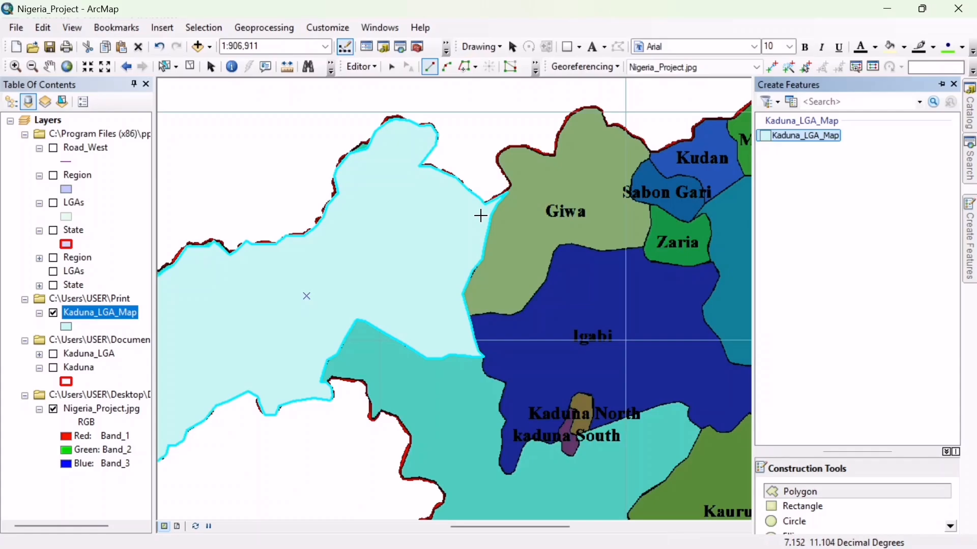
click(507, 194)
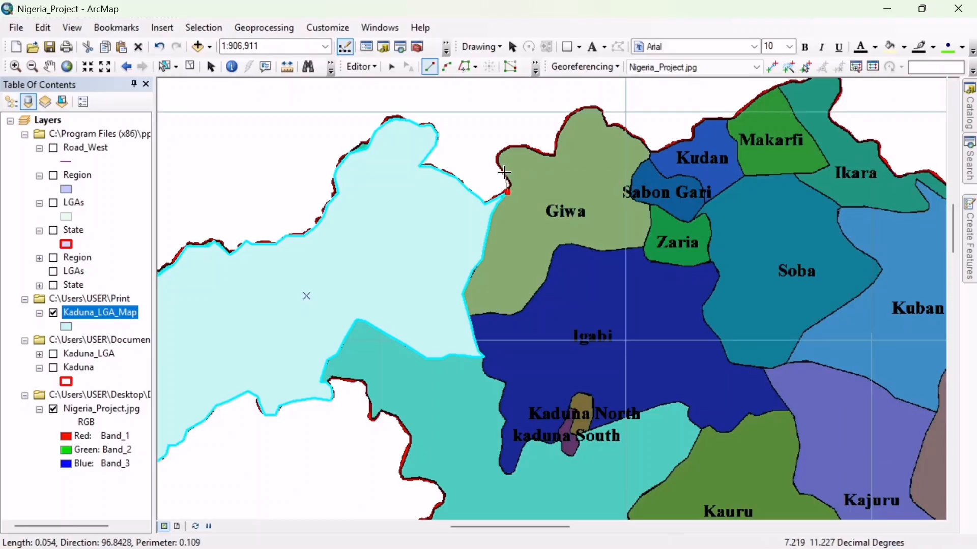
click(506, 172)
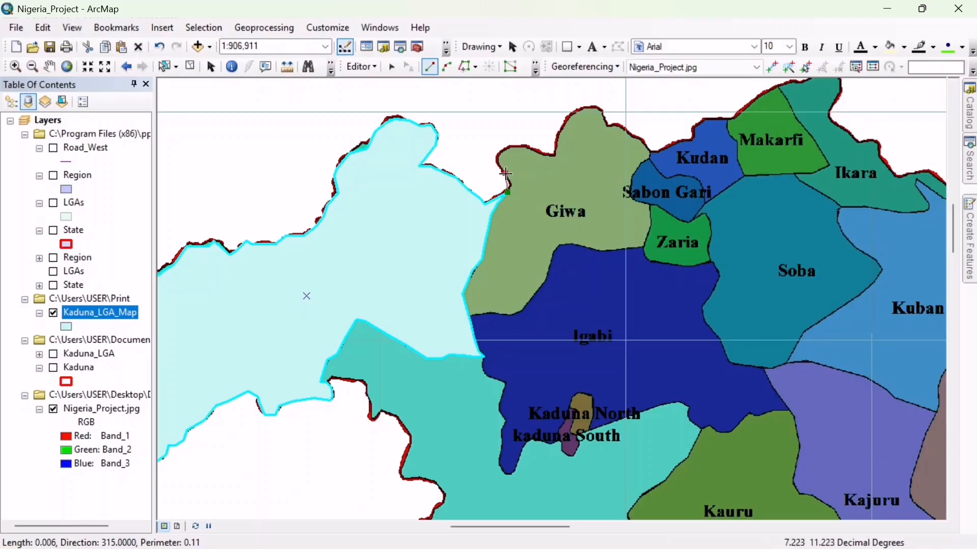
right_click(506, 174)
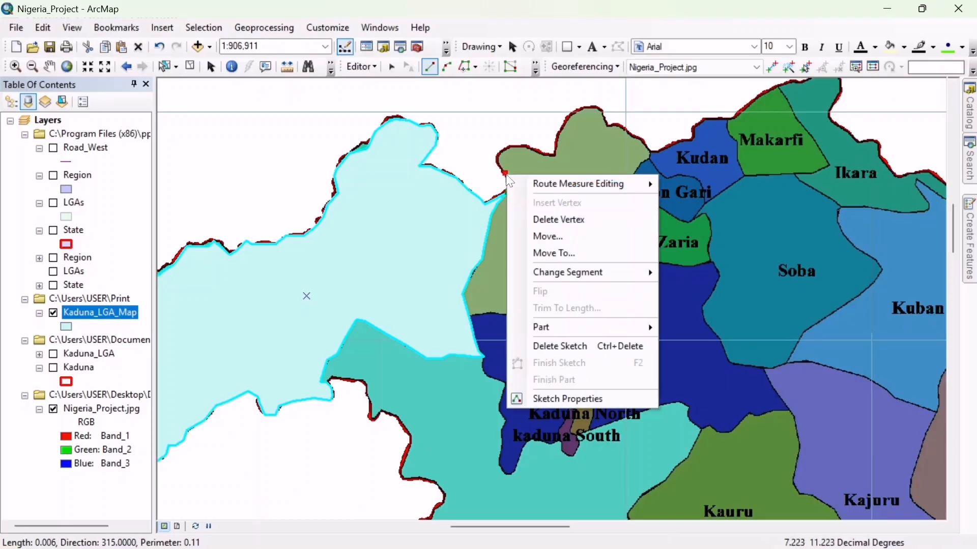
click(560, 219)
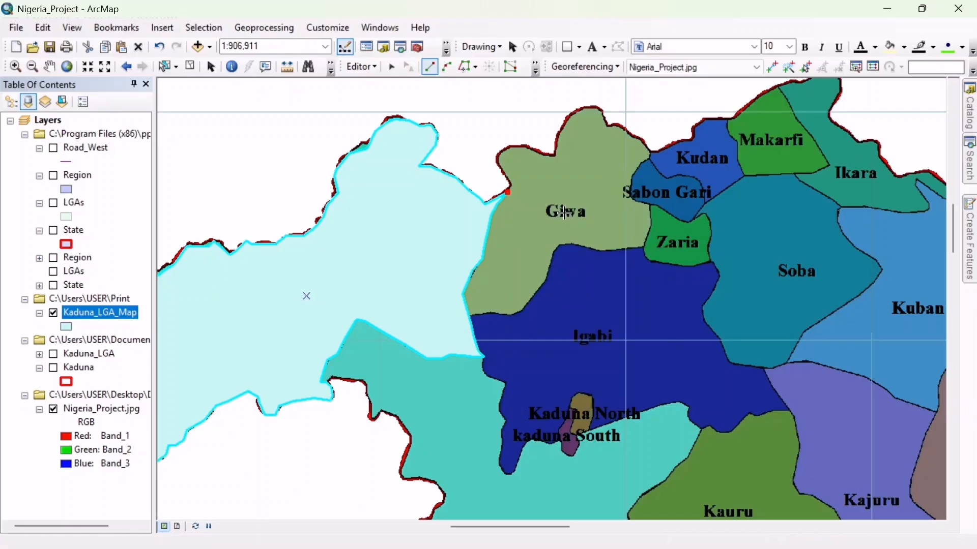
click(509, 193)
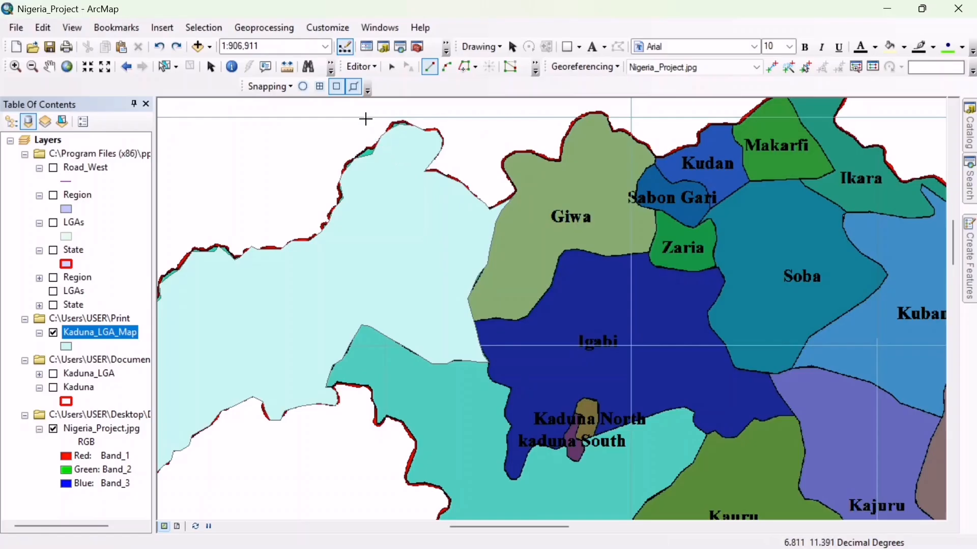
click(289, 87)
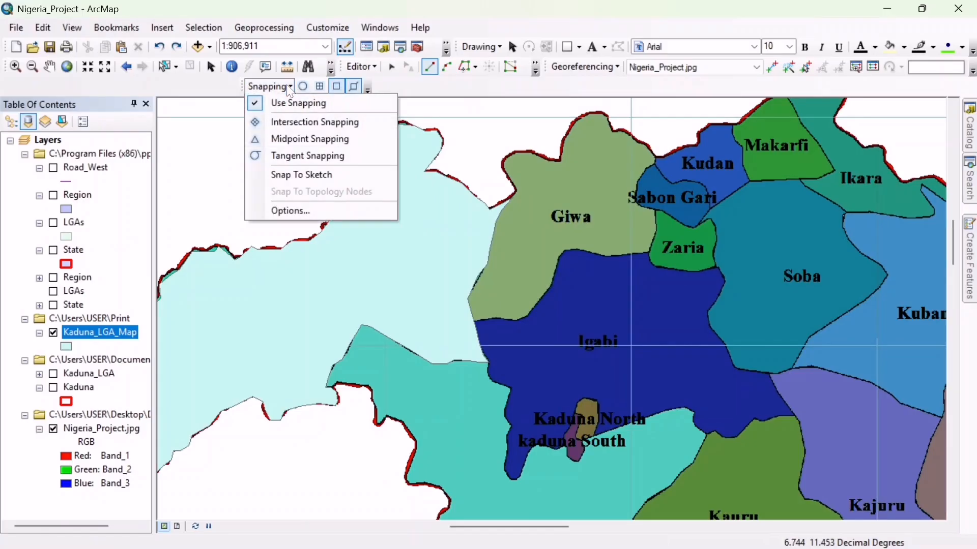
click(289, 86)
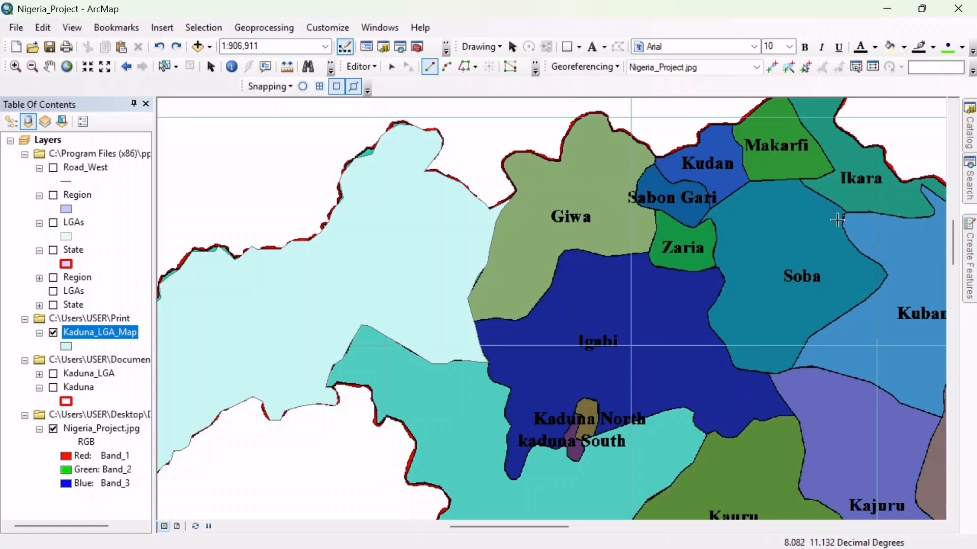
- Start an Auto Complete Polygon for Giwa at its northwestern junction with Birnin Gwari and trace the outer boundary around the first lobe to the notch
mouse_move(972, 253)
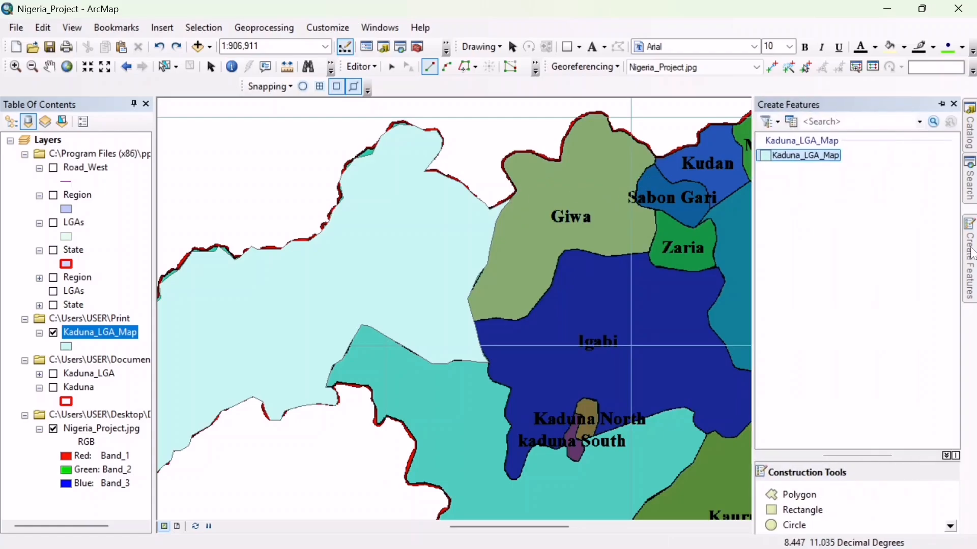
click(950, 526)
click(950, 525)
click(950, 526)
click(951, 525)
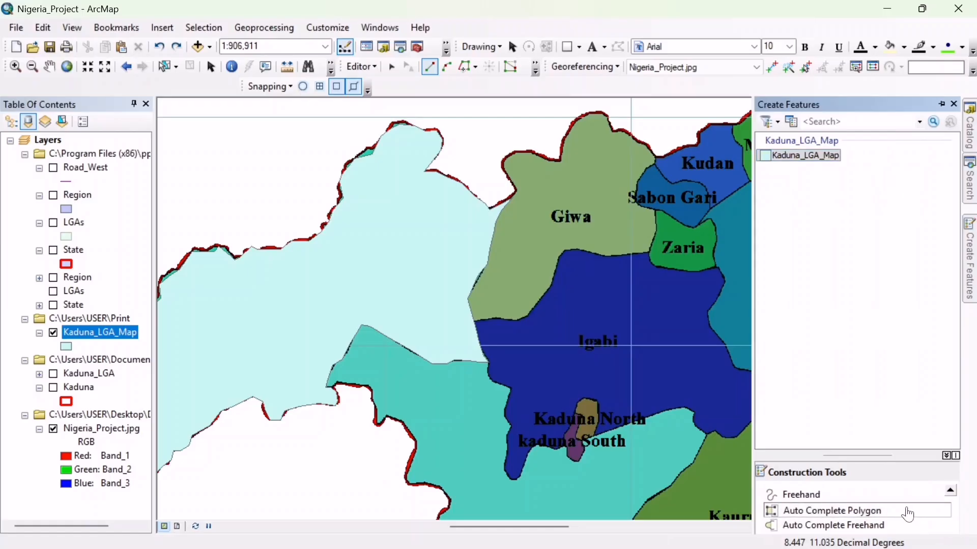
click(877, 511)
click(514, 196)
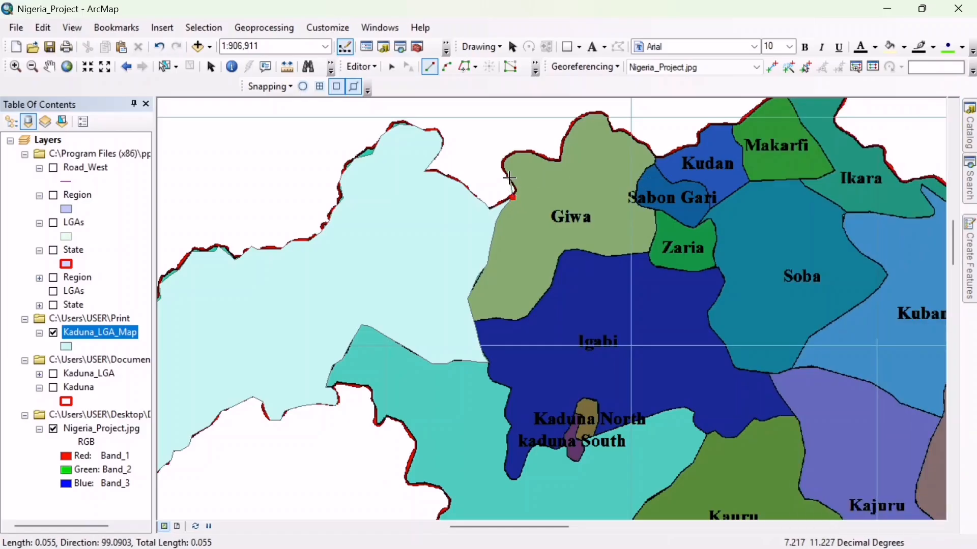
click(510, 178)
click(503, 164)
click(511, 154)
click(520, 152)
click(537, 156)
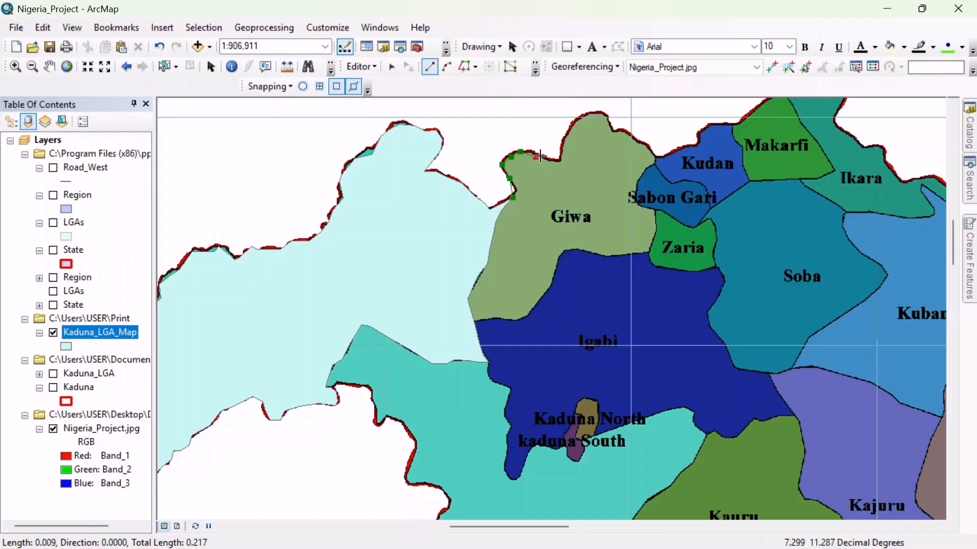
click(548, 158)
click(558, 159)
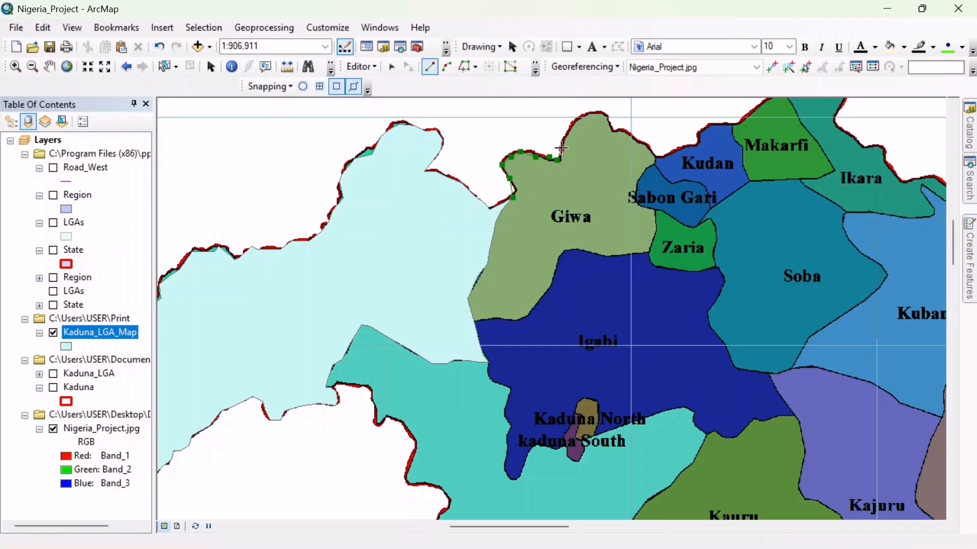
- Trace Giwa's northern peak, eastern side and border with Igabi, and finish the auto-completed polygon at Birnin Gwari's edge
click(561, 148)
click(569, 131)
click(583, 117)
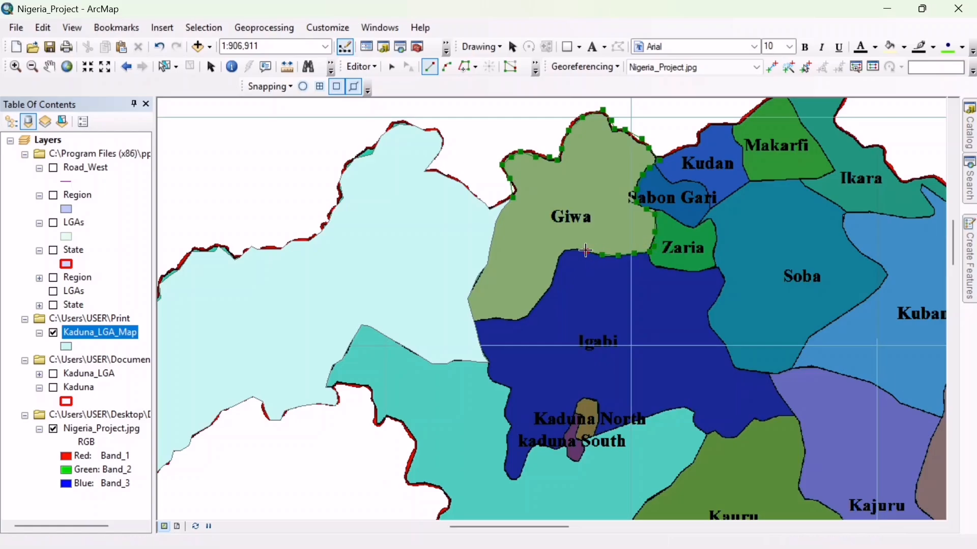
click(549, 288)
click(536, 306)
click(489, 321)
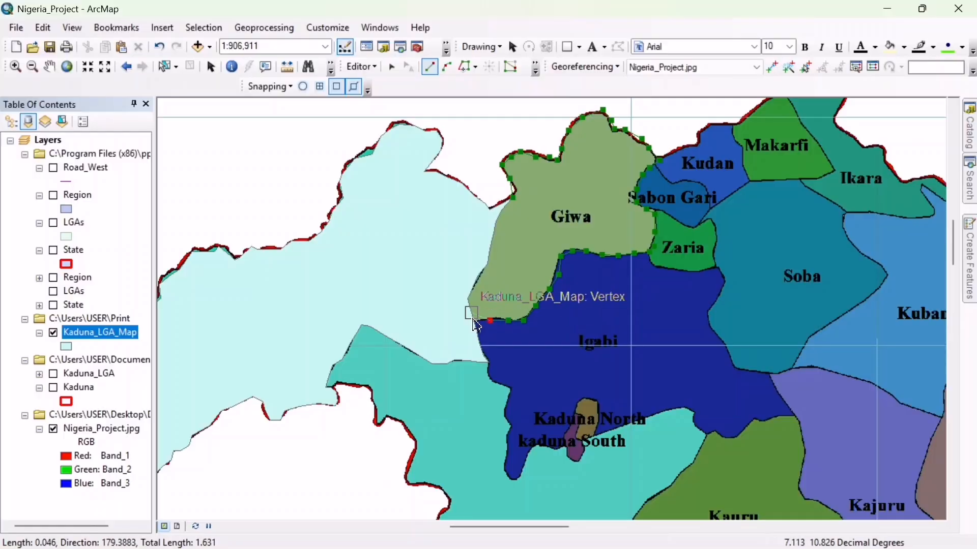
double_click(475, 325)
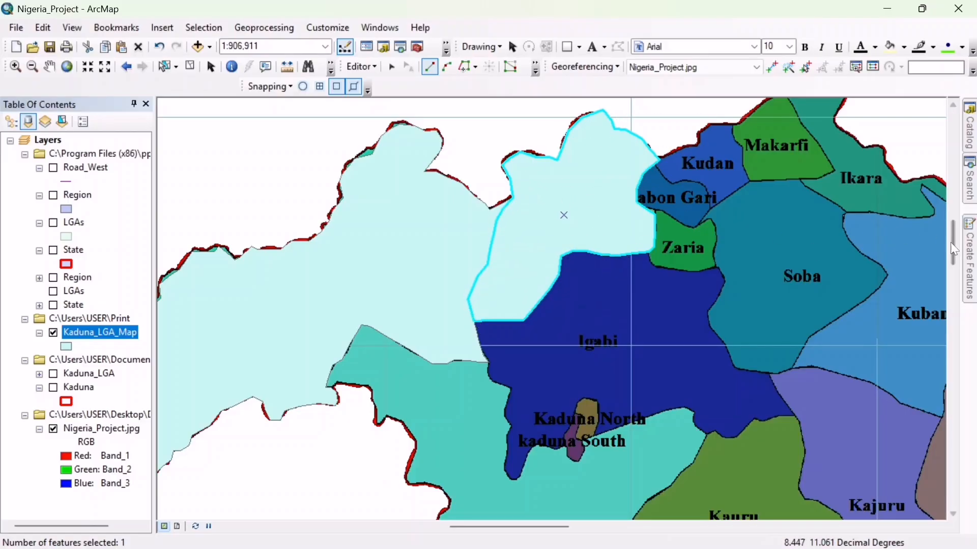
- Try outlining Sabon Gari with the plain Polygon tool, tracing its border with Kudan from Giwa's northeastern edge
mouse_move(954, 244)
mouse_down()
mouse_move(954, 255)
mouse_move(952, 233)
mouse_up()
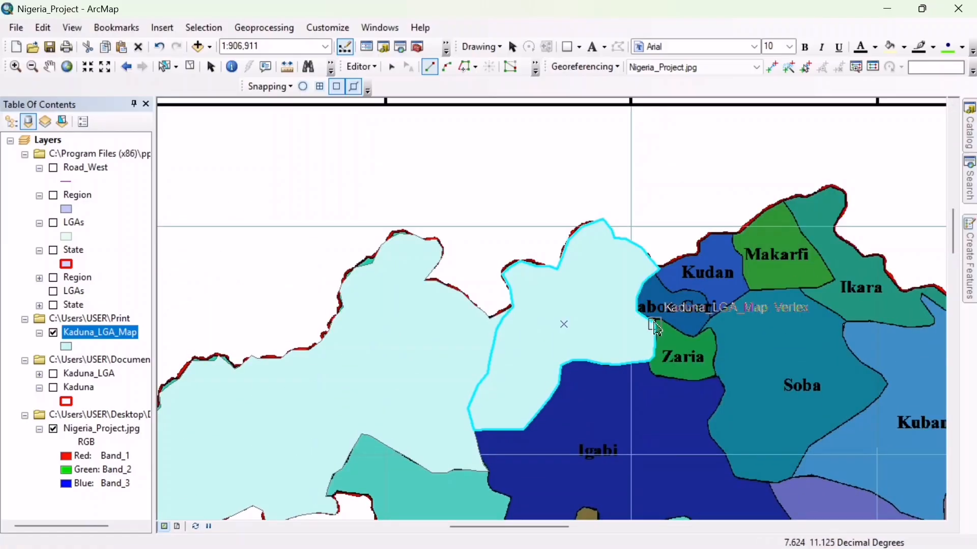
click(970, 260)
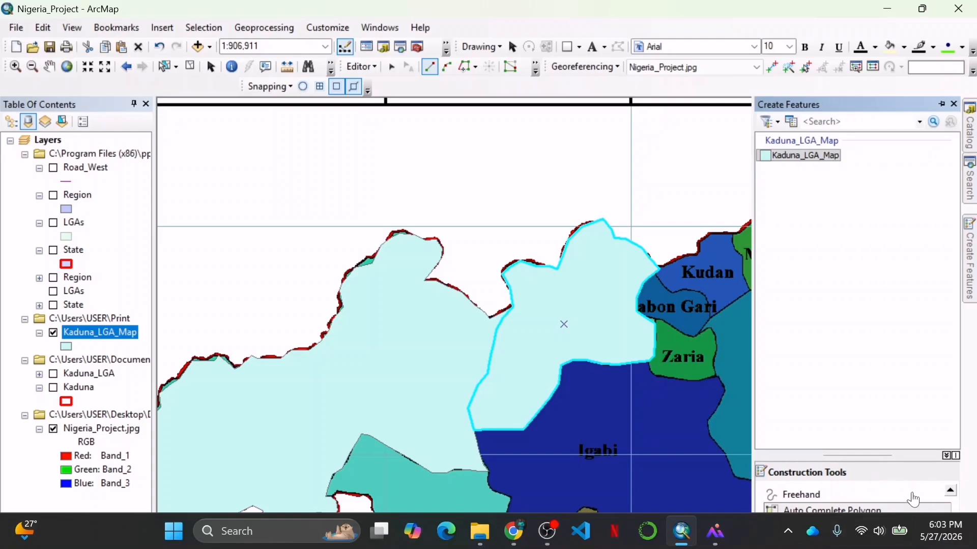
click(951, 491)
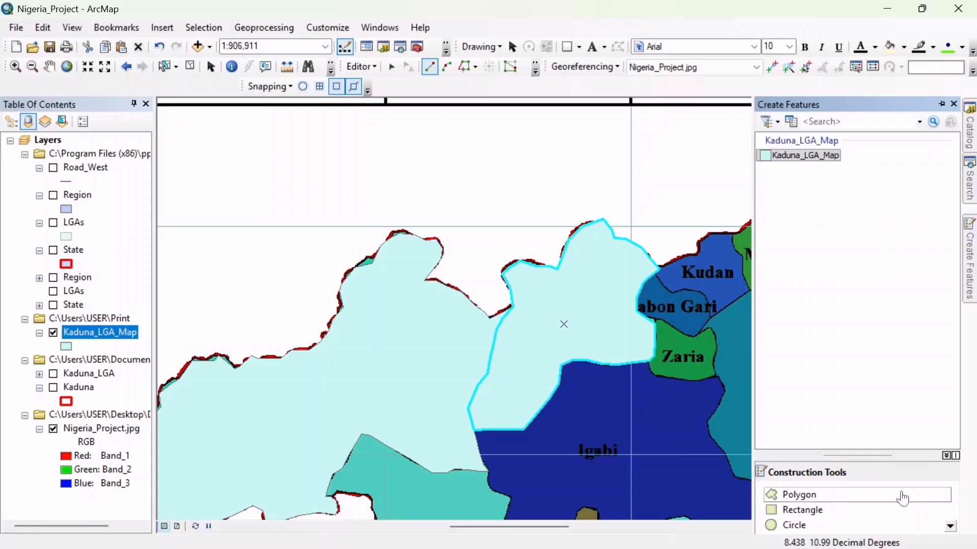
click(902, 494)
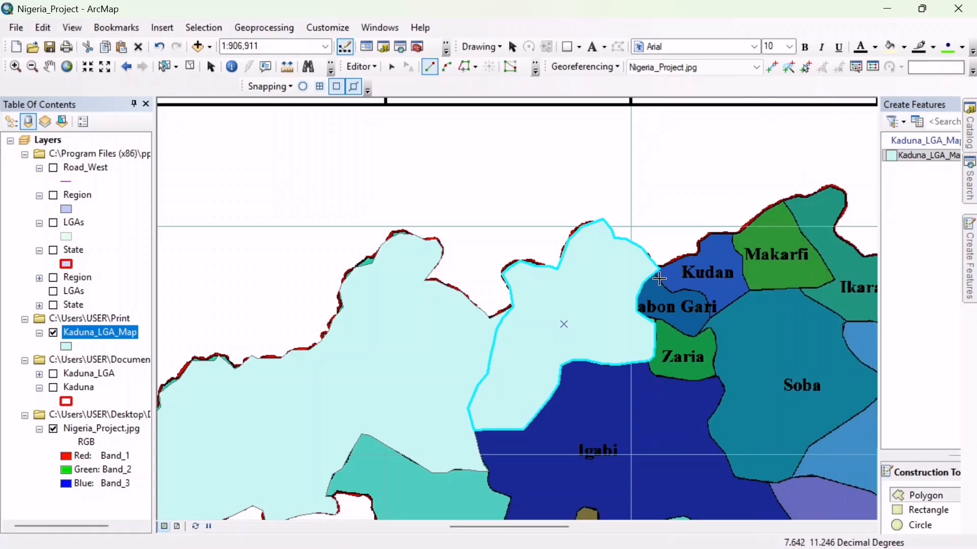
click(656, 282)
click(667, 288)
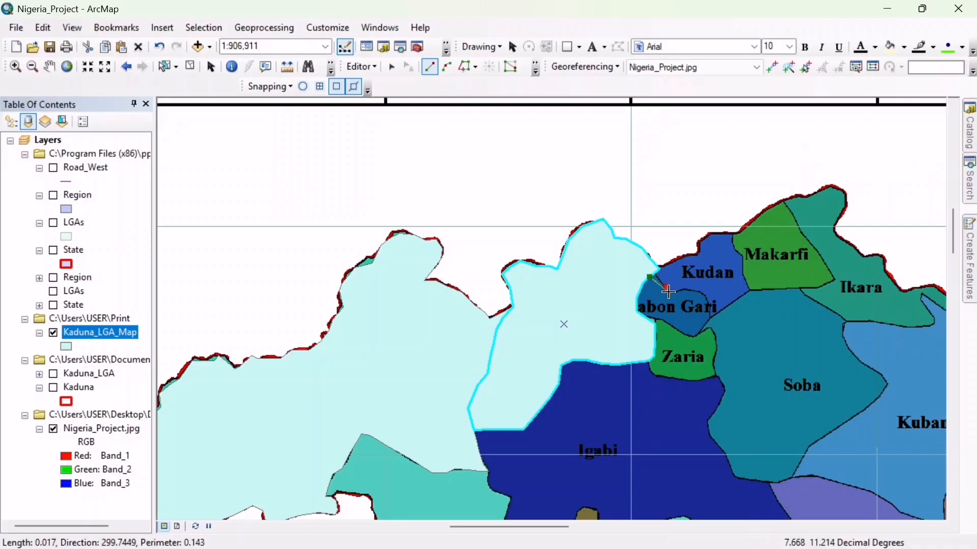
click(679, 294)
click(689, 294)
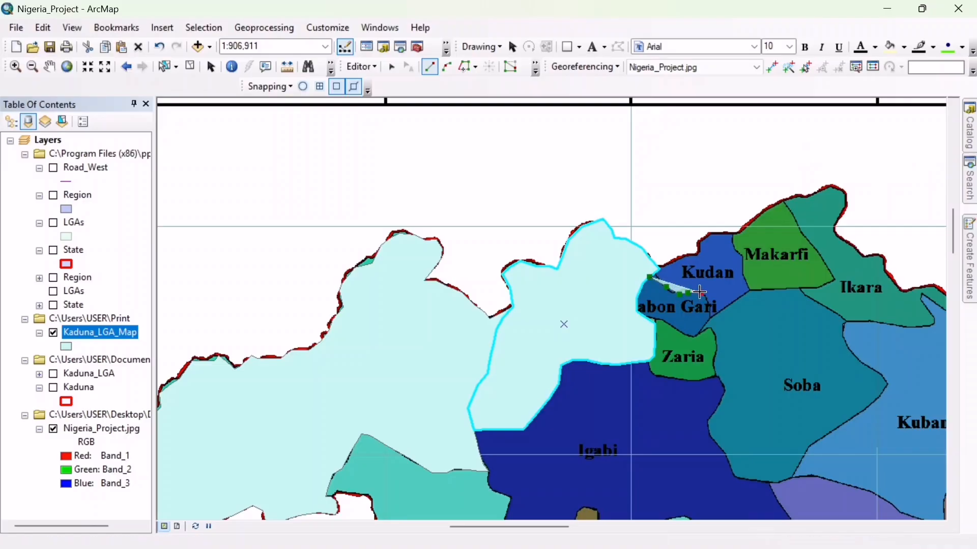
click(702, 293)
- Trace Sabon Gari's eastern side and border with Zaria, and finish the plain polygon at Giwa's edge
click(715, 303)
click(707, 319)
click(699, 331)
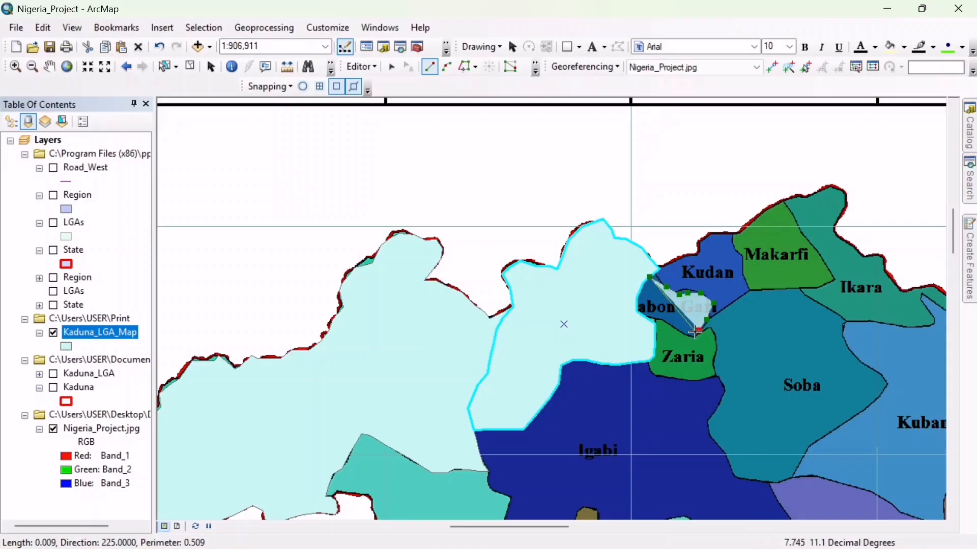
click(694, 334)
click(679, 330)
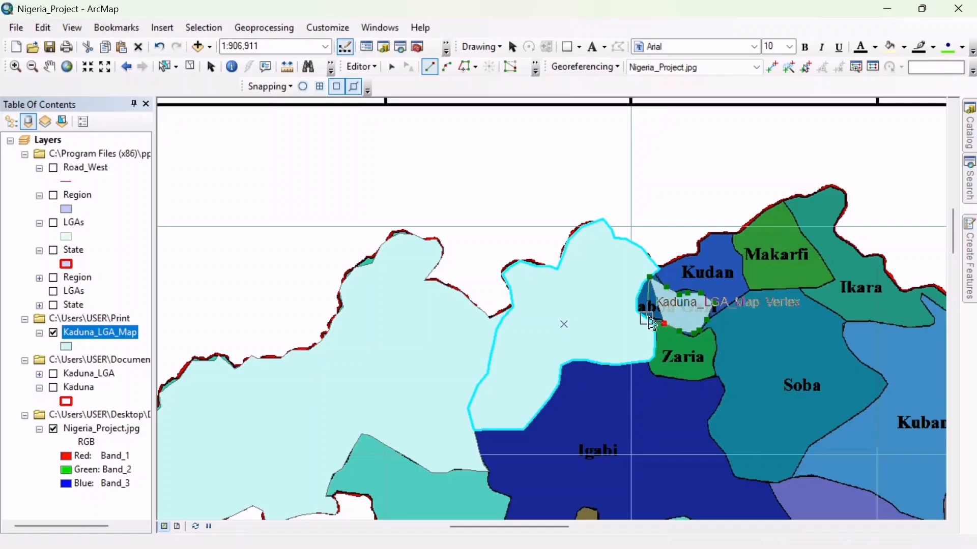
click(664, 324)
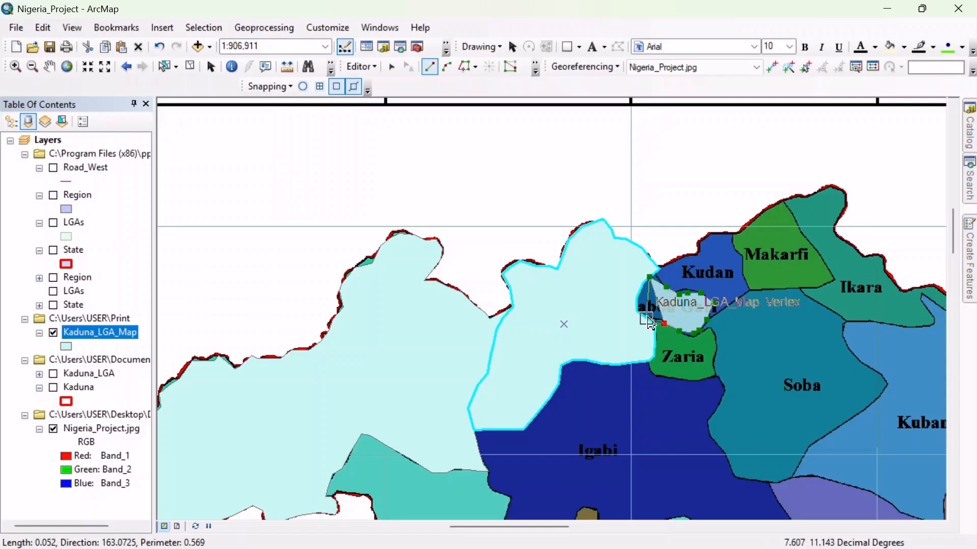
double_click(649, 322)
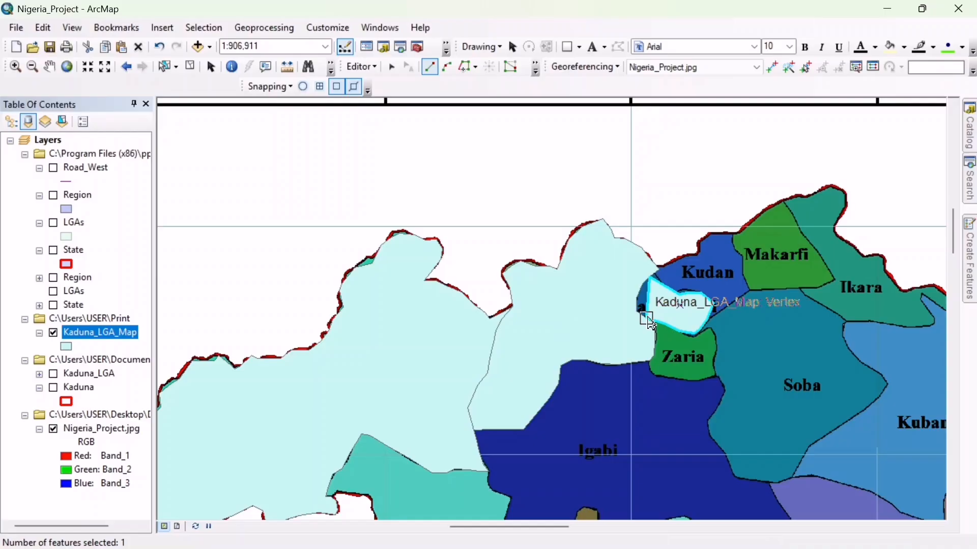
- Undo the Sabon Gari polygon and delete the stray sketch vertex inside Giwa
click(160, 48)
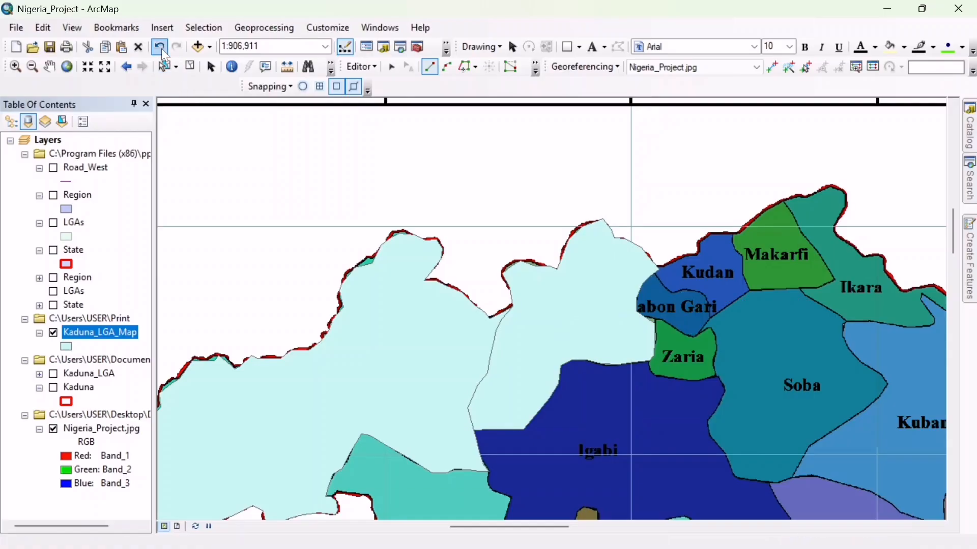
right_click(521, 324)
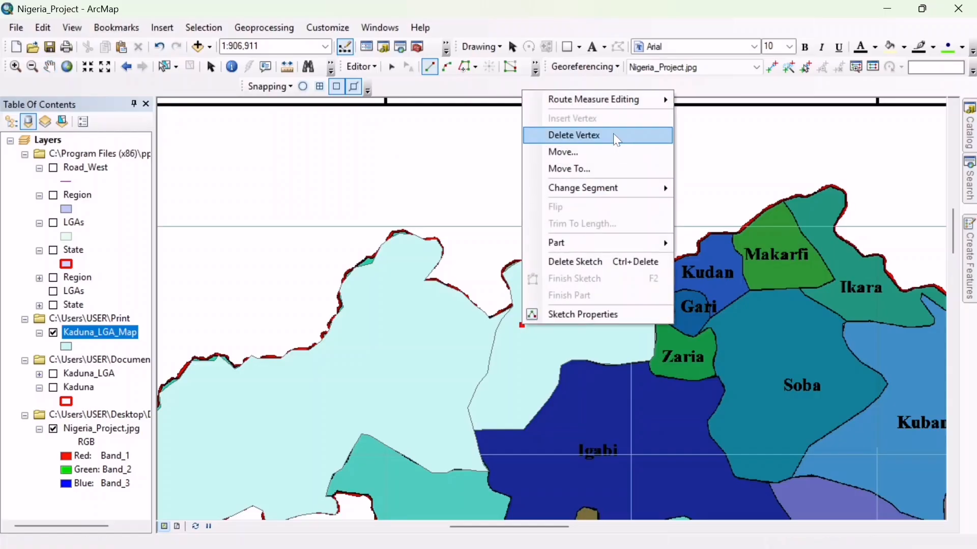
click(615, 133)
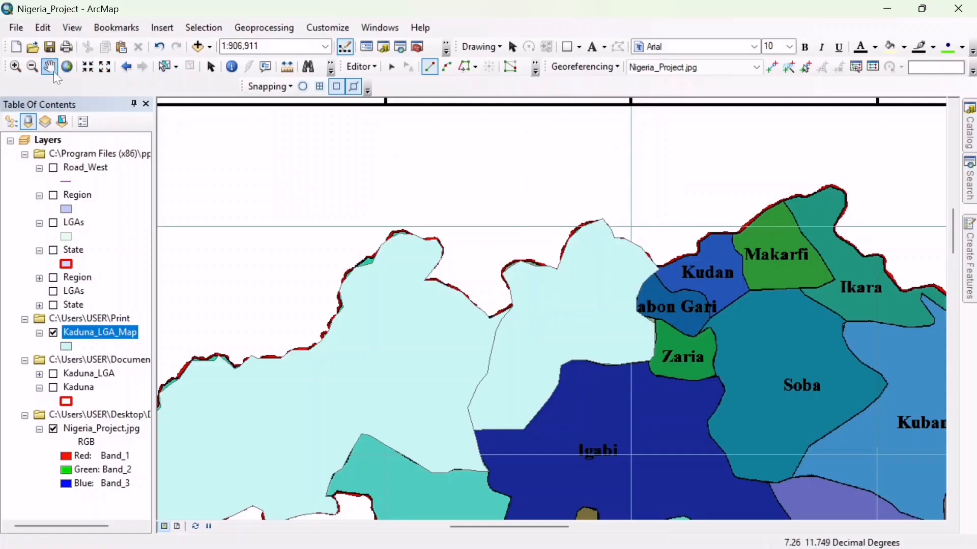
- Start an Auto Complete Polygon for Zaria at Giwa's eastern edge and trace the northern border with Sabon Gari
click(49, 67)
drag(407, 339, 568, 171)
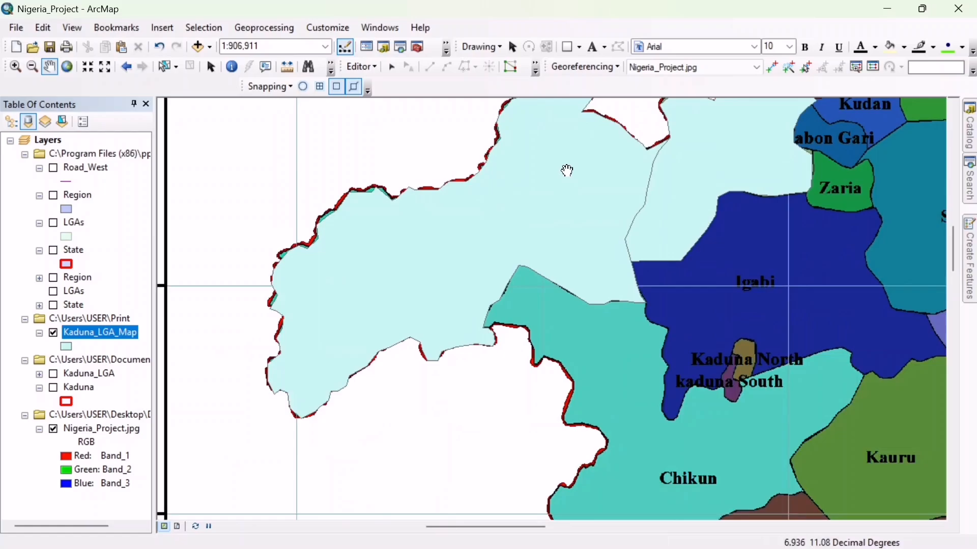
drag(525, 272, 457, 187)
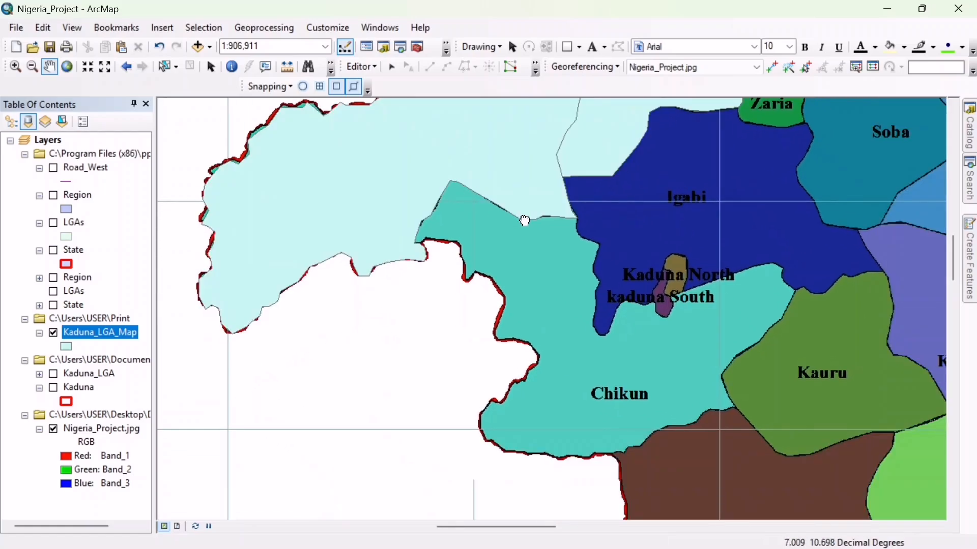
drag(525, 221, 380, 389)
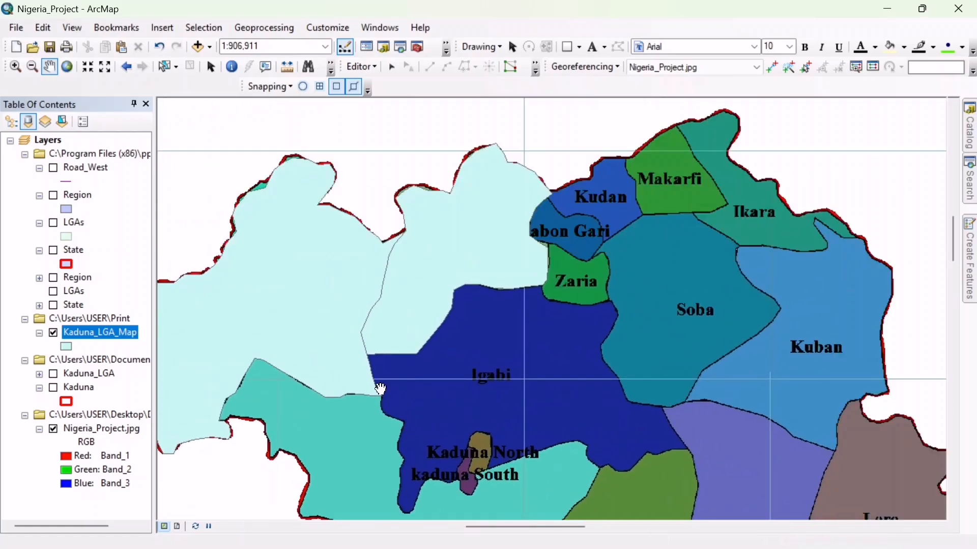
click(973, 243)
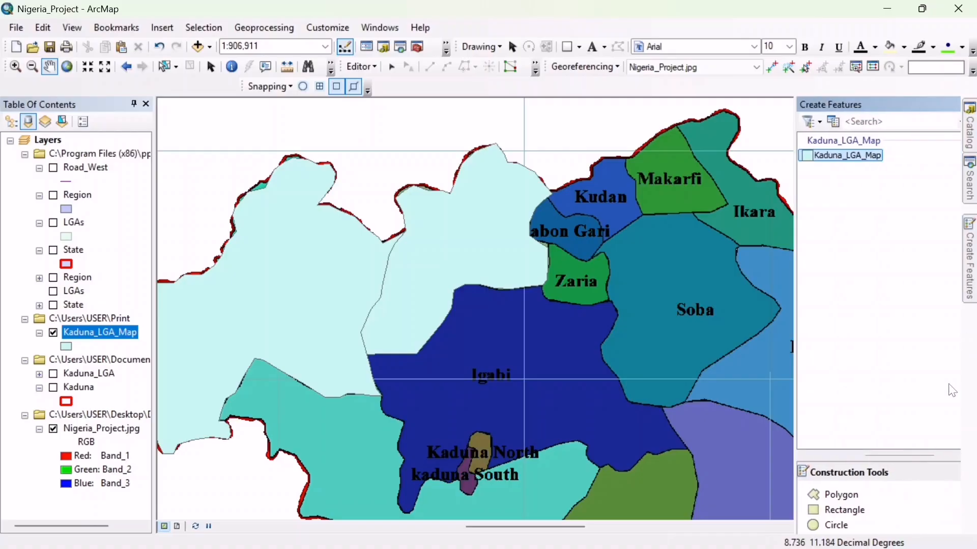
scroll(951, 524, down, 3)
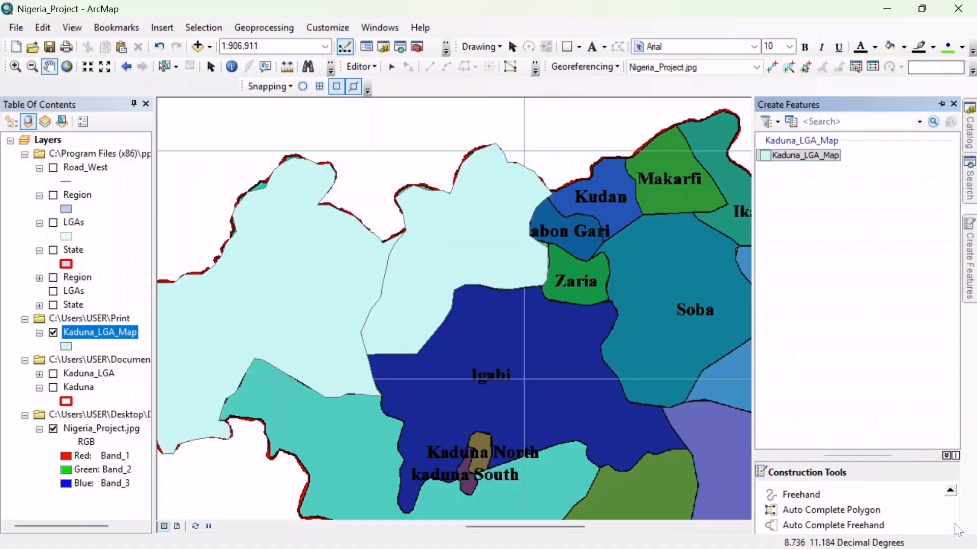
click(859, 510)
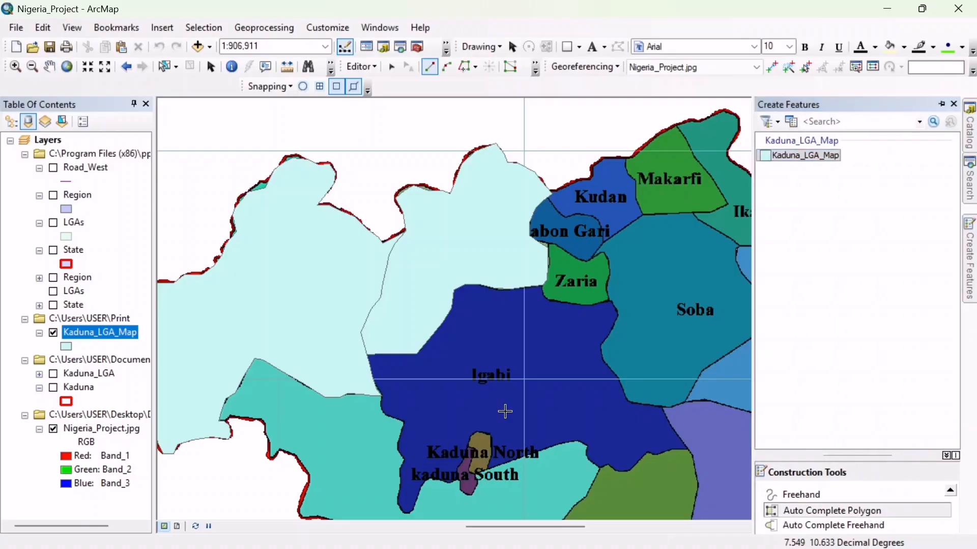
click(548, 249)
key(Escape)
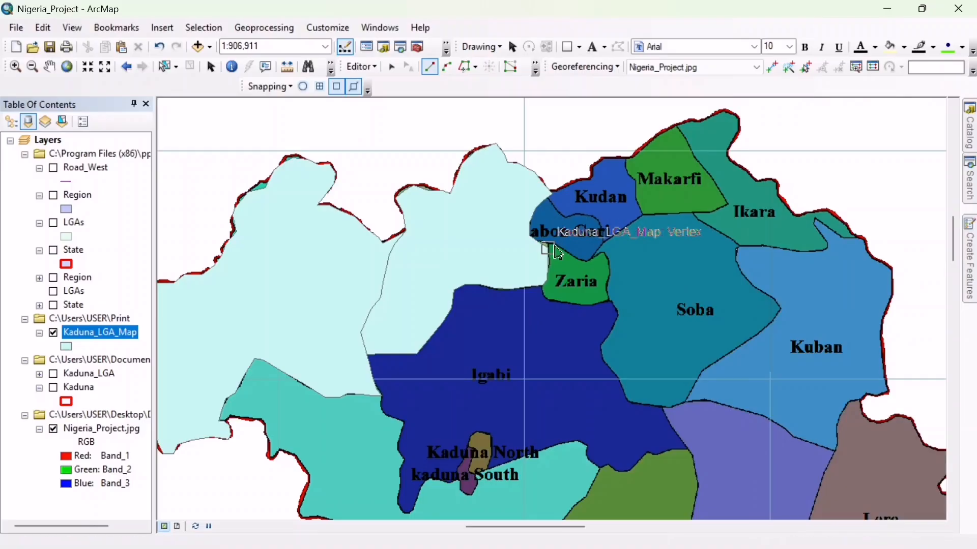
click(540, 243)
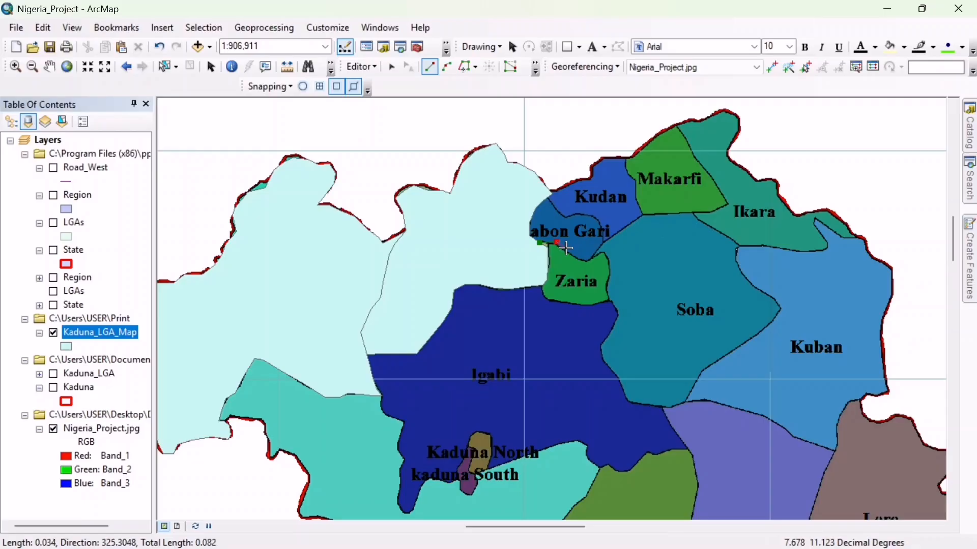
click(566, 250)
click(581, 259)
click(594, 260)
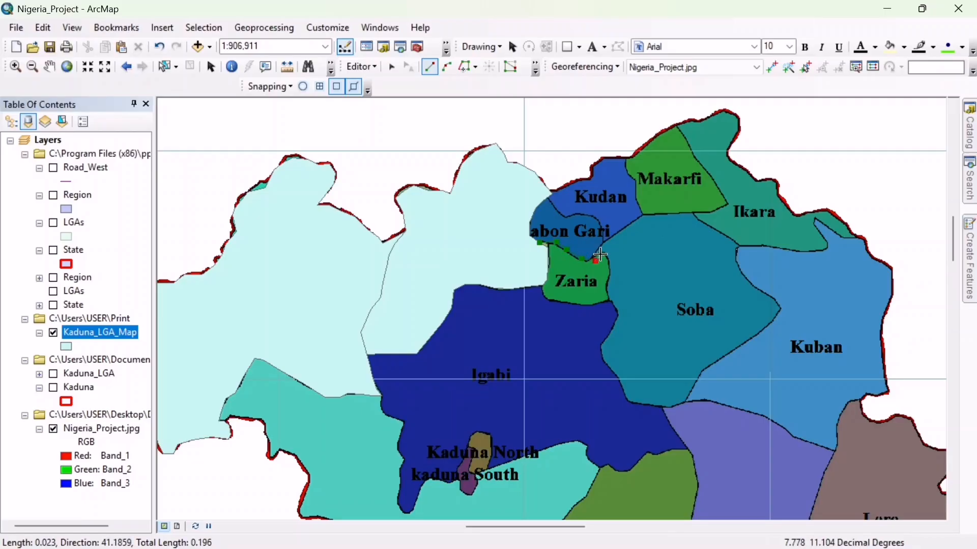
- Trace Zaria's eastern border with Soba and southern border with Igabi, and finish the auto-completed polygon at Giwa's southeastern corner
click(604, 255)
click(611, 265)
click(610, 278)
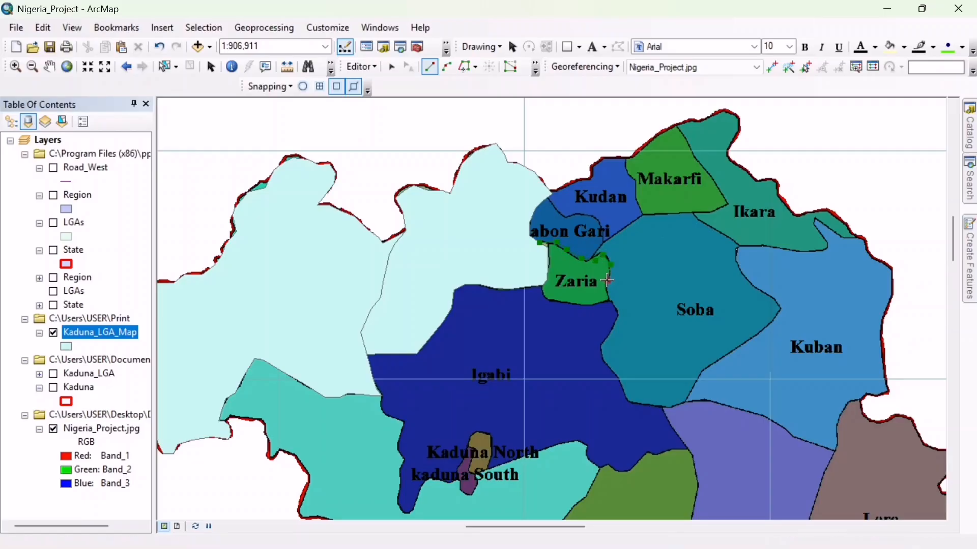
click(610, 298)
click(596, 306)
click(576, 304)
click(559, 303)
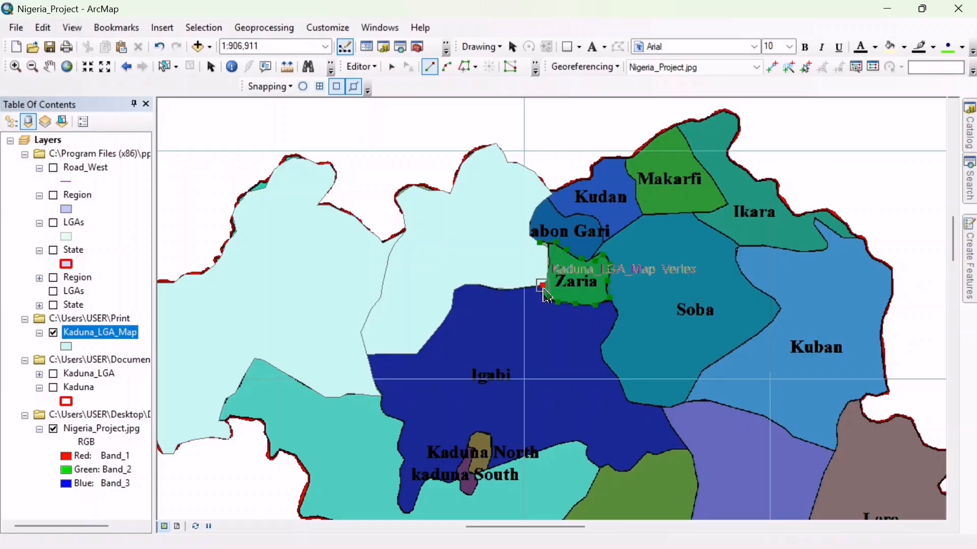
double_click(545, 292)
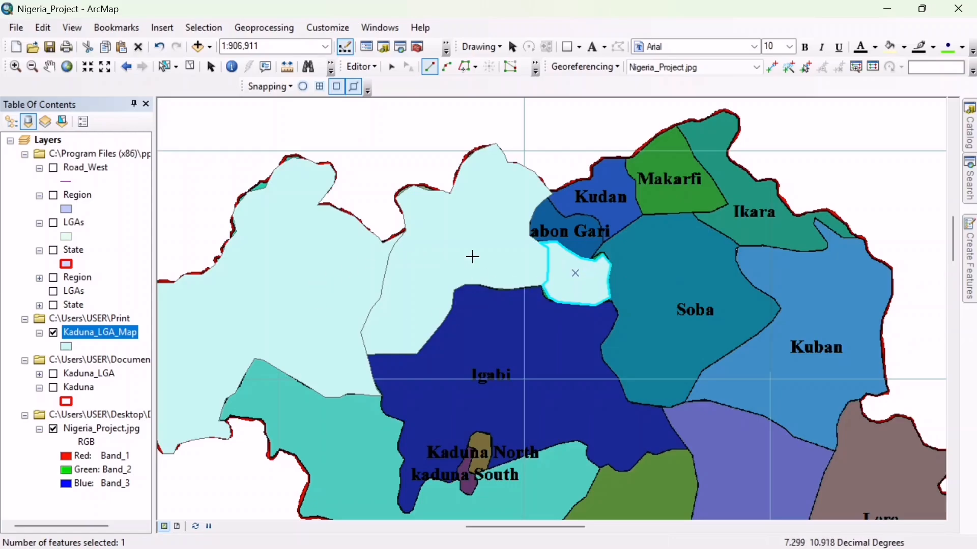
- Change the Kaduna_LGA_Map symbol to Hollow and hide the Nigeria_Project.jpg raster layer
click(67, 347)
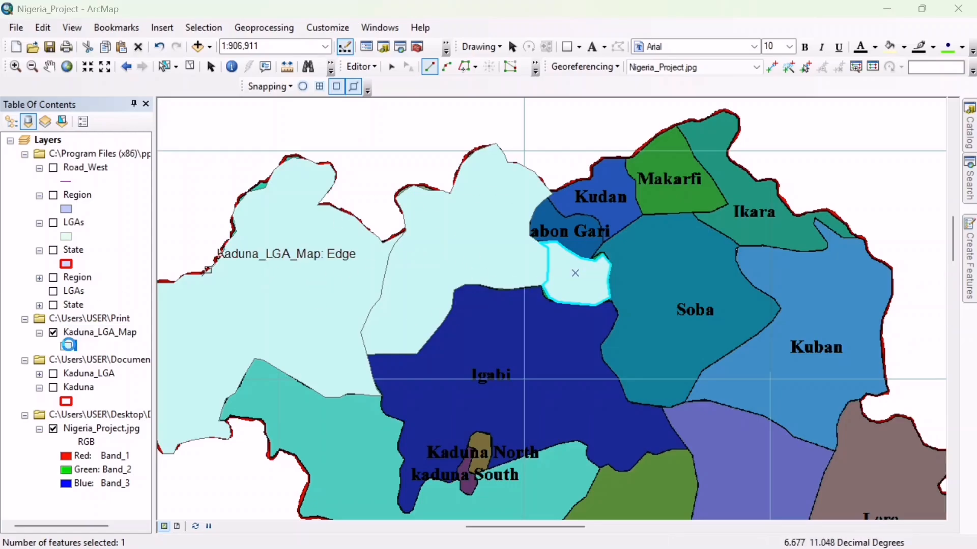
click(607, 273)
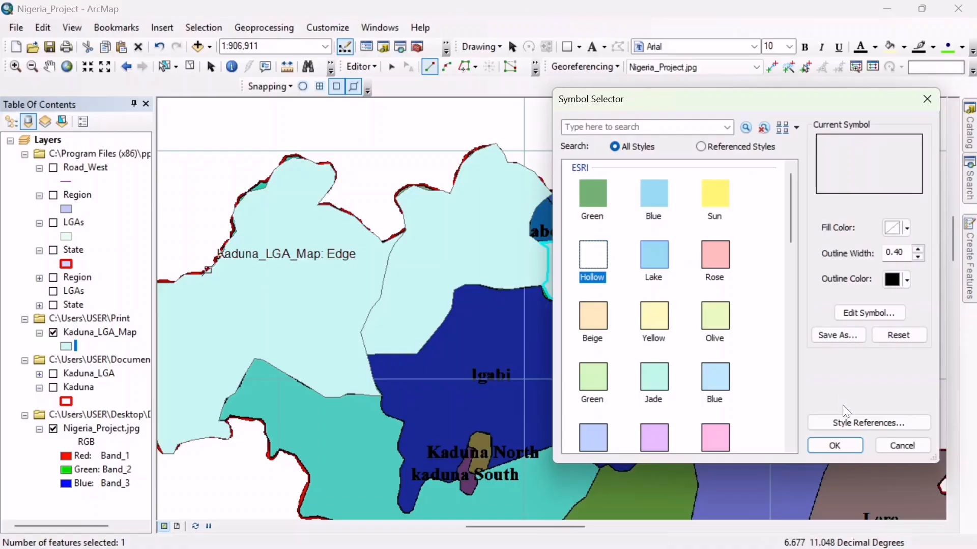
click(834, 444)
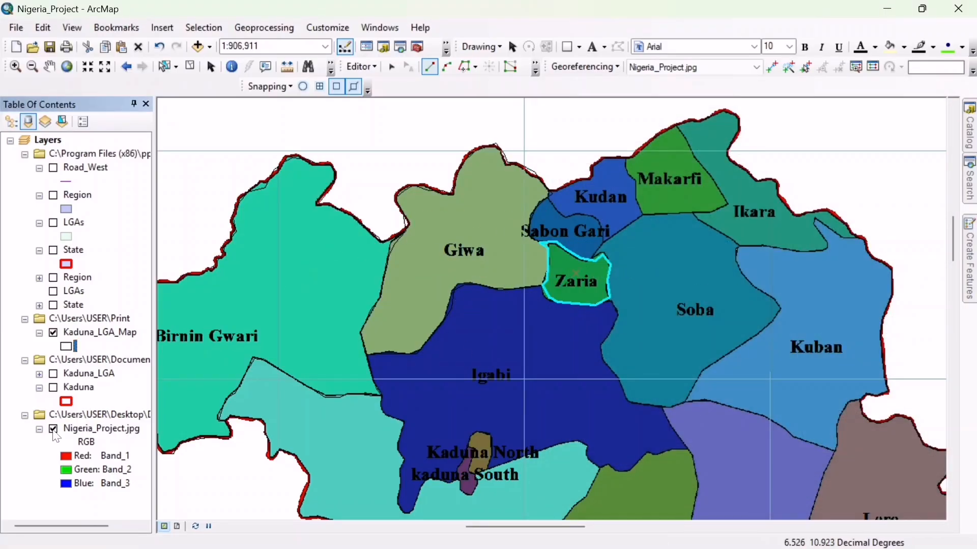
click(54, 431)
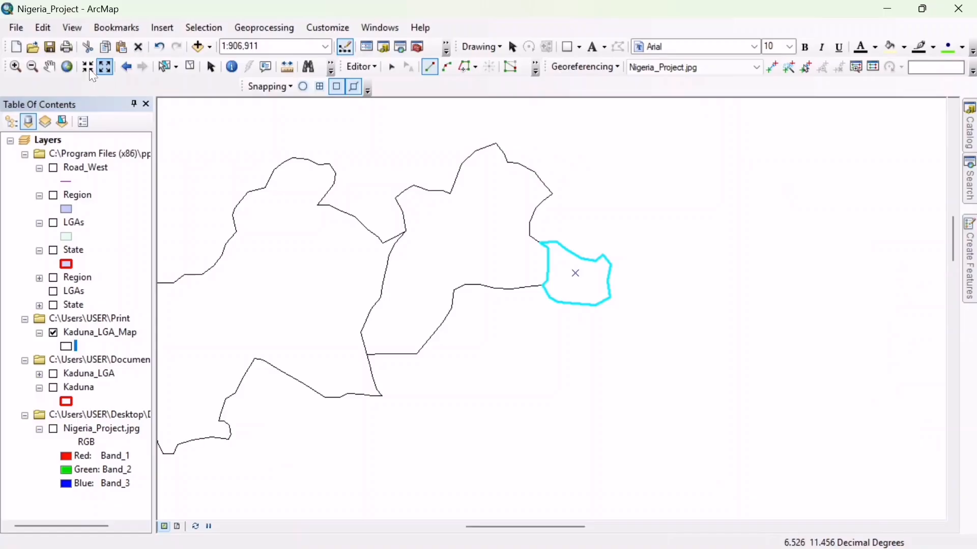
click(406, 232)
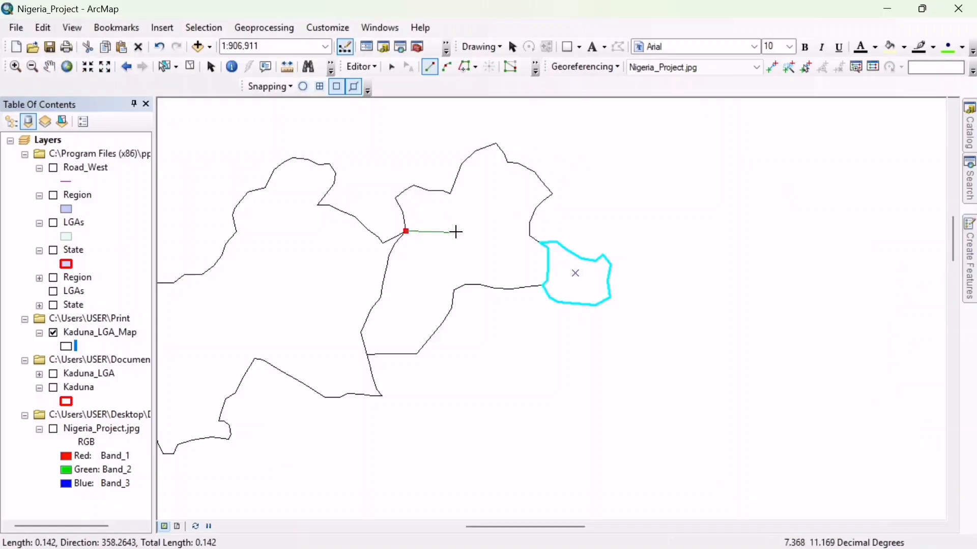
right_click(410, 237)
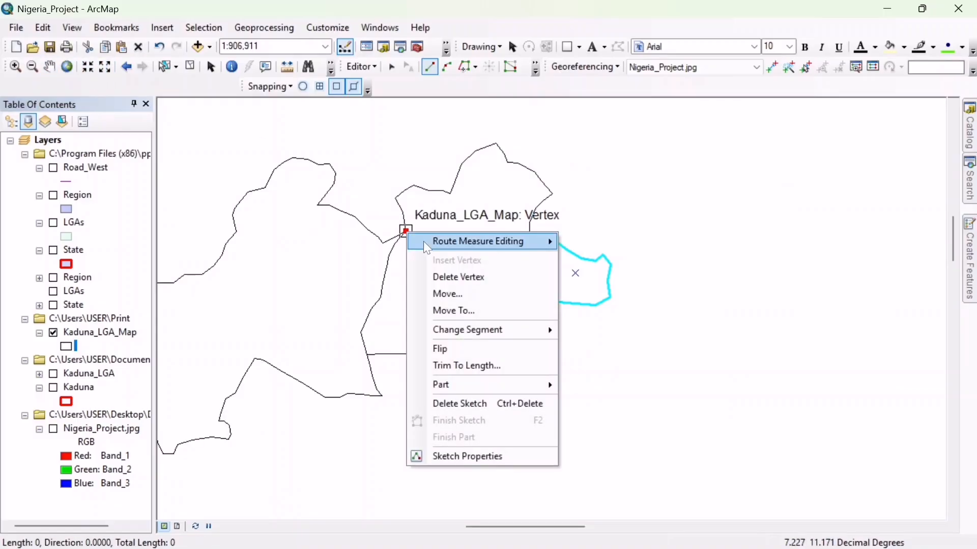
click(452, 275)
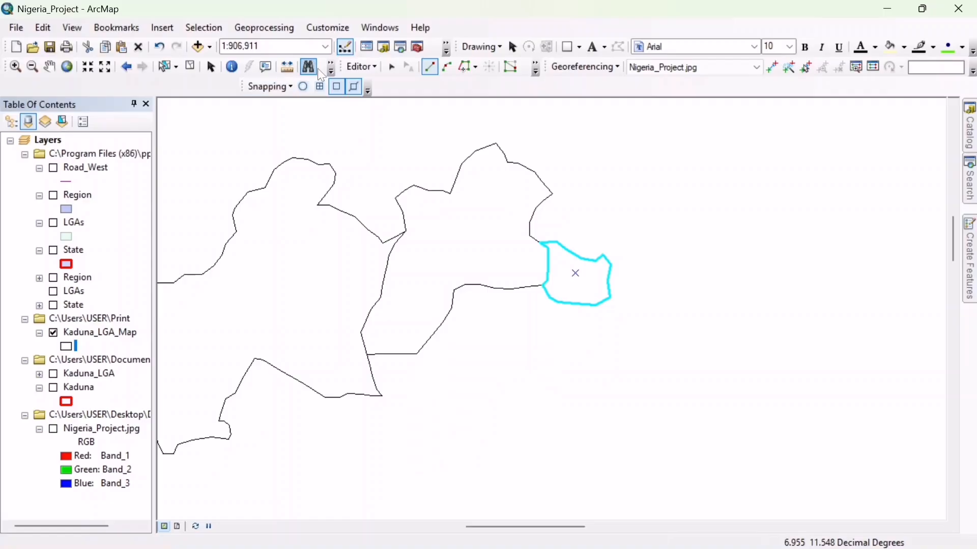
- Save the edits to Kaduna_LGA_Map and stop the editing session
click(377, 68)
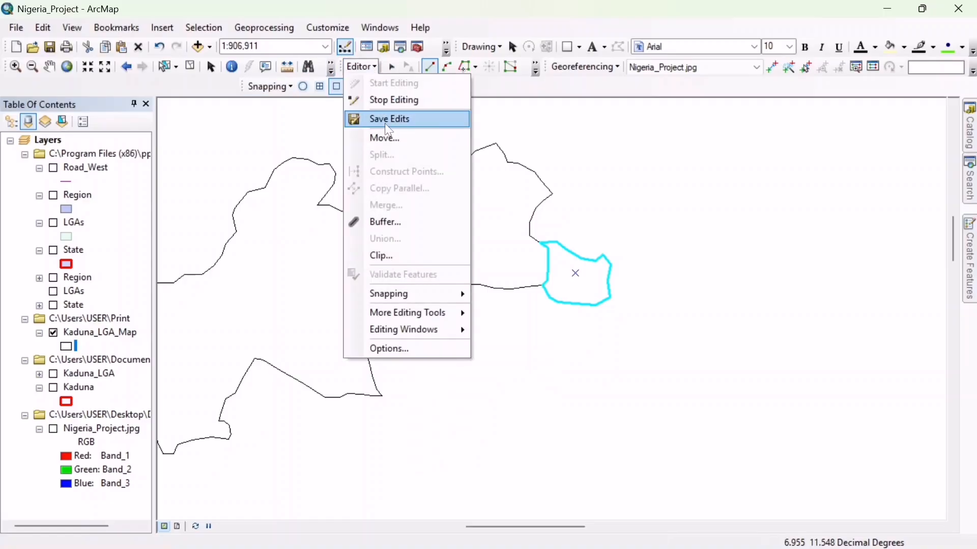
click(385, 119)
click(371, 68)
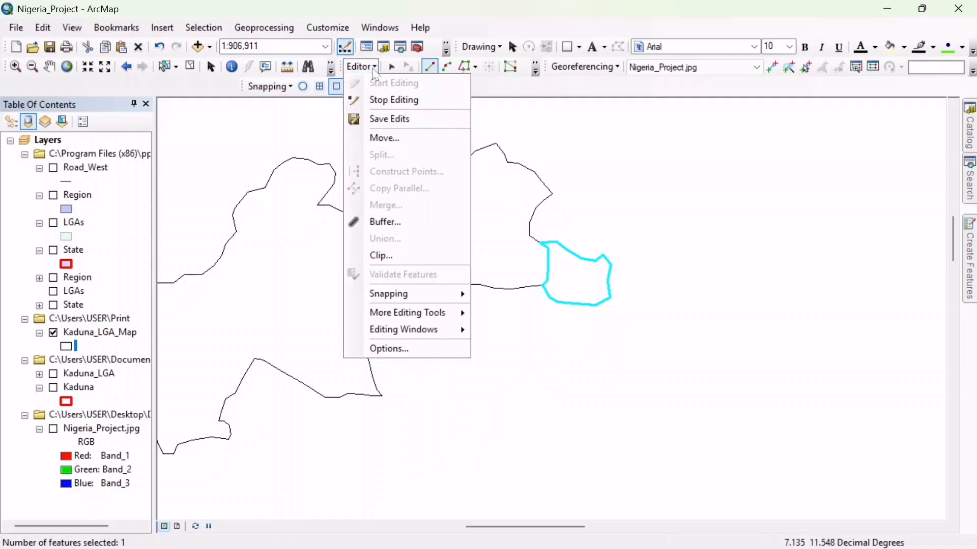
click(387, 107)
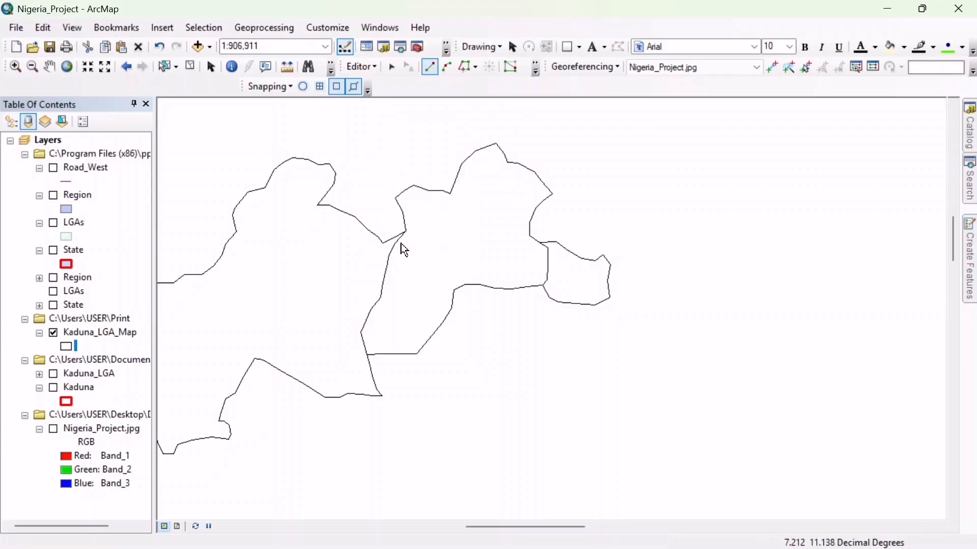
- Review the feature types offered for a new shapefile in the Print folder, and leave without creating one
click(49, 67)
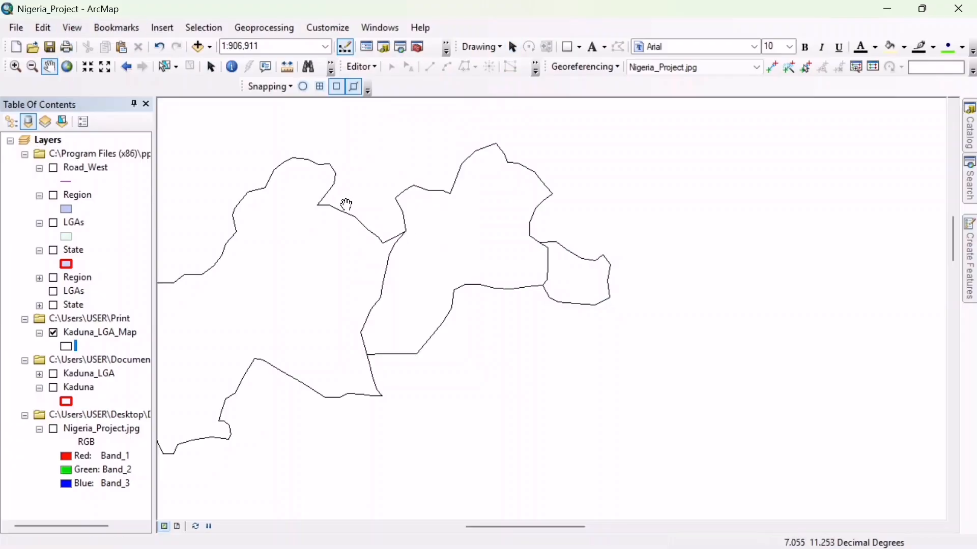
drag(348, 209, 539, 181)
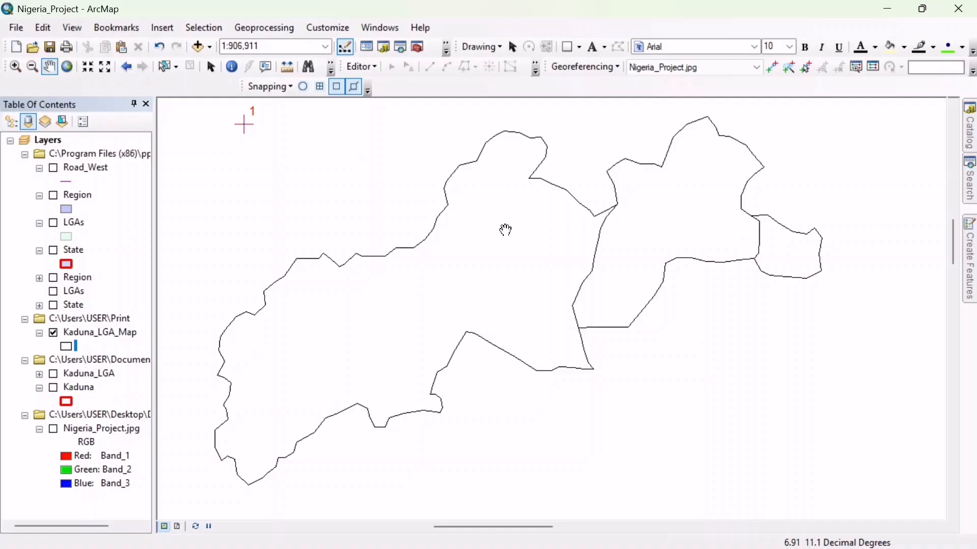
key(alt)
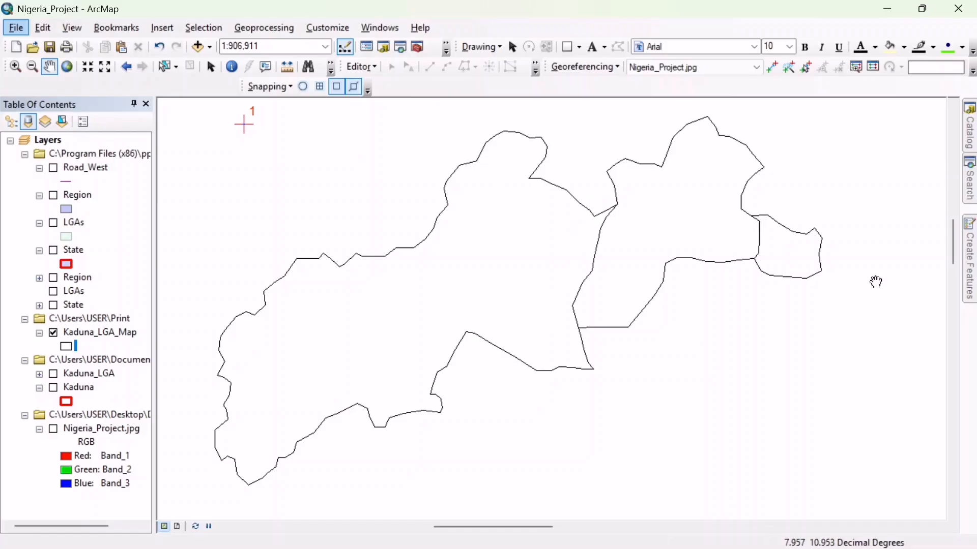
click(970, 139)
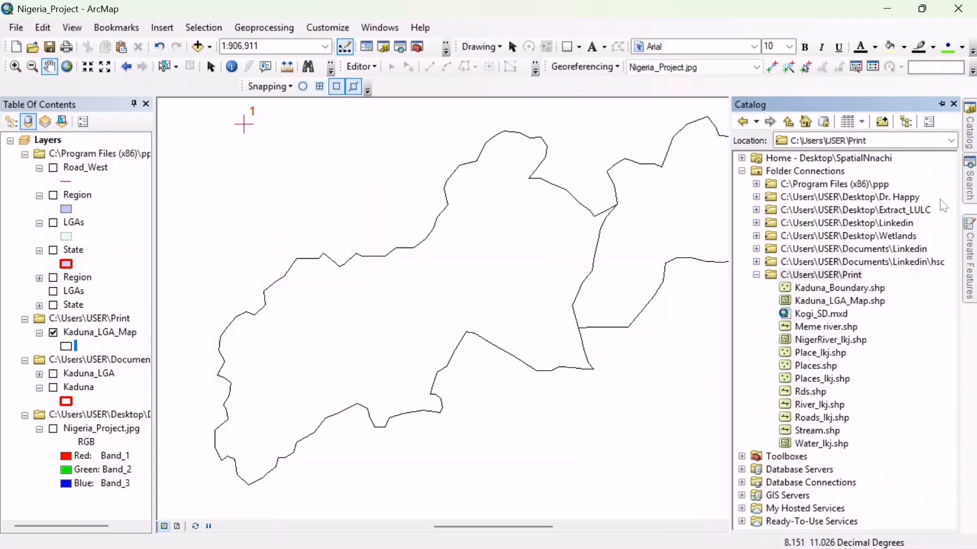
right_click(825, 276)
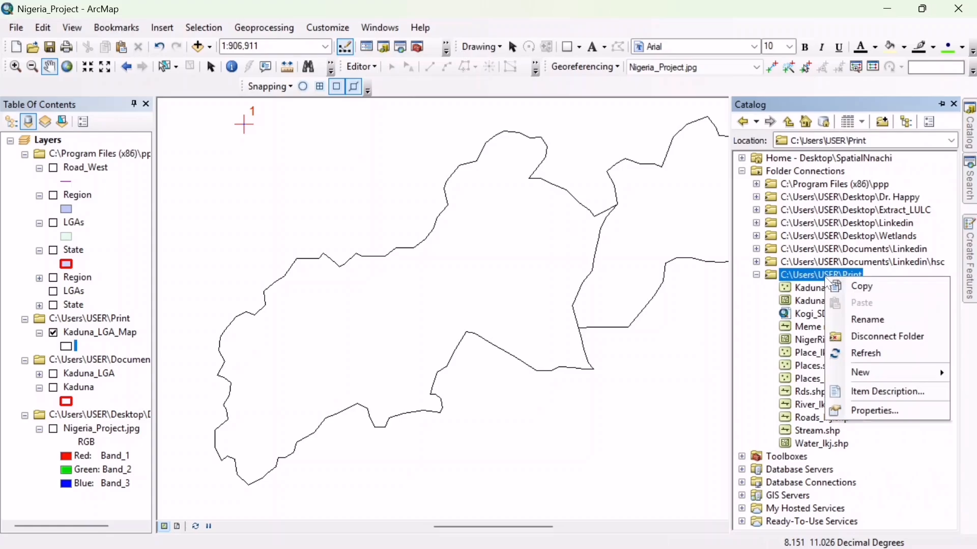
mouse_move(861, 383)
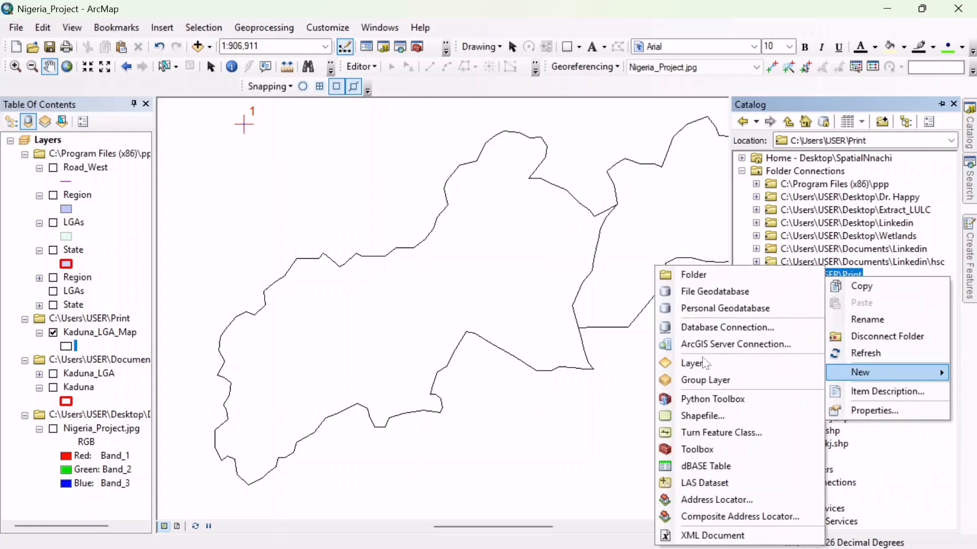
click(699, 415)
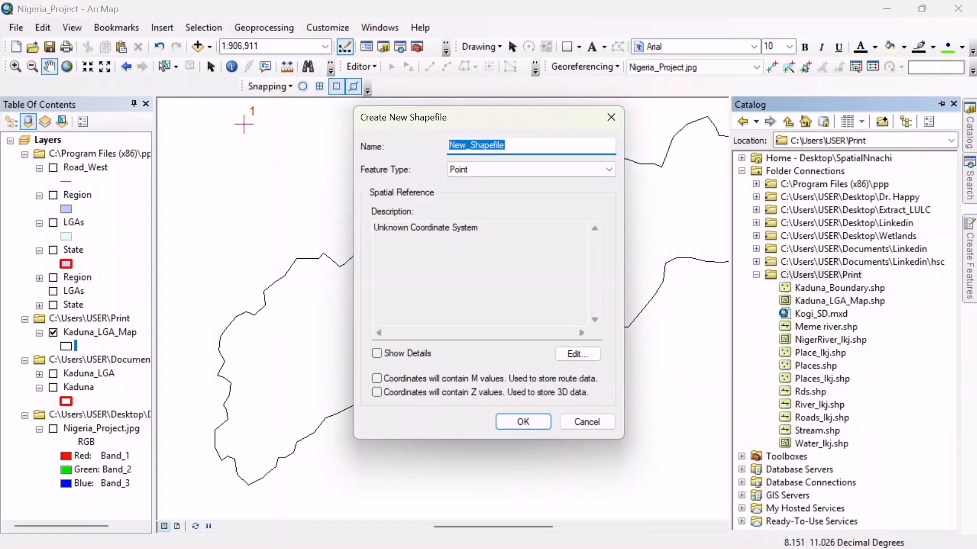
click(511, 174)
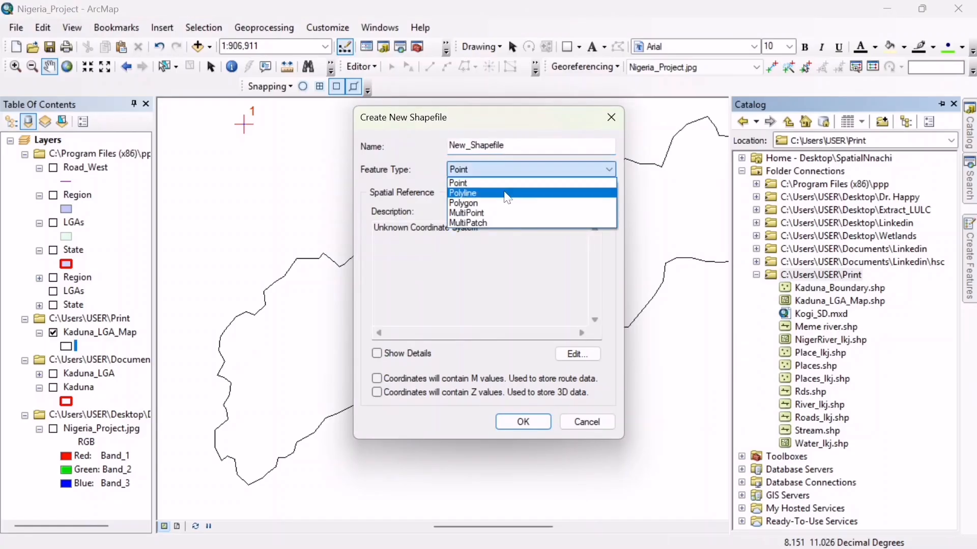
click(498, 252)
click(610, 120)
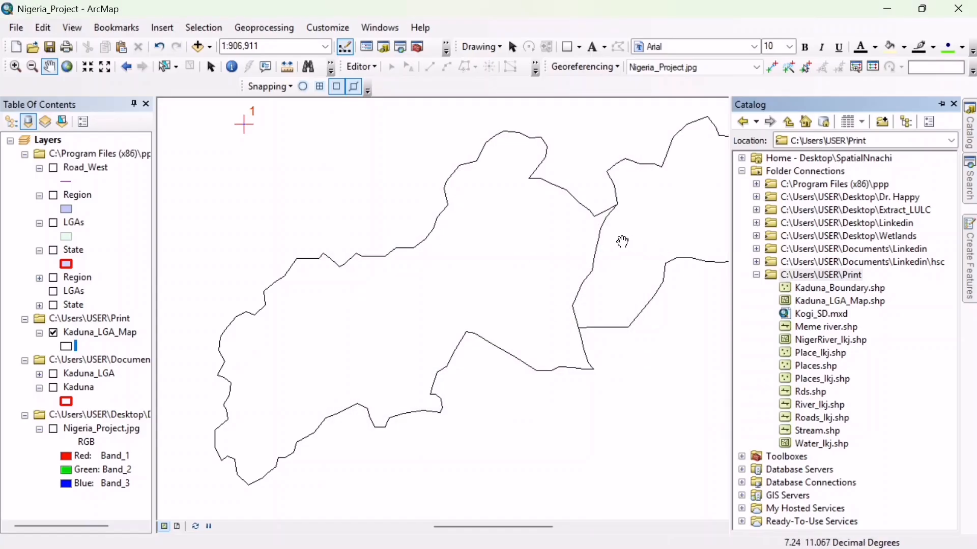
click(517, 244)
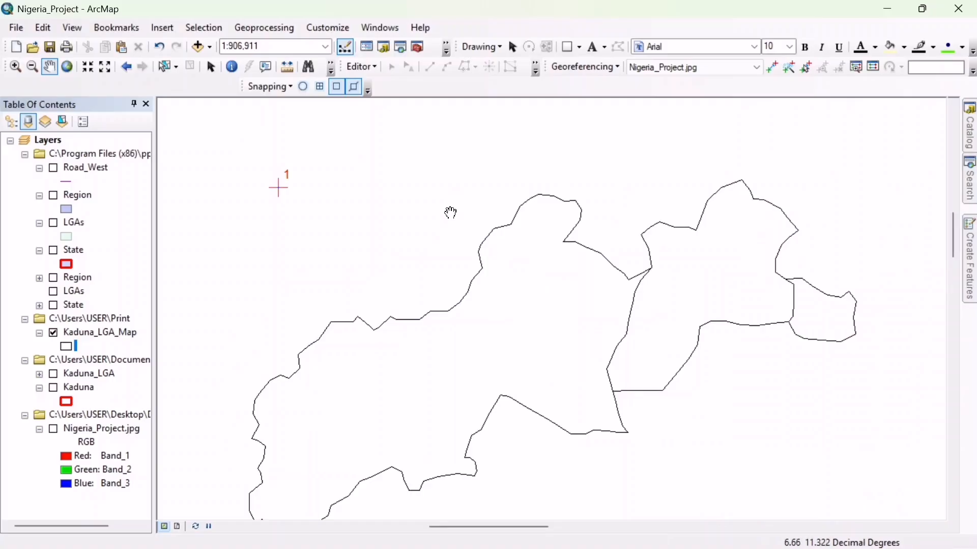
- Open Kaduna_LGA_Map's attribute table, review the data types available for a new field without adding one, and close the table
drag(483, 254, 458, 200)
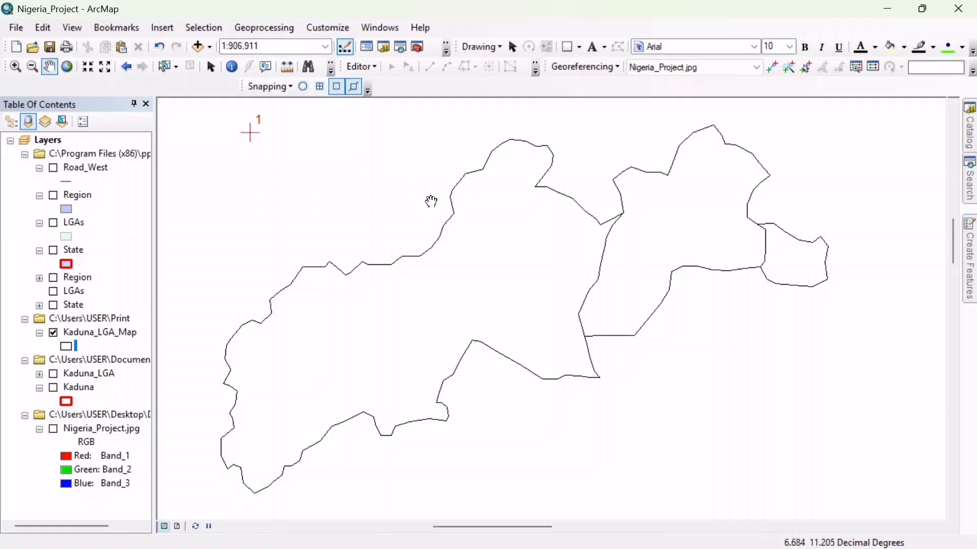
drag(448, 209, 488, 219)
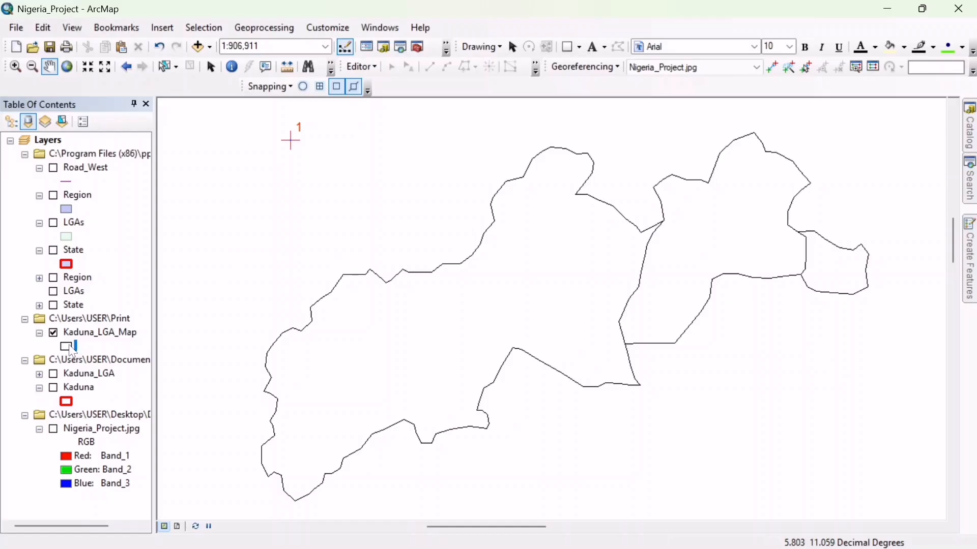
right_click(86, 334)
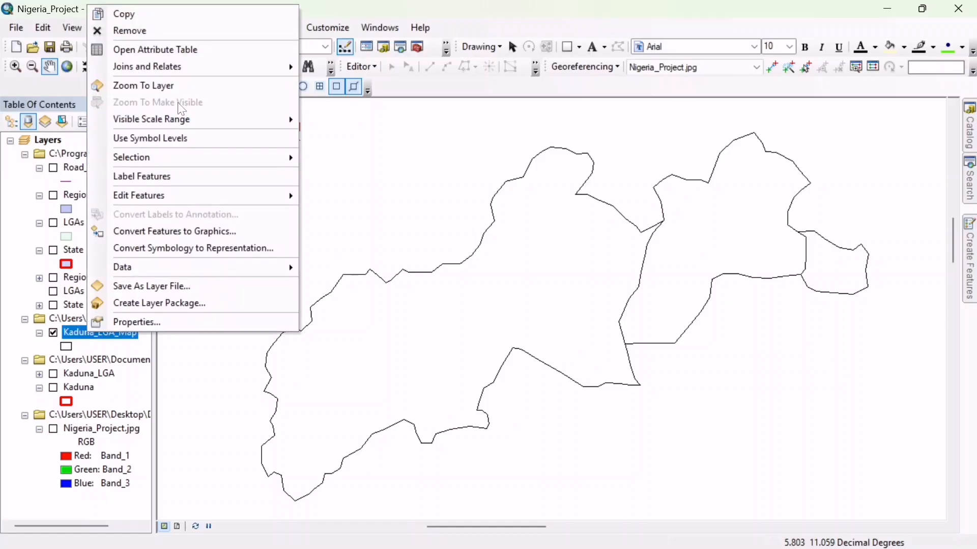
click(183, 50)
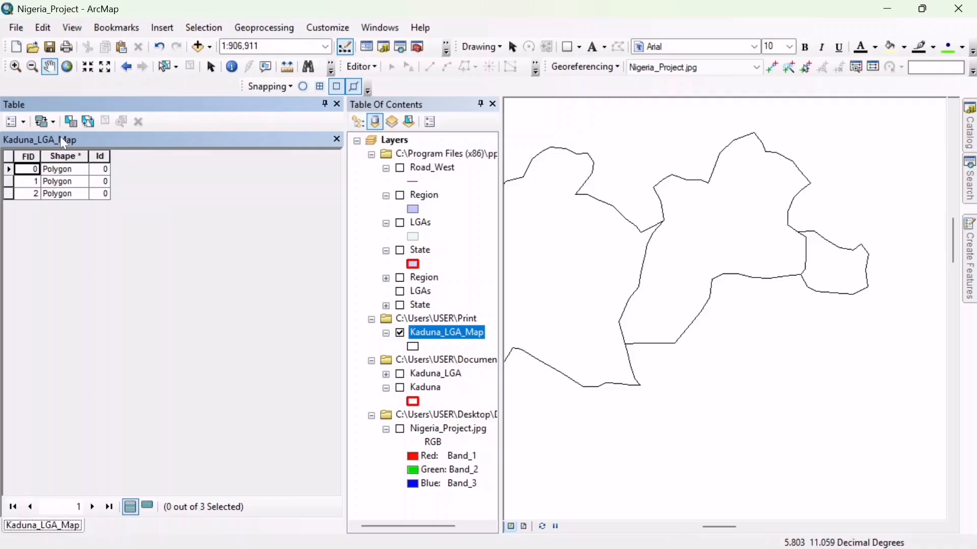
click(24, 122)
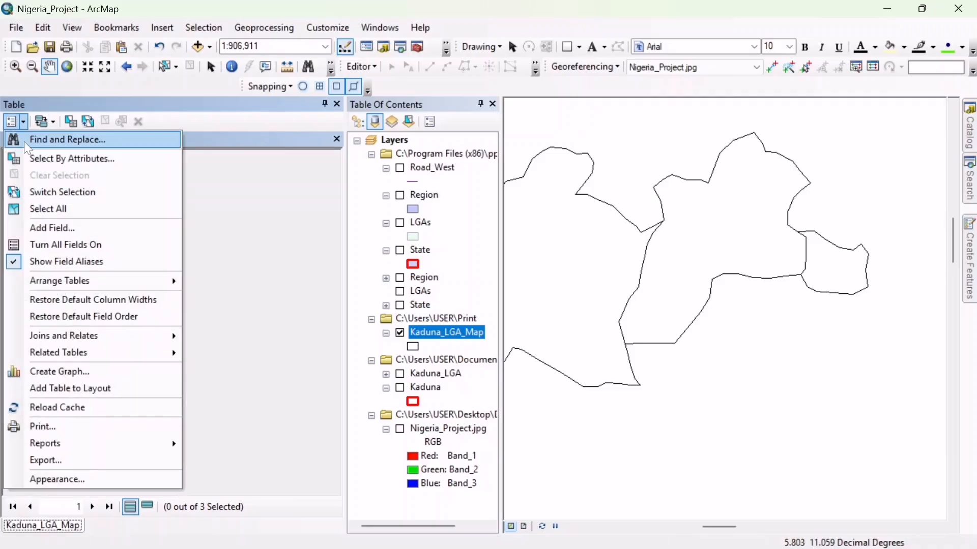
click(54, 227)
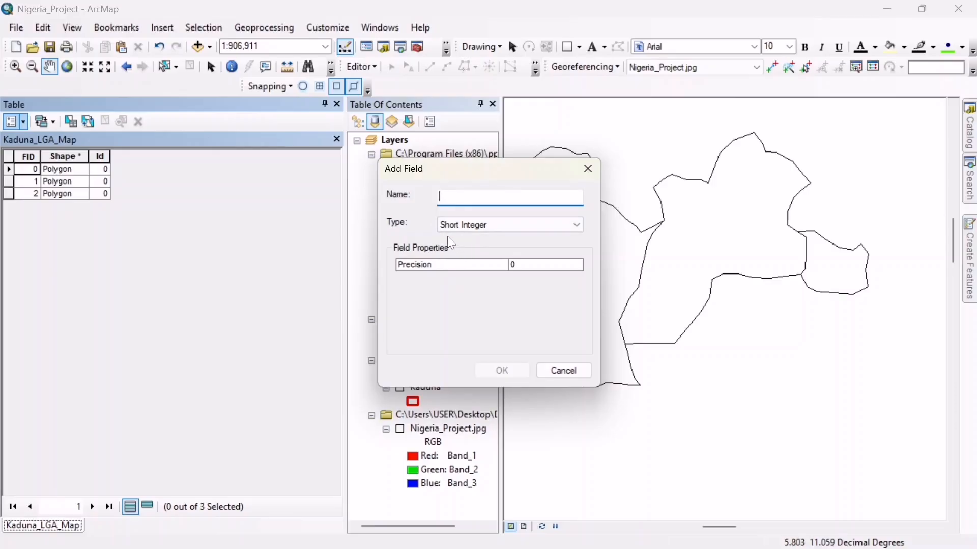
click(578, 224)
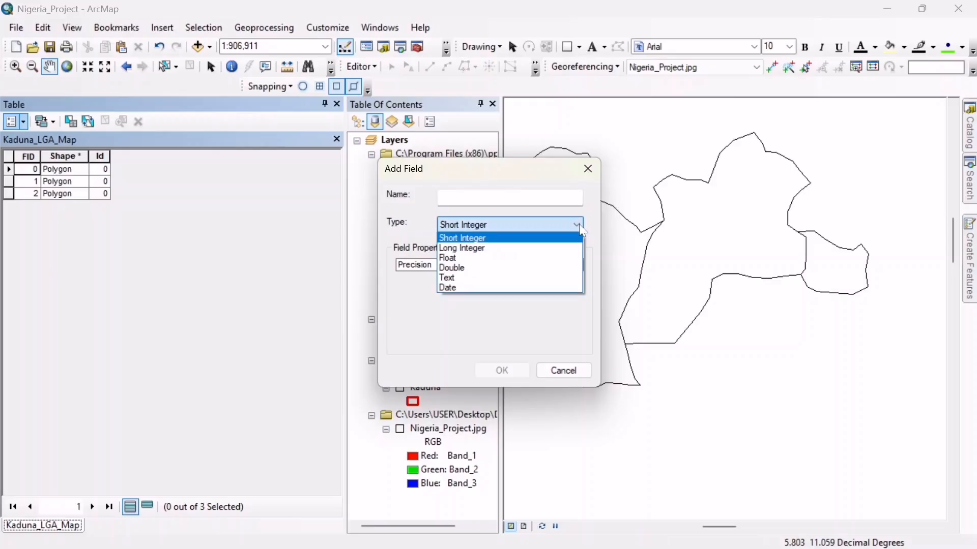
click(489, 301)
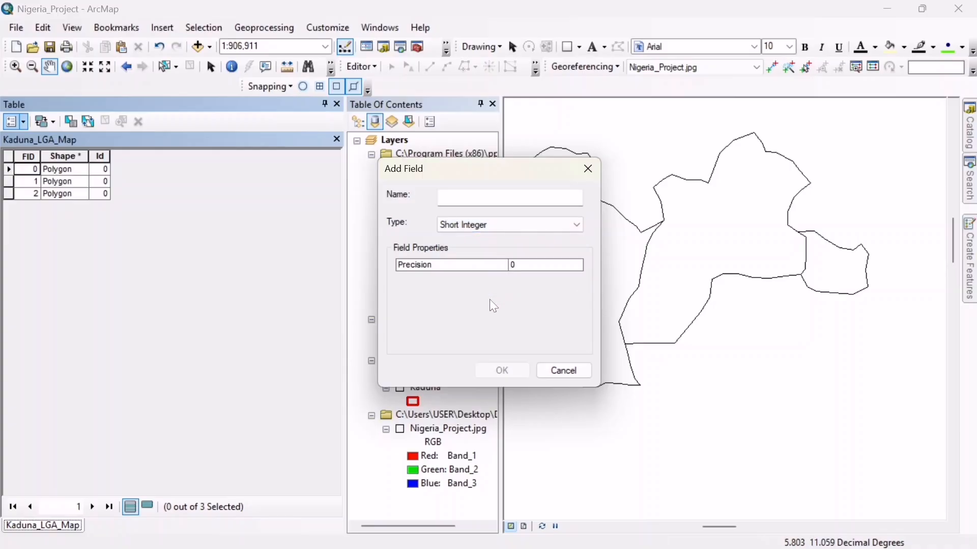
click(564, 371)
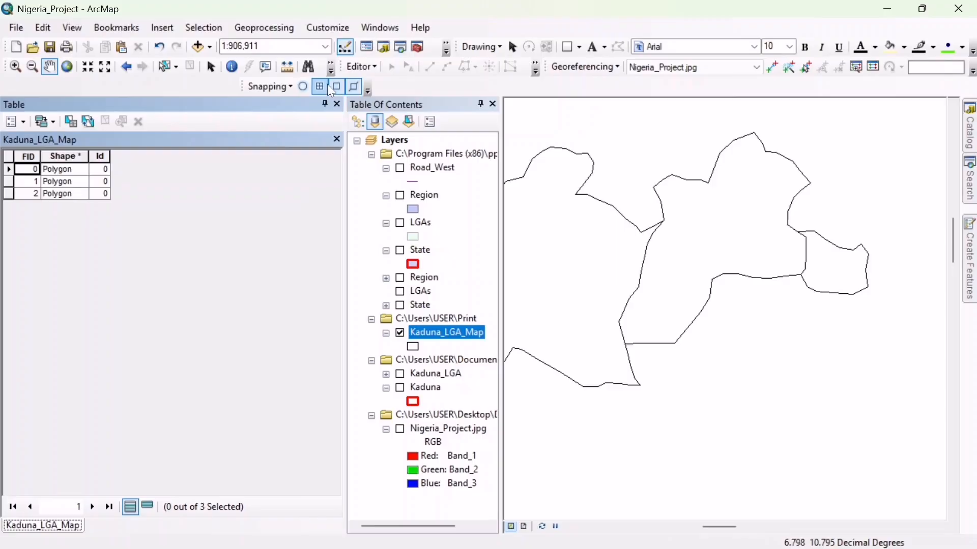
click(338, 104)
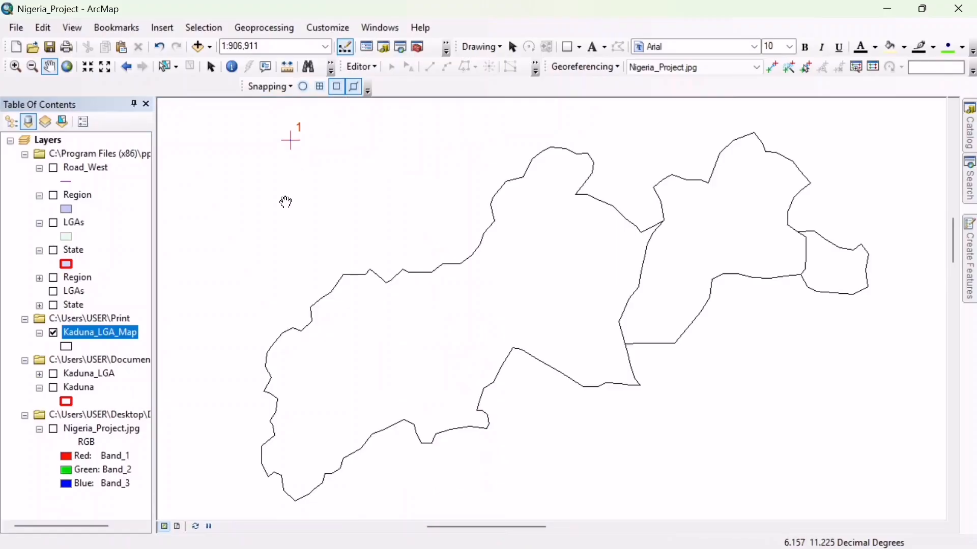